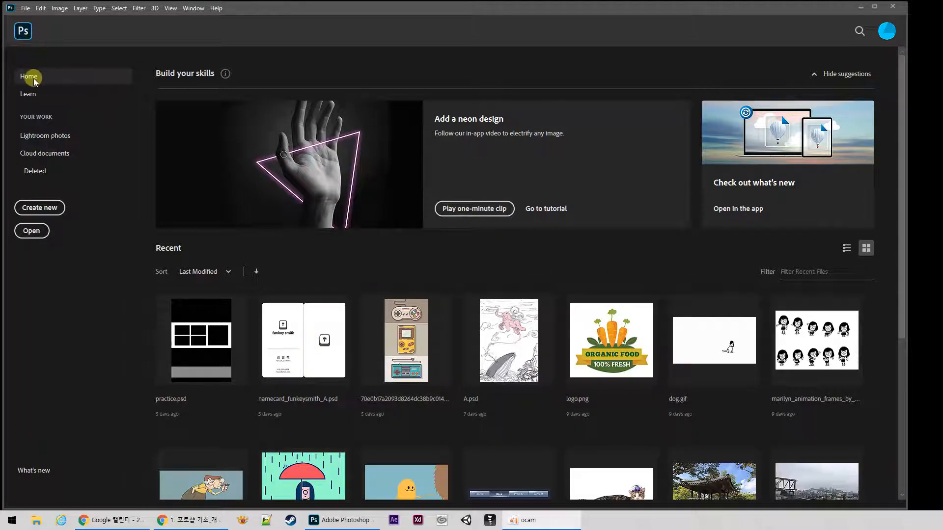
Open the new document settings and look through the Print, Mobile and Recent presets
left_click(28, 94)
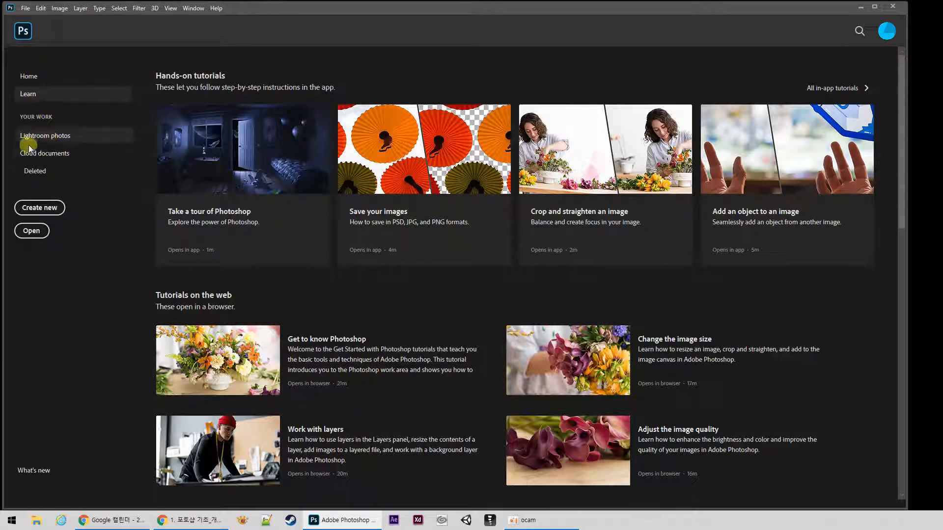
left_click(40, 209)
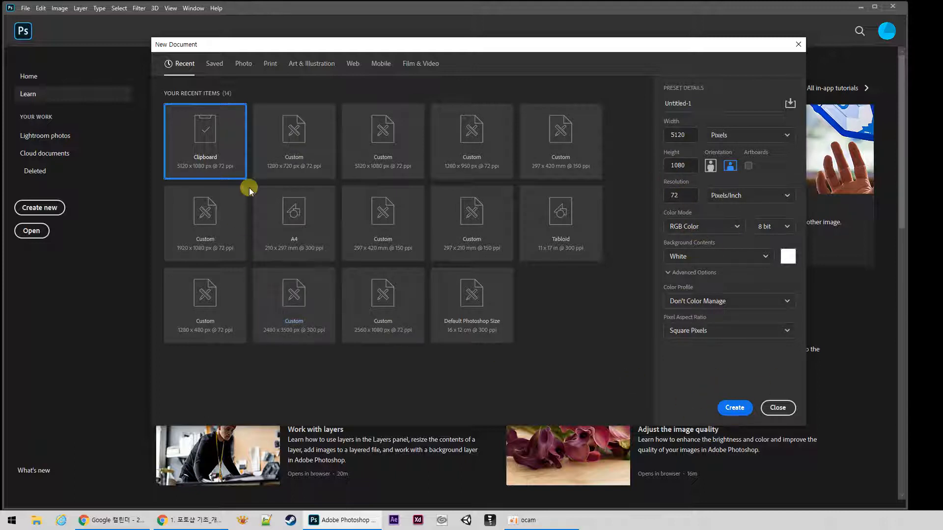
left_click(271, 65)
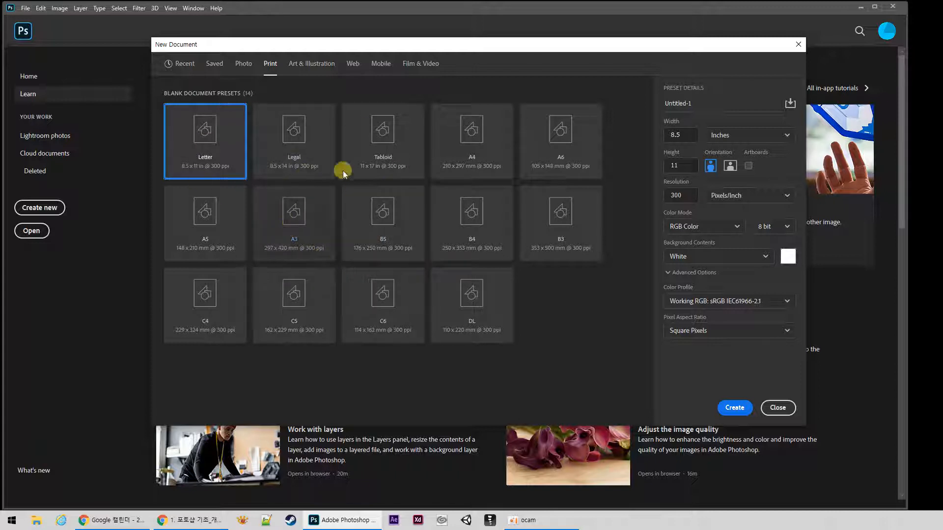
left_click(381, 63)
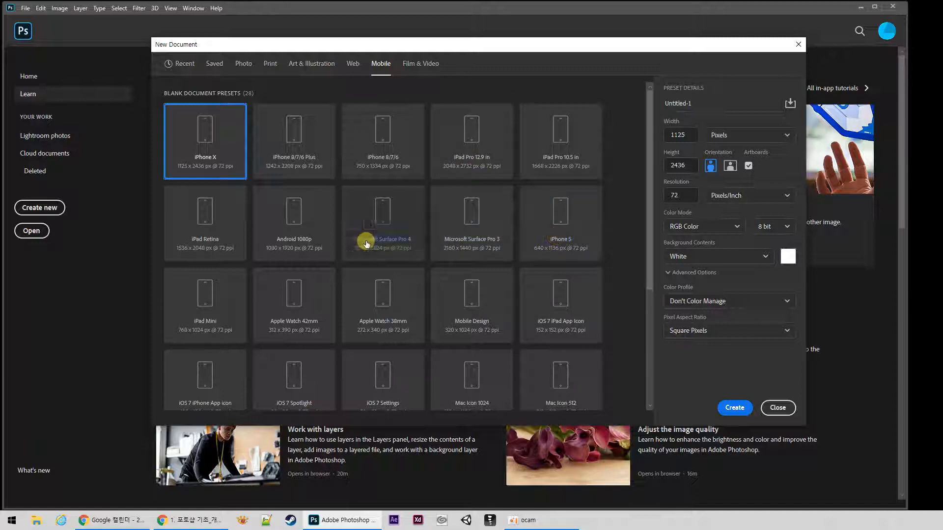
scroll(496, 346, "down", 3)
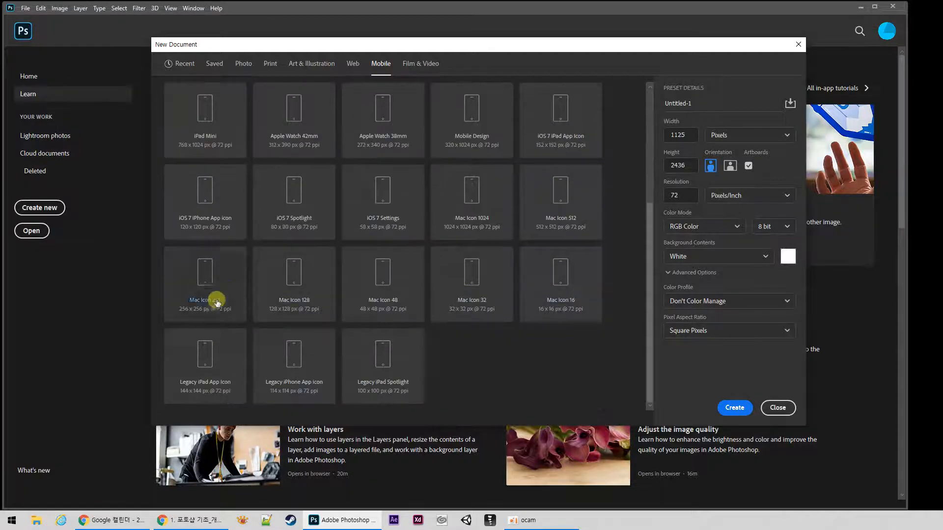
scroll(452, 296, "up", 3)
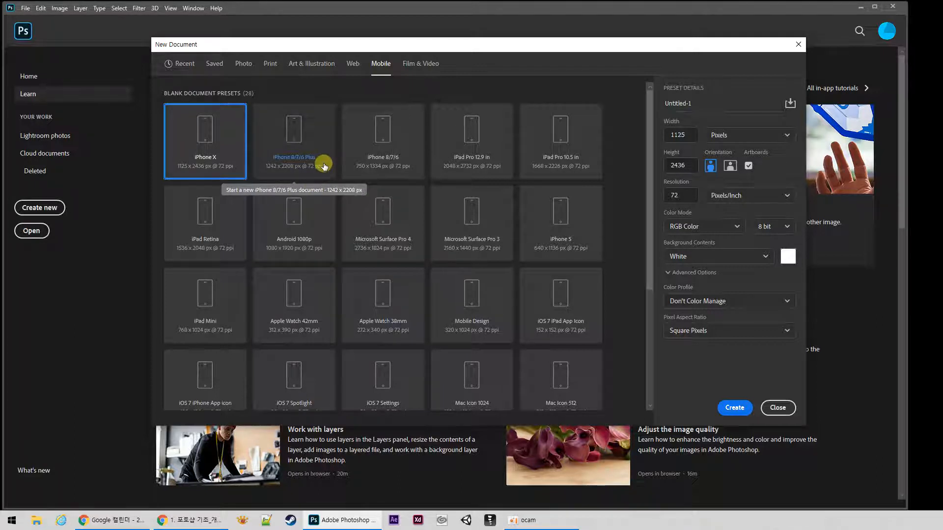
left_click(185, 63)
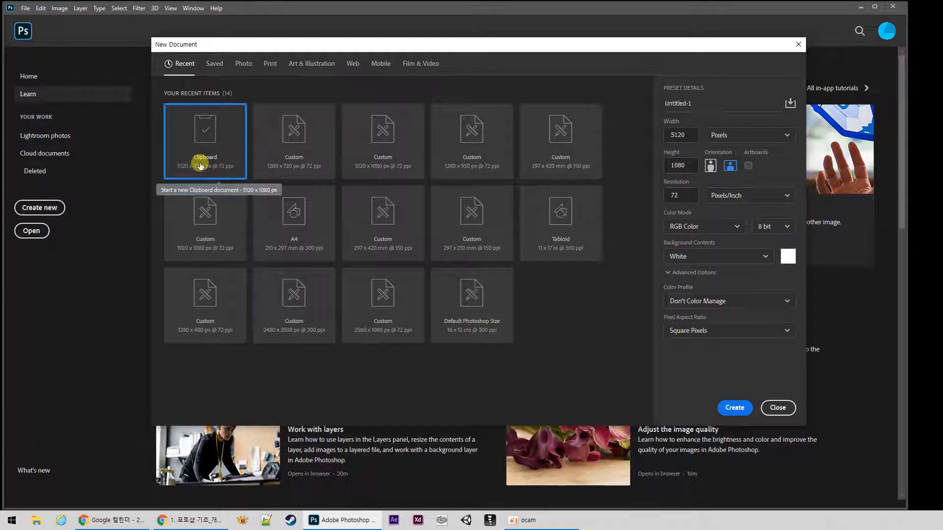
Choose the recent custom 1280 x 720 px preset at 72 ppi and keep Pixels as the unit
left_click(314, 143)
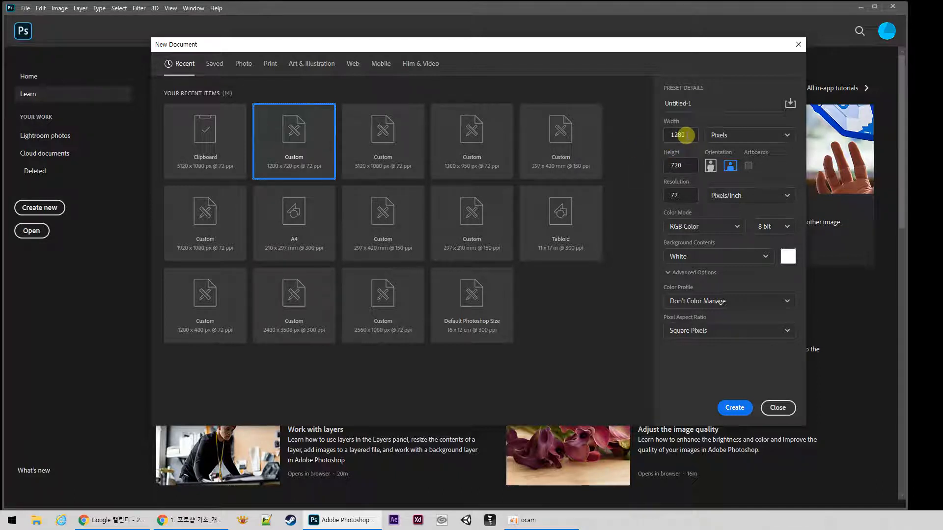
left_click(691, 134)
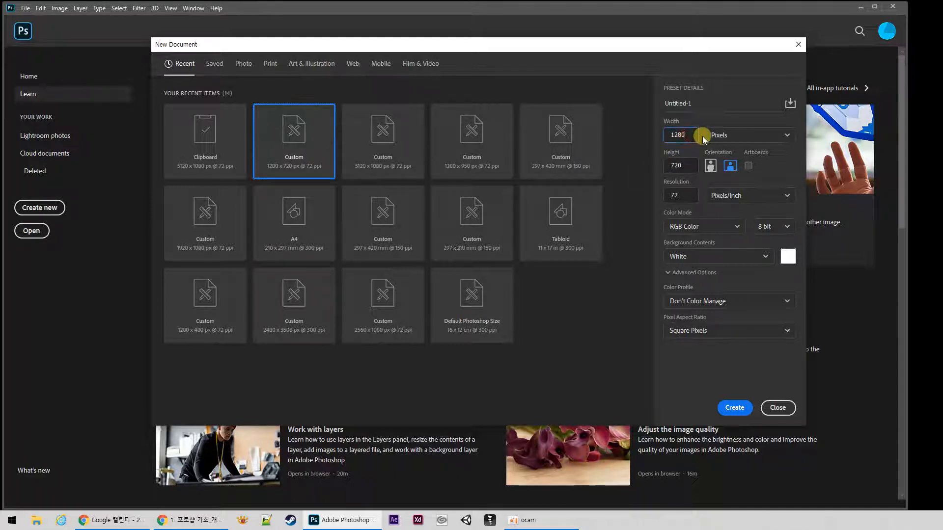
left_click(735, 140)
left_click(724, 157)
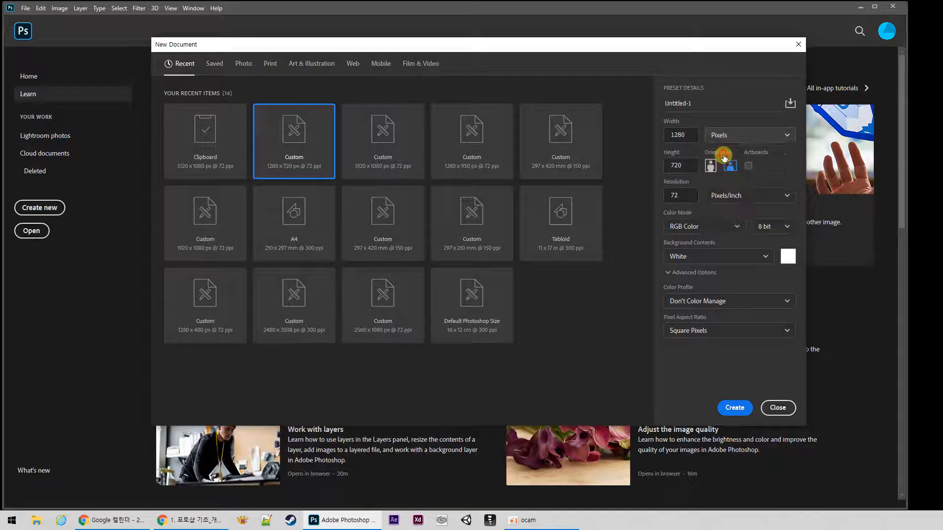
left_click(722, 139)
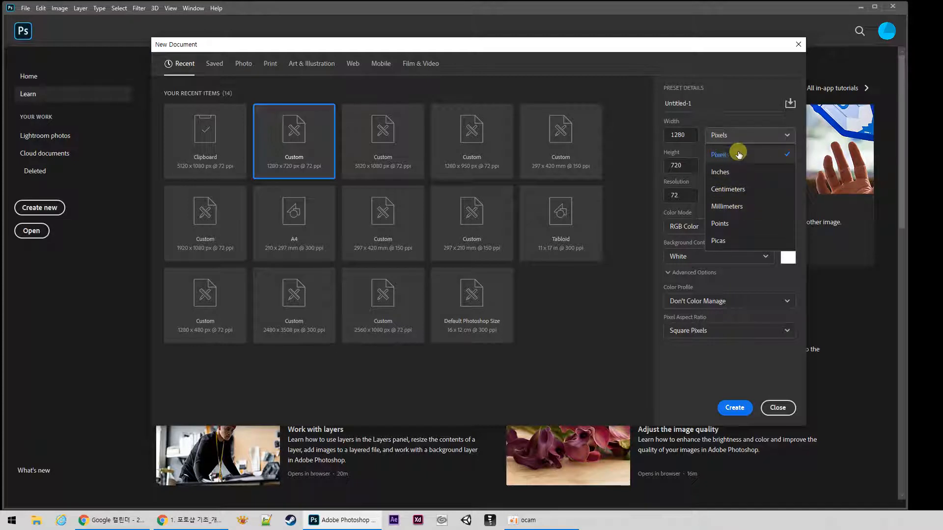
left_click(732, 157)
Set the new document's width to 1920 pixels and its height to 1080 pixels
left_click_drag(686, 134, 662, 147)
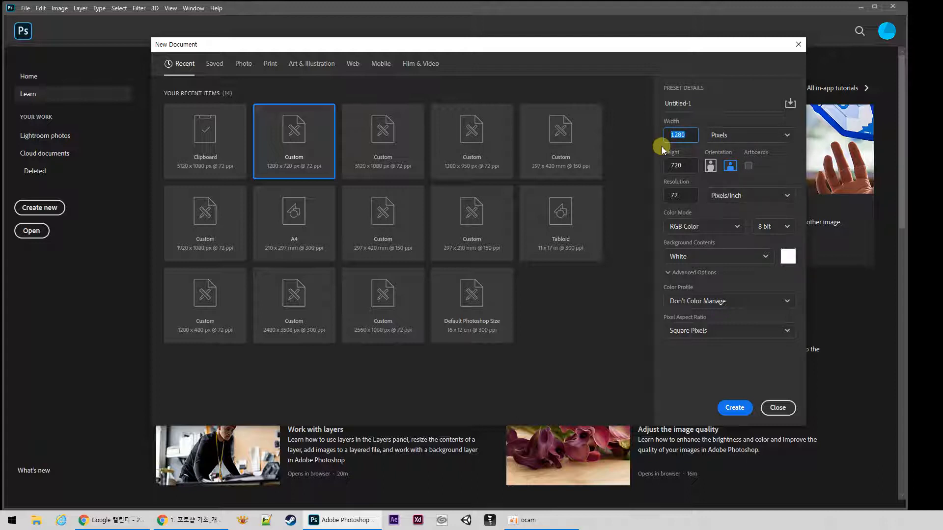
type("1920")
key("Tab")
key("Tab")
type("108")
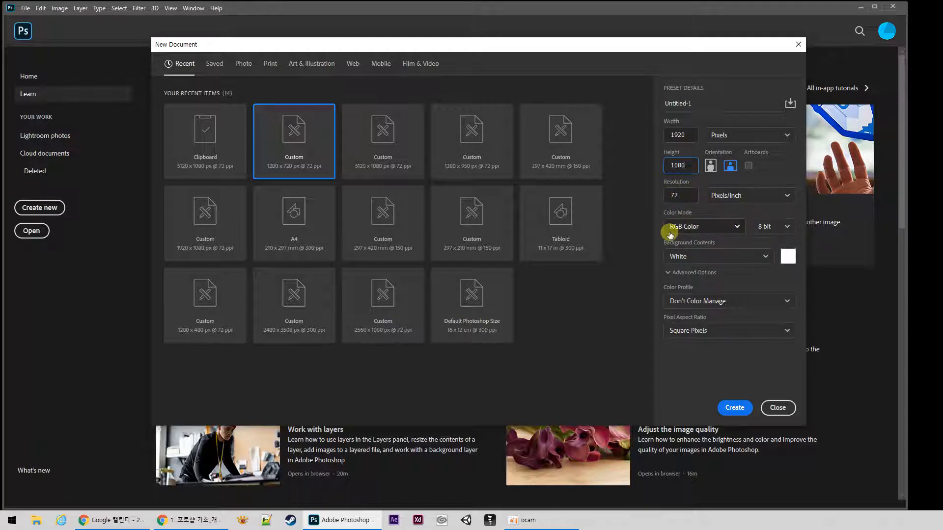
Keep RGB Color as the color mode and create the document
left_click(720, 228)
left_click(700, 300)
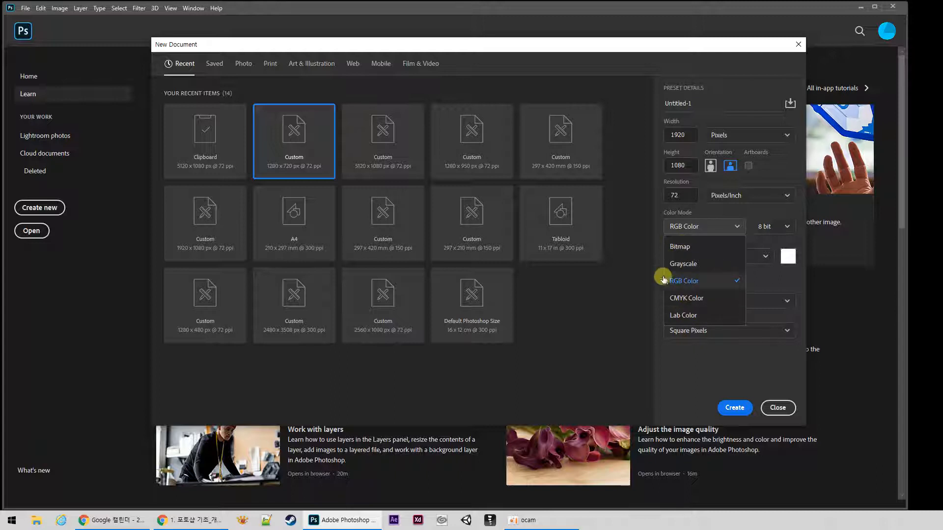
left_click(683, 281)
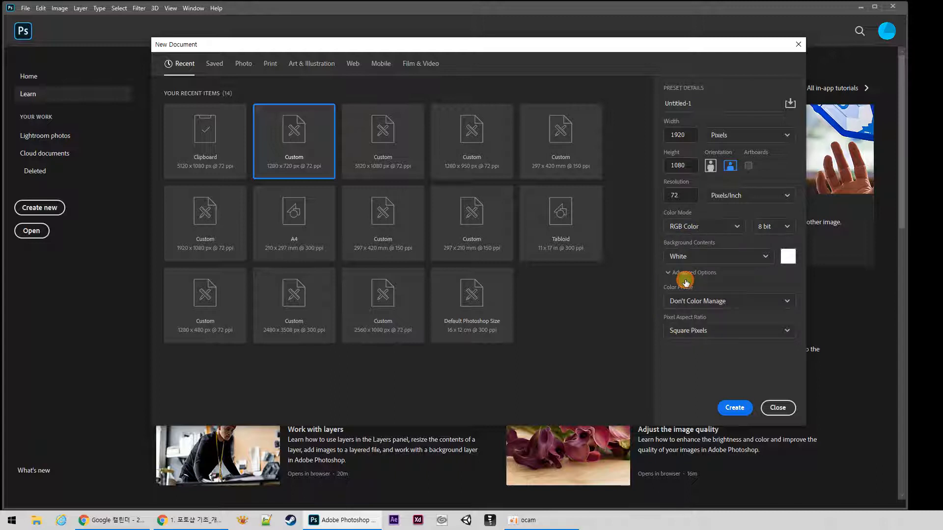
left_click(735, 408)
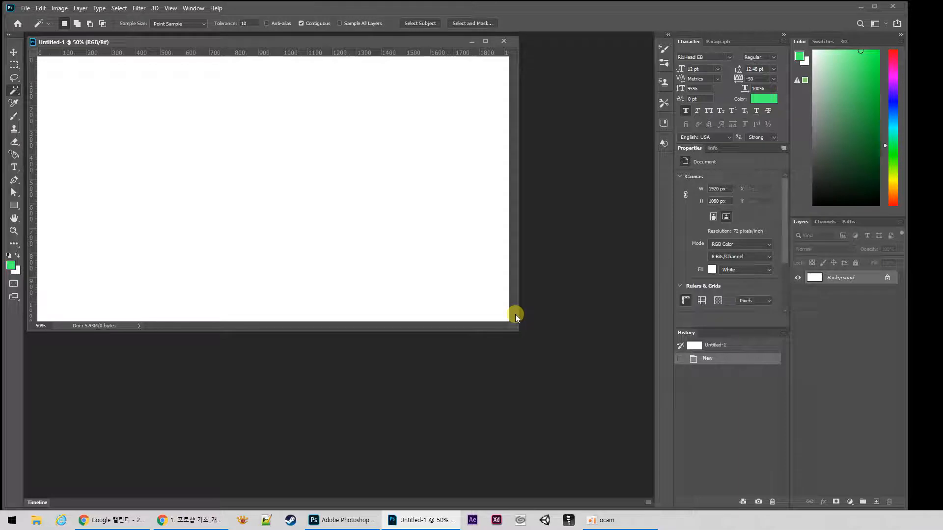
Enlarge the floating document window beyond the canvas and move it toward the middle of the workspace
left_click_drag(511, 327, 551, 344)
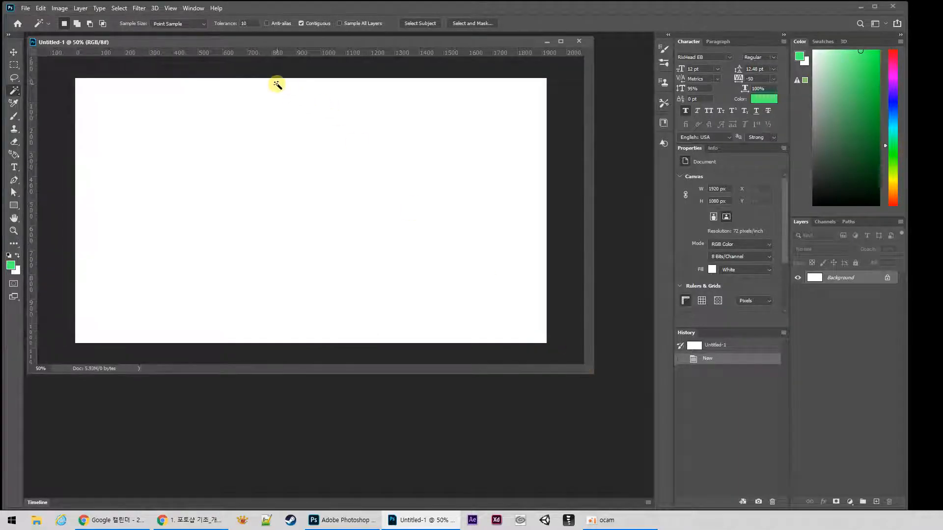
left_click_drag(279, 39, 311, 47)
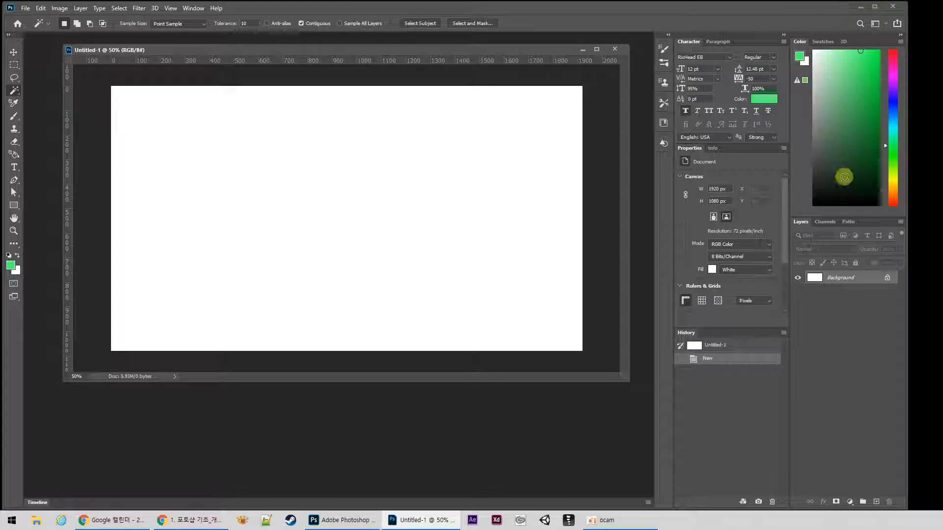
Examine how the tool options differ between the Crop, Move, Lasso, Magic Wand, Brush, Eraser and Type tools
key("c")
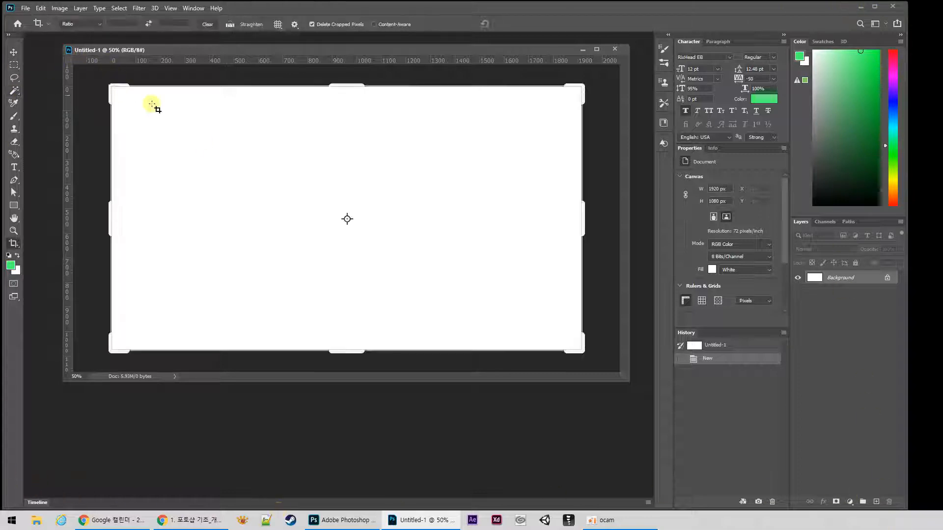
key("v")
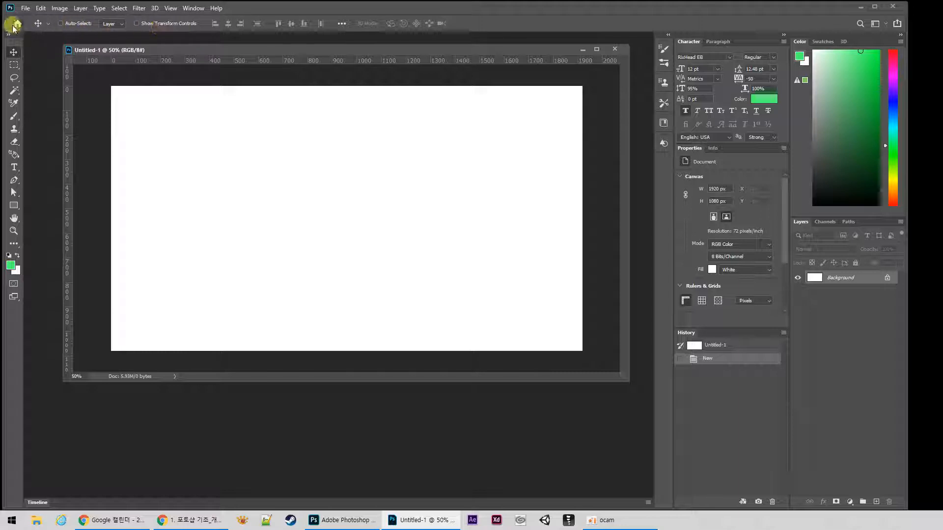
left_click(13, 66)
left_click(14, 77)
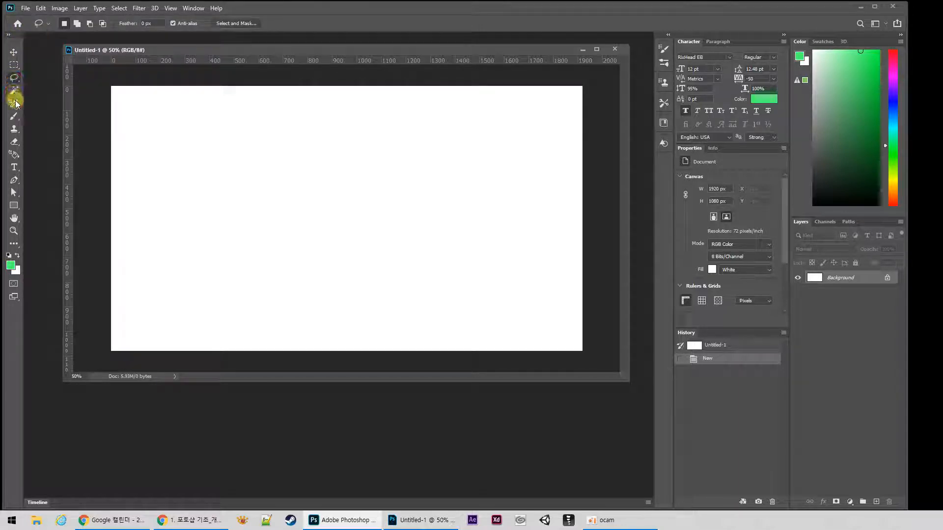
left_click(13, 91)
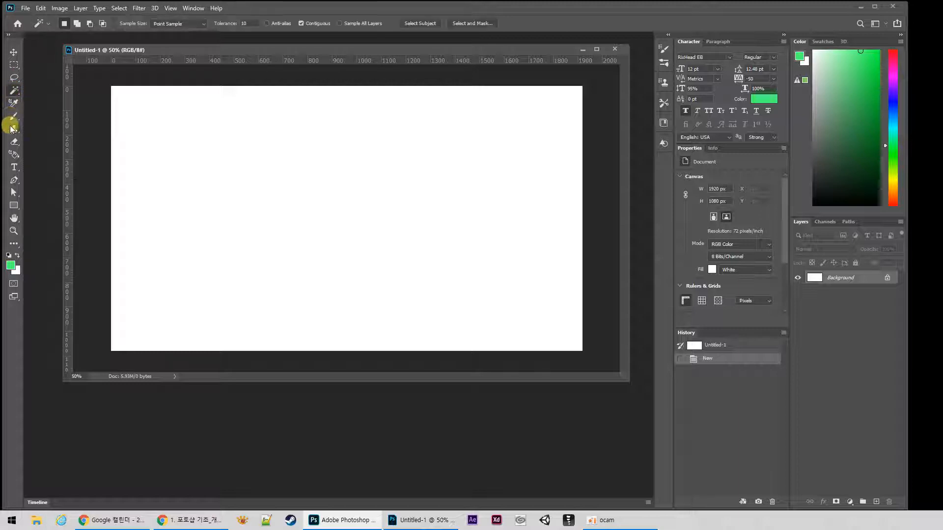
left_click(13, 117)
left_click(14, 91)
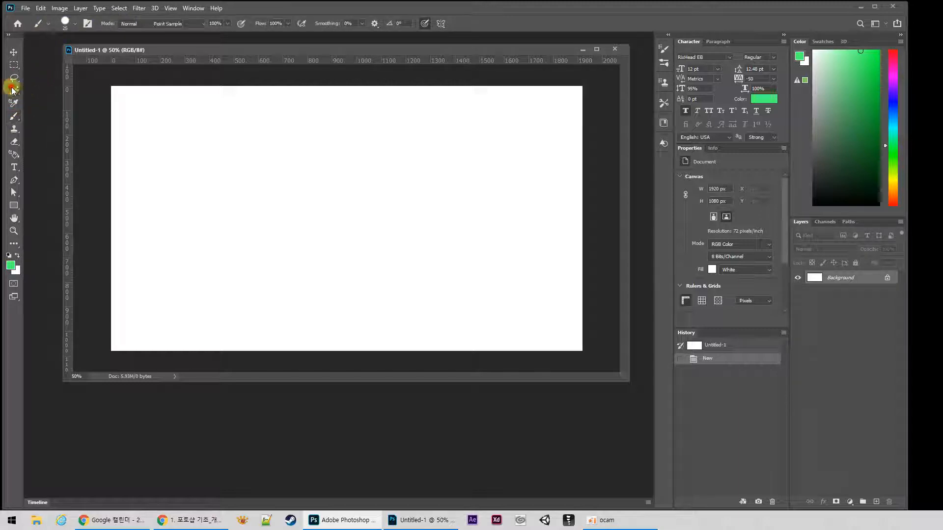
left_click(13, 78)
left_click(14, 141)
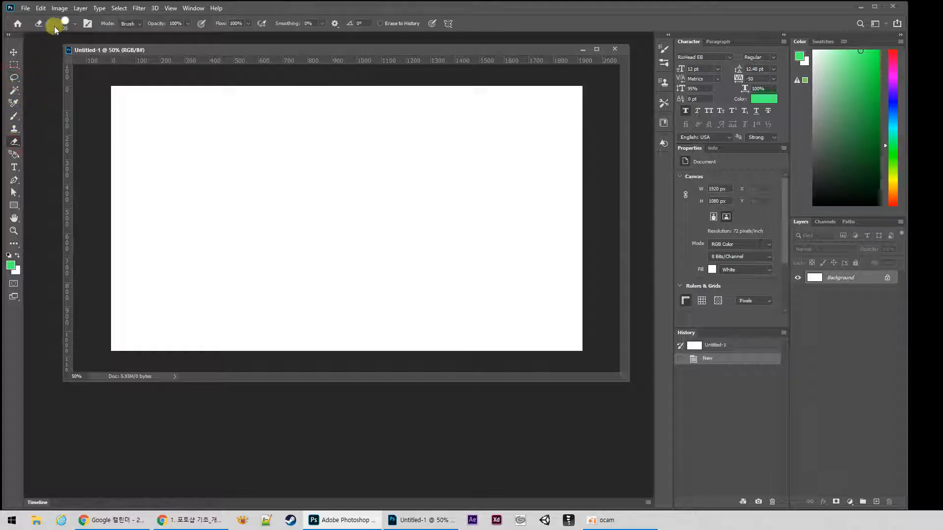
left_click(13, 90)
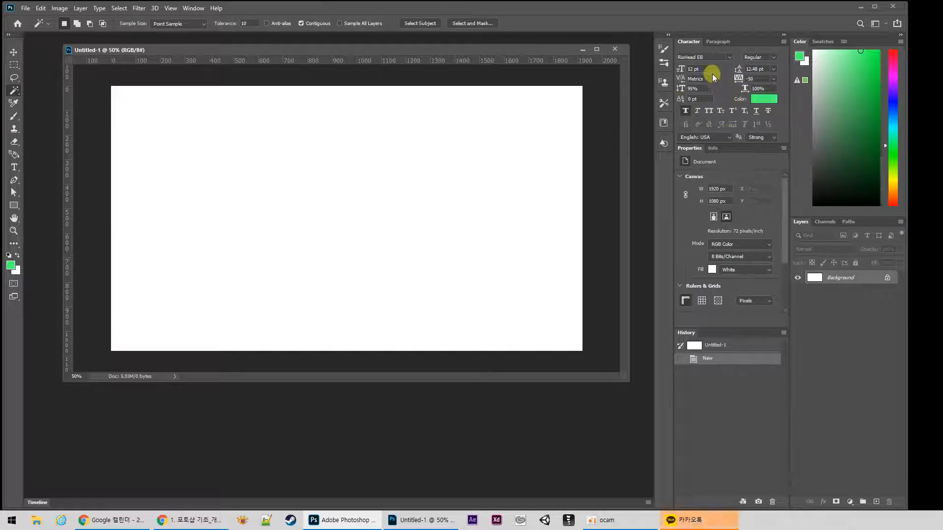
left_click(15, 169)
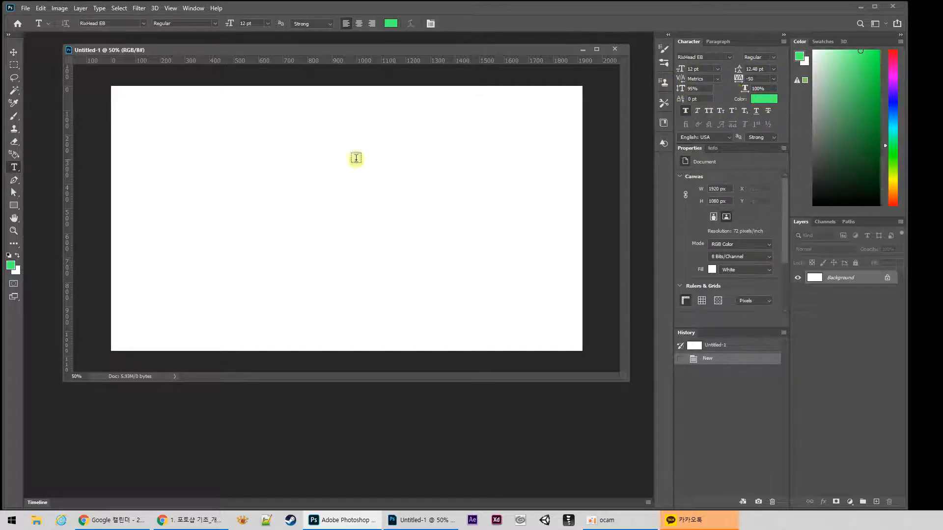
Set the foreground color to a very dark green using the Color Picker and return to the Type tool
left_click(11, 267)
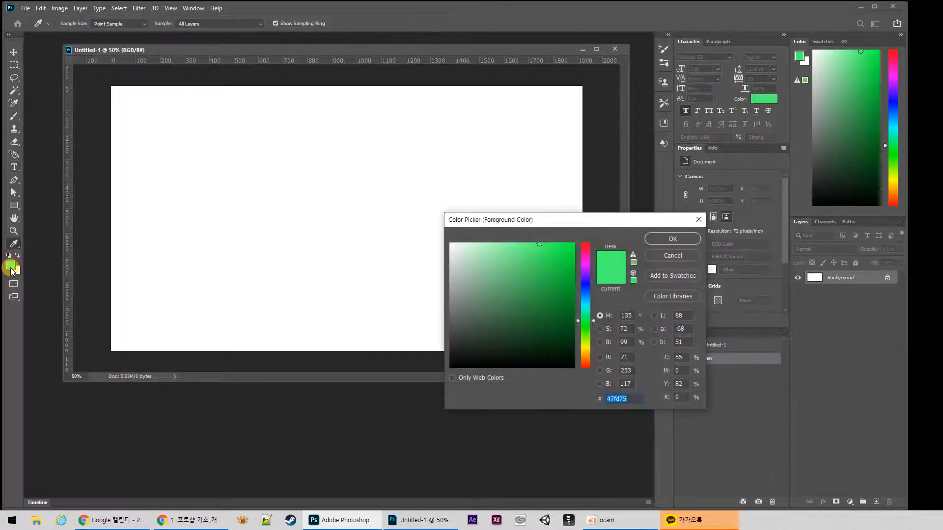
left_click(533, 287)
mouse_move(537, 318)
left_mouse_down()
mouse_move(510, 292)
mouse_move(503, 344)
left_mouse_up()
left_click(672, 239)
key("t")
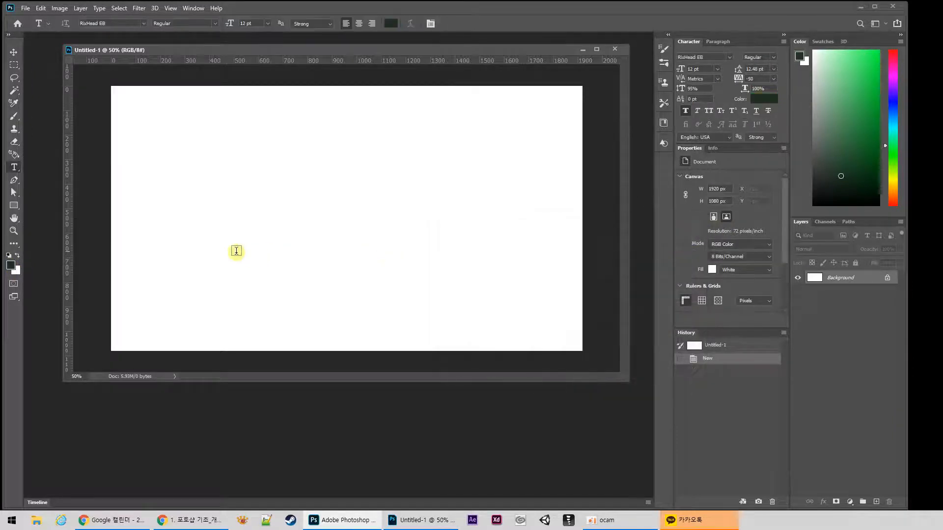
Set the foreground color to a medium purple by choosing a magenta-violet hue and a mid-tone shade
mouse_move(827, 173)
left_mouse_down()
mouse_move(857, 134)
mouse_move(856, 171)
mouse_move(857, 116)
left_mouse_up()
left_click(845, 114)
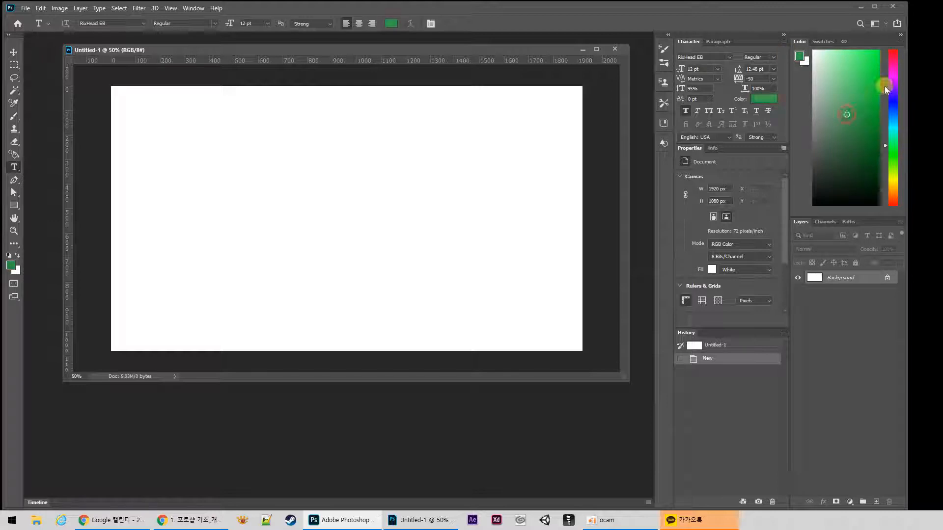
left_click(891, 76)
left_click(828, 72)
left_click(844, 128)
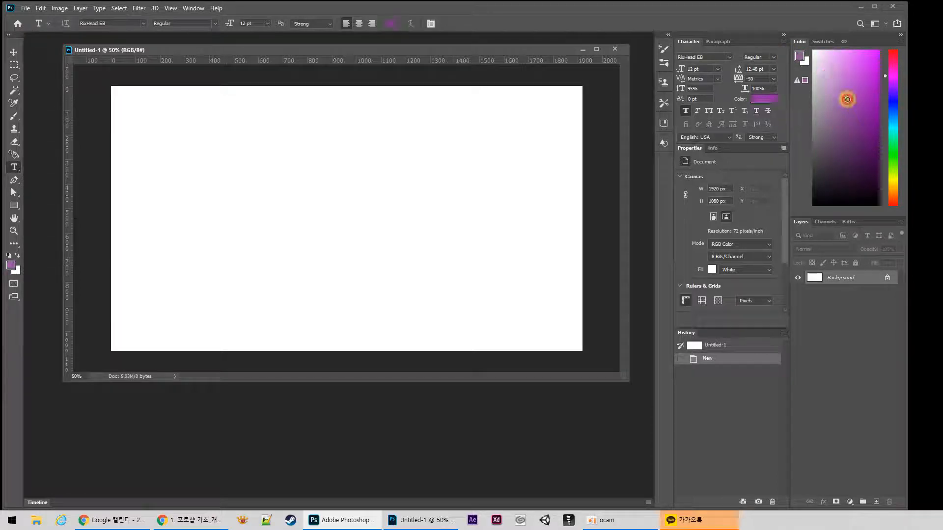
left_click(852, 116)
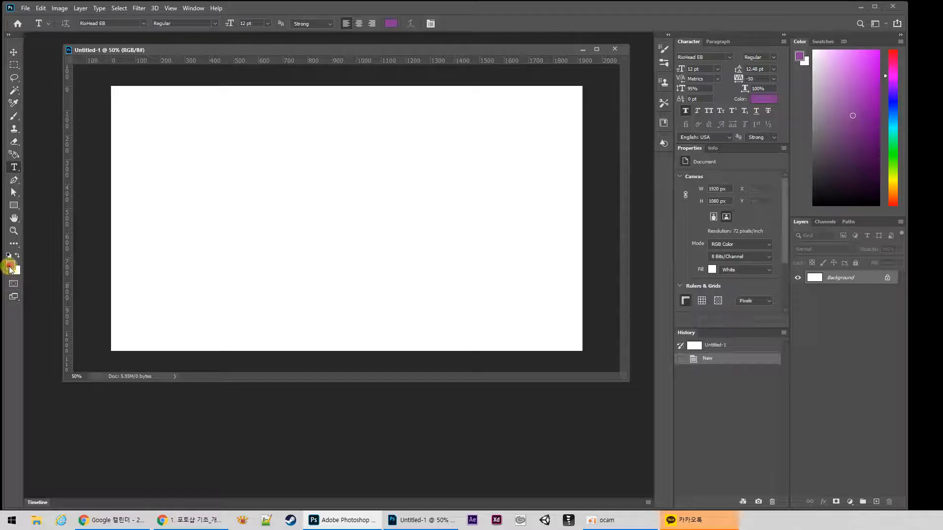
left_click(10, 265)
left_click(682, 258)
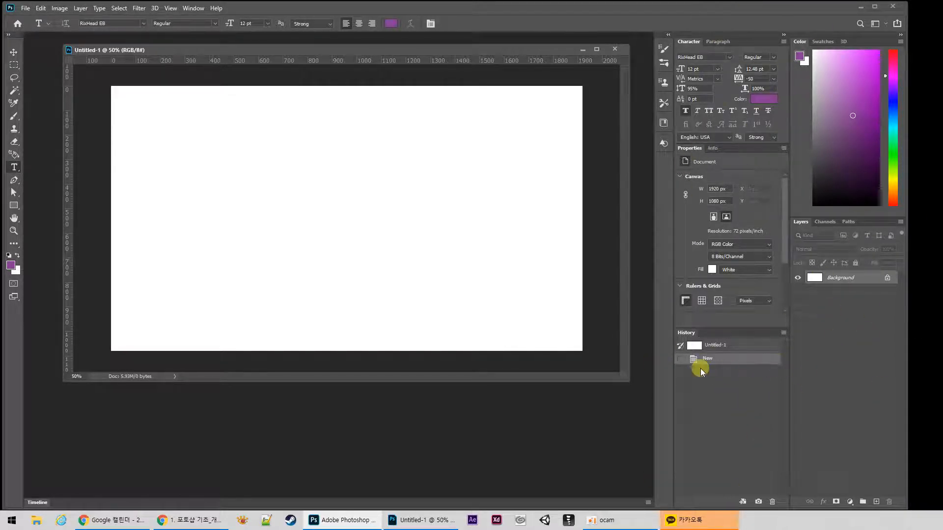
Try a horizontal Brush tool stroke across the middle of the Background layer and undo it
key("v")
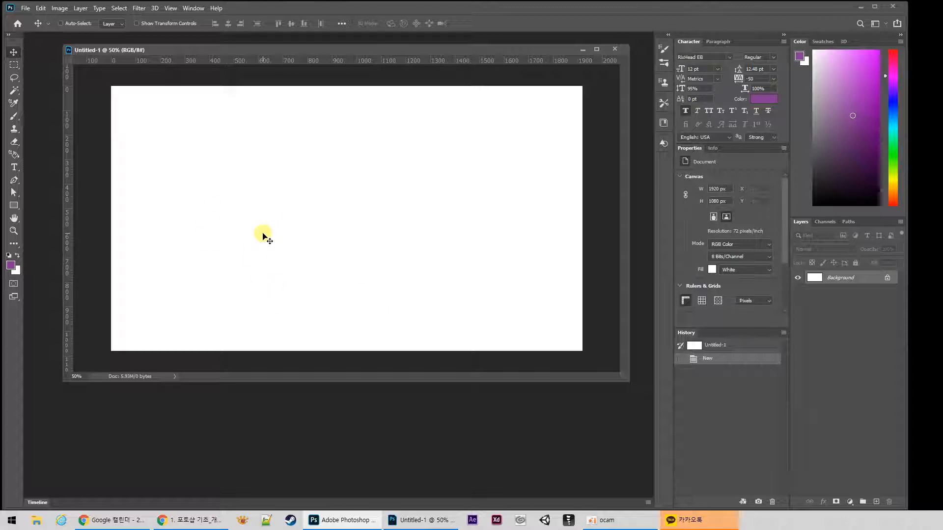
key("b")
mouse_move(254, 219)
left_mouse_down()
mouse_move(368, 210)
mouse_move(412, 221)
left_mouse_up()
key("ctrl+z")
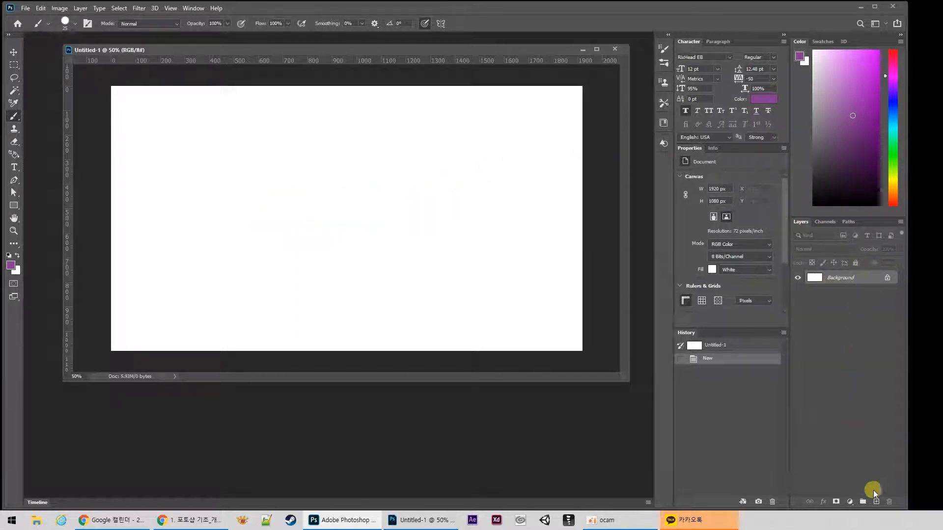
Add a new empty layer above the Background layer
left_click(875, 501)
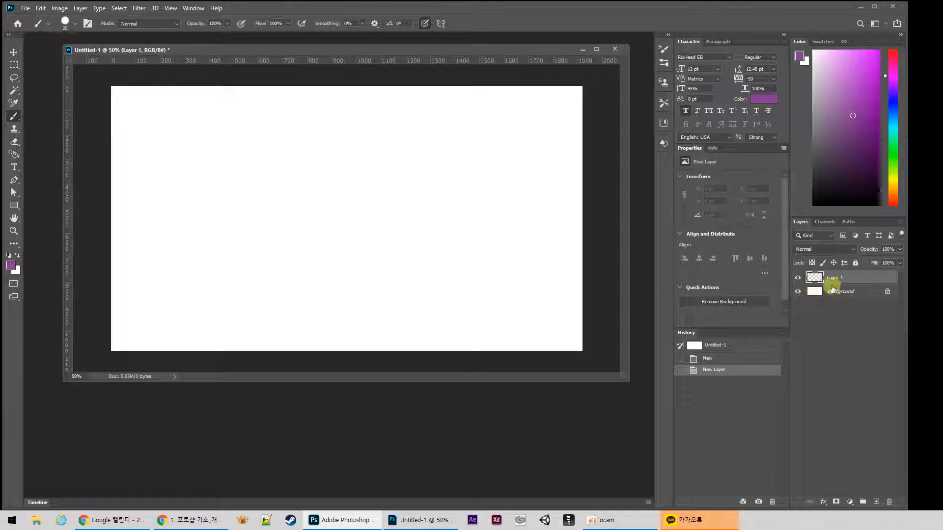
Hide the Background layer, alternate the active layer between Layer 1 and Background, and show the Background again
left_click(797, 293)
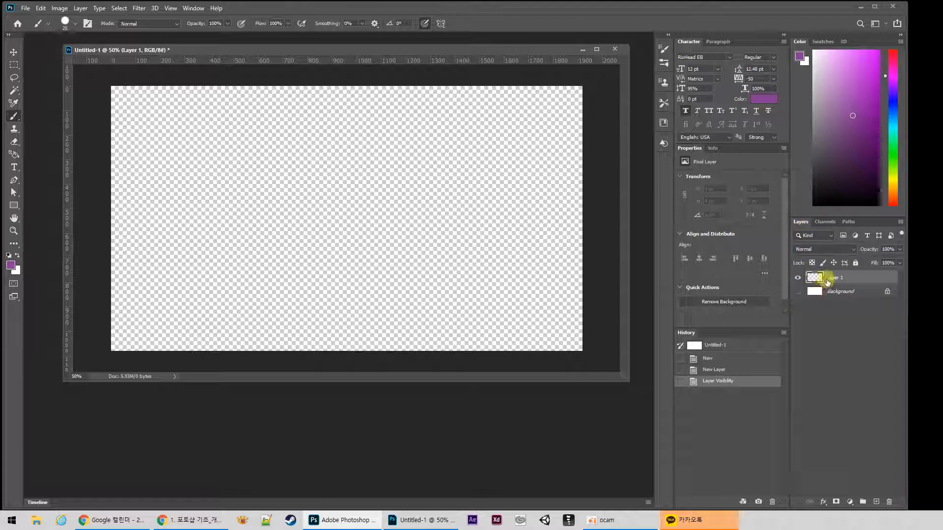
left_click(839, 285)
left_click(839, 278)
left_click(838, 291)
left_click(838, 278)
left_click(838, 291)
left_click(839, 280)
left_click(837, 290)
left_click(834, 278)
left_click(798, 291)
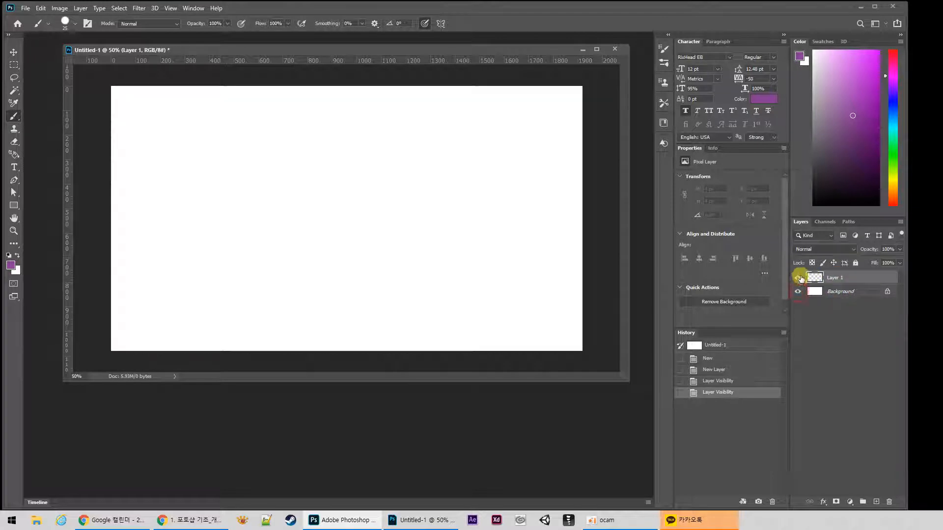
Toggle the visibility of the empty Layer 1 off and on twice to compare the canvas
left_click(797, 278)
left_click(798, 279)
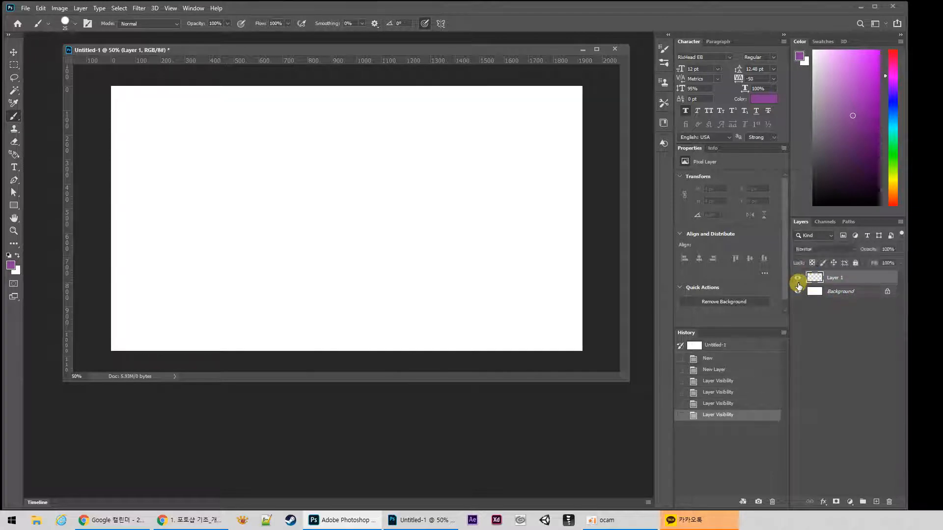
left_click(798, 278)
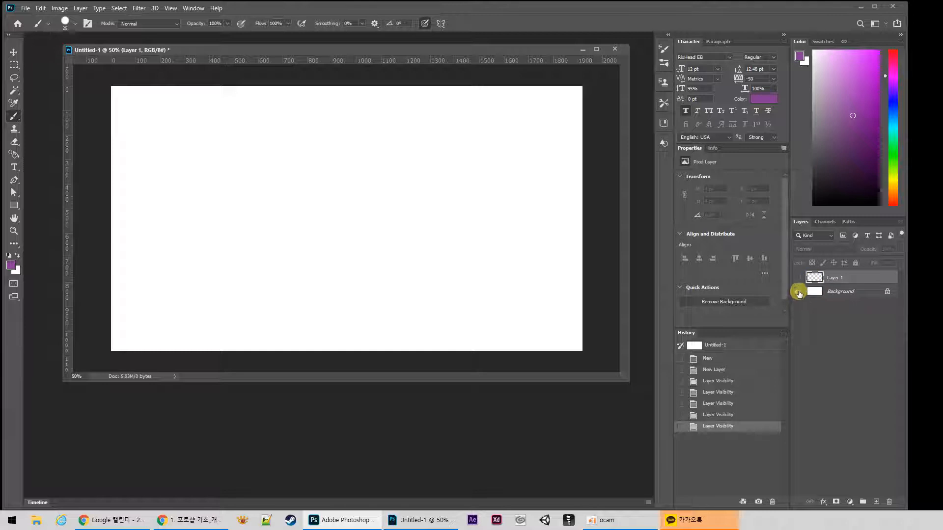
left_click(798, 278)
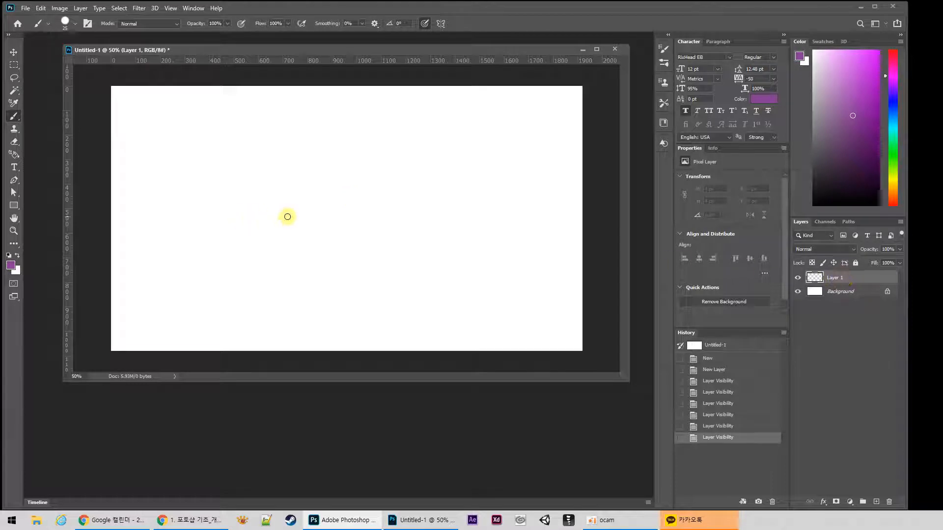
Paint a wavy purple brush stroke about 897 px wide across the middle of Layer 1 and hide the Background layer
mouse_move(223, 250)
left_mouse_down()
mouse_move(301, 217)
mouse_move(411, 261)
left_mouse_up()
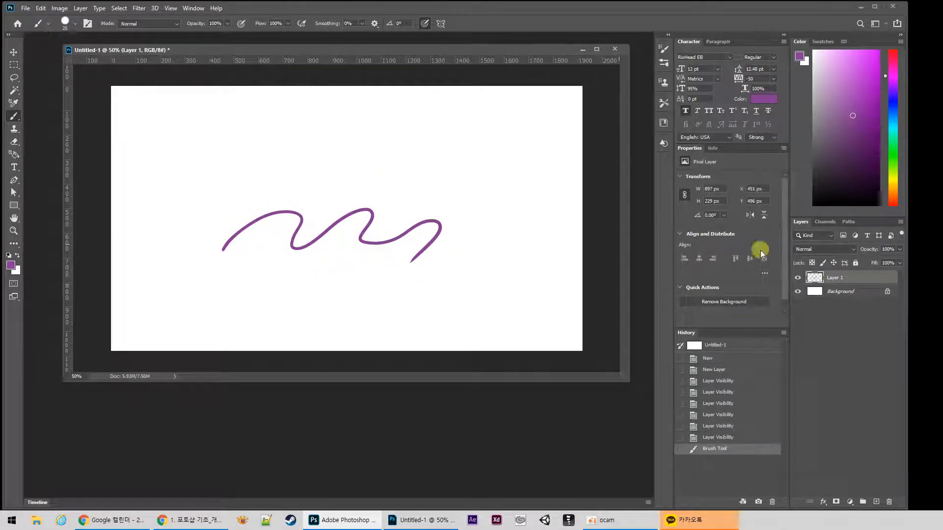
left_click(798, 279)
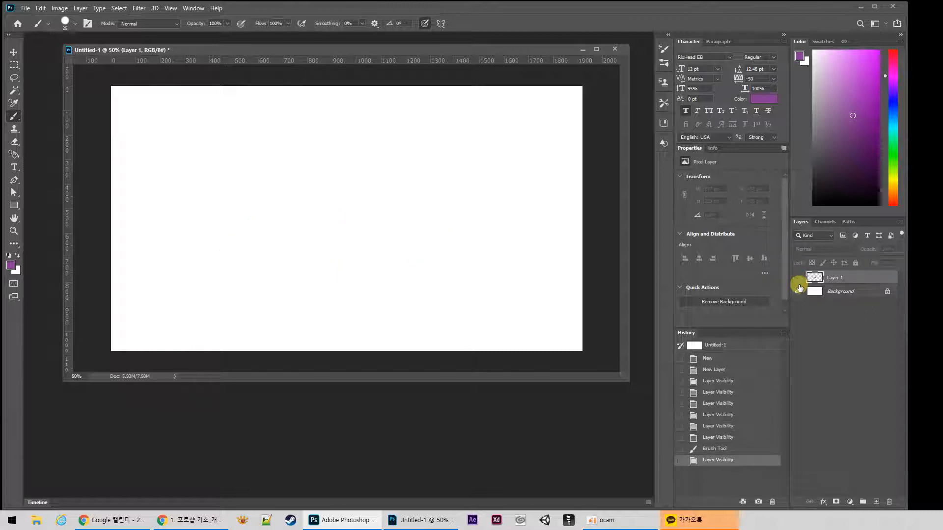
left_click(798, 278)
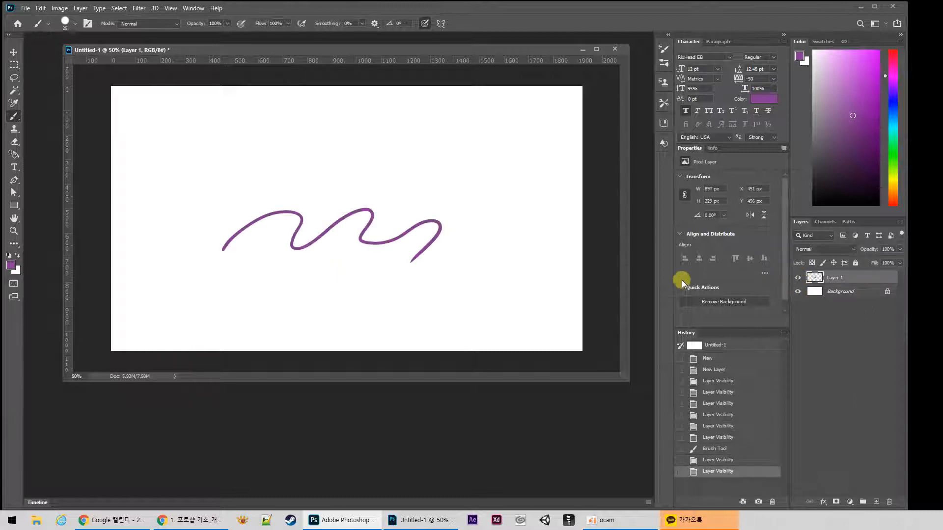
left_click(798, 291)
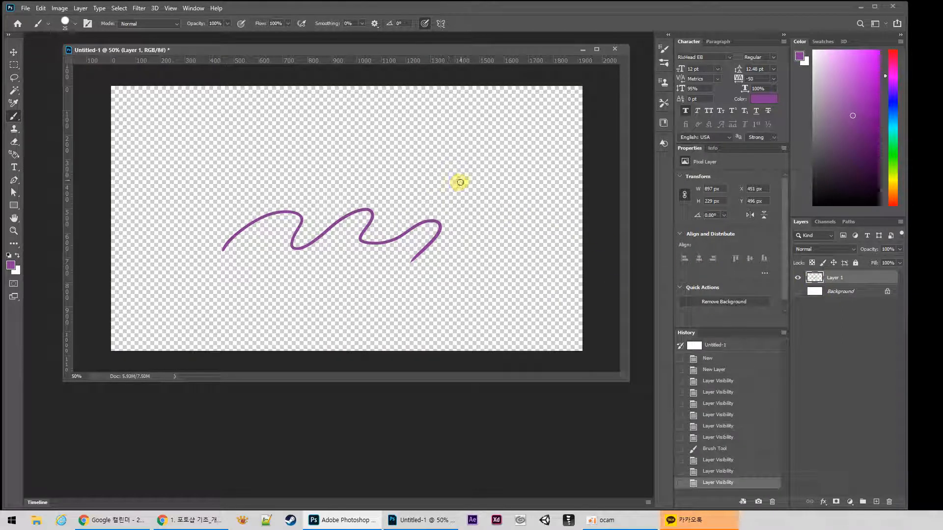
Paint a thinner wavy purple brush stroke just above the first one on Layer 1
key("z")
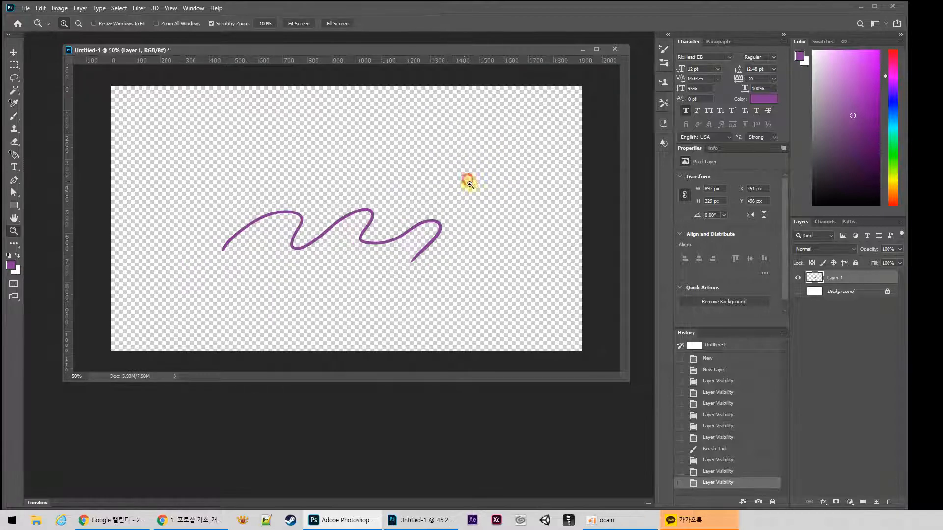
left_click(461, 185)
left_click(474, 185)
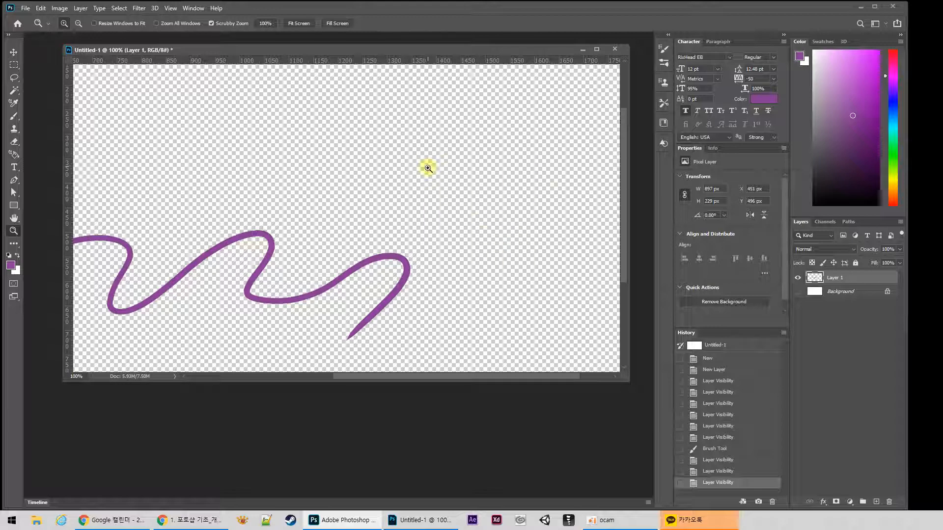
key("b")
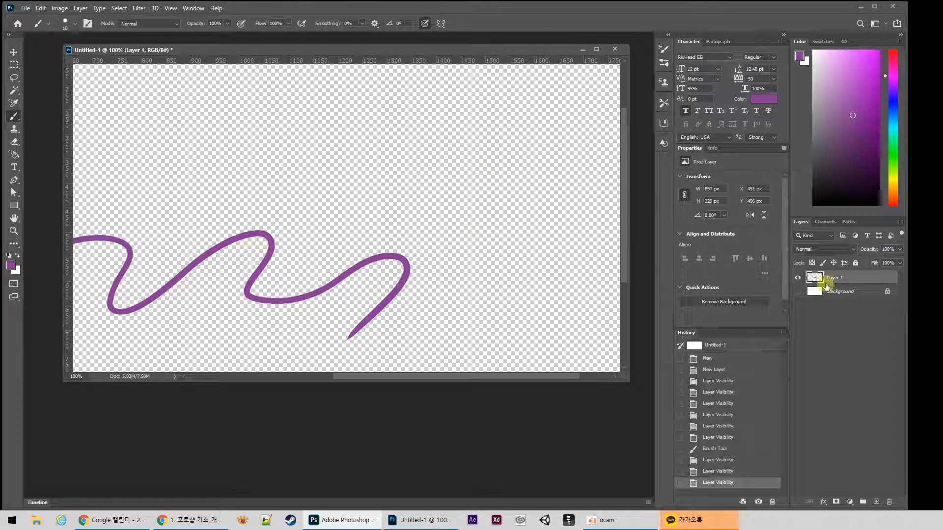
left_click_drag(371, 231, 496, 193)
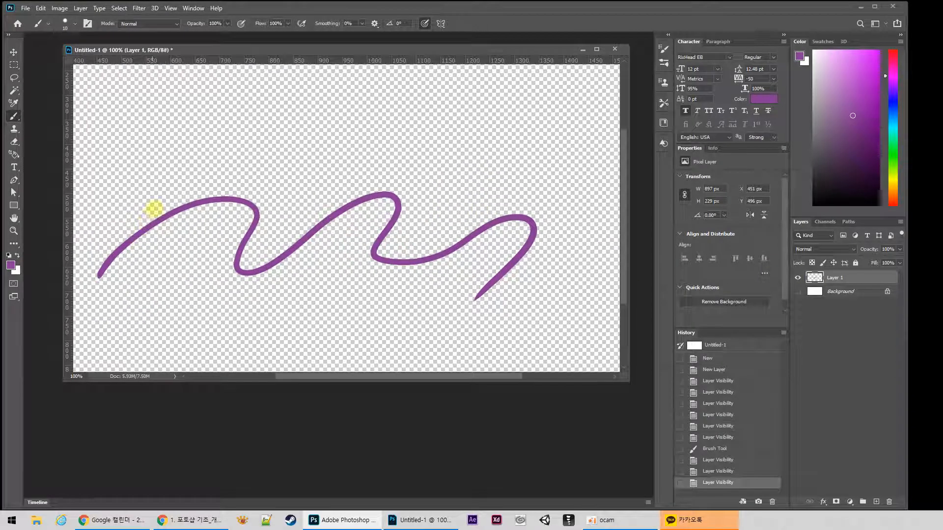
mouse_move(133, 200)
left_mouse_down()
mouse_move(214, 154)
mouse_move(250, 179)
mouse_move(335, 153)
mouse_move(430, 157)
mouse_move(509, 182)
left_mouse_up()
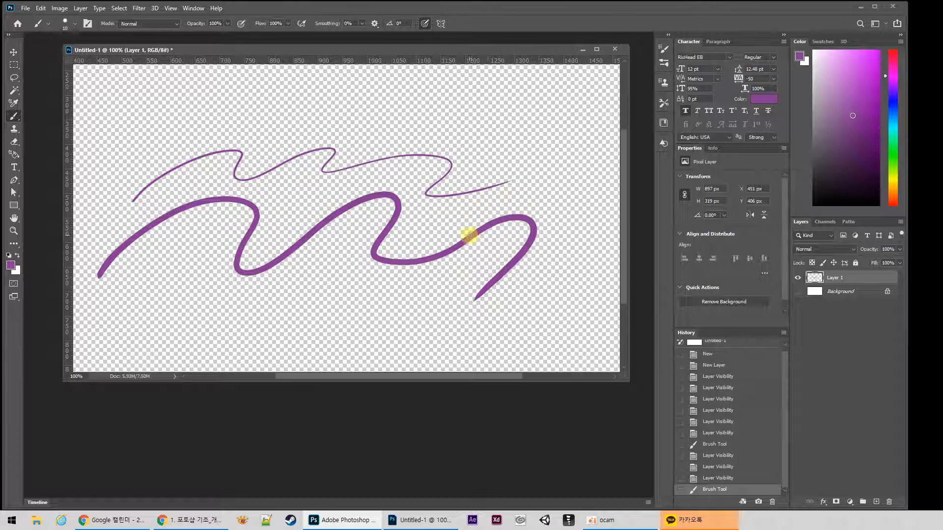
key("z")
left_click(474, 228, "alt")
left_click(480, 216, "alt")
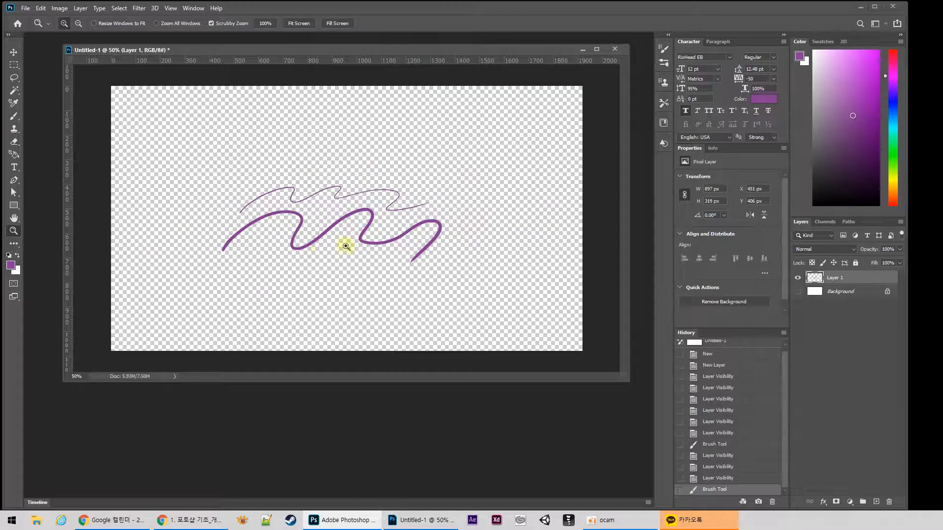
Add a new layer above Layer 1 and paint a thick bright blue zigzag about 679 px wide over the purple strokes
key("b")
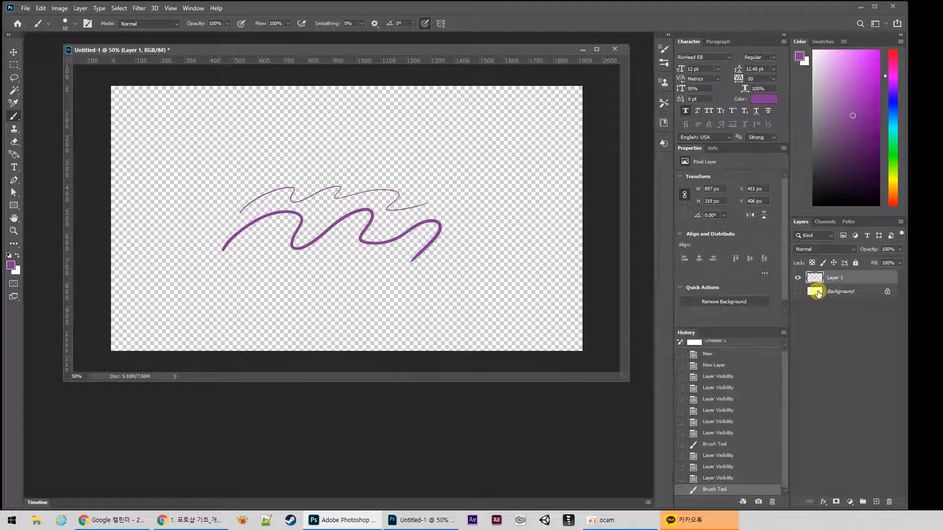
left_click(876, 501)
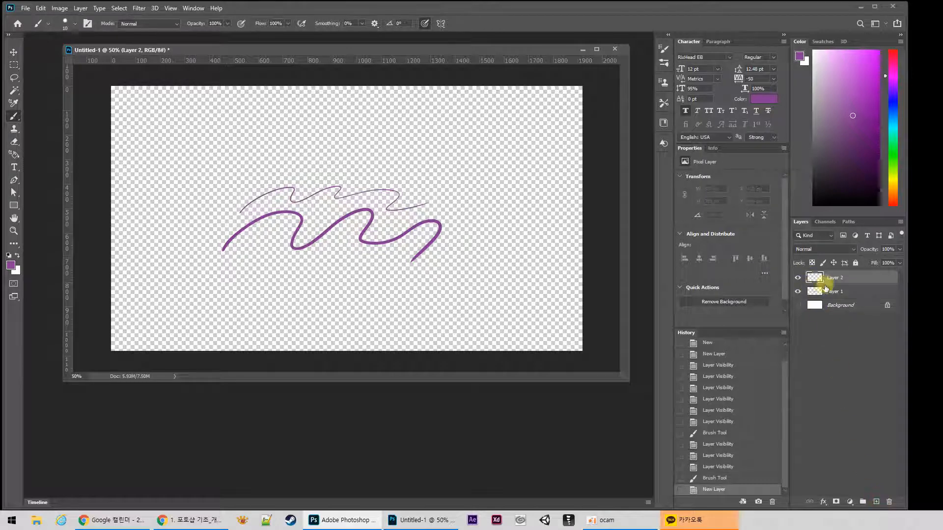
left_click(893, 114)
left_click(879, 51)
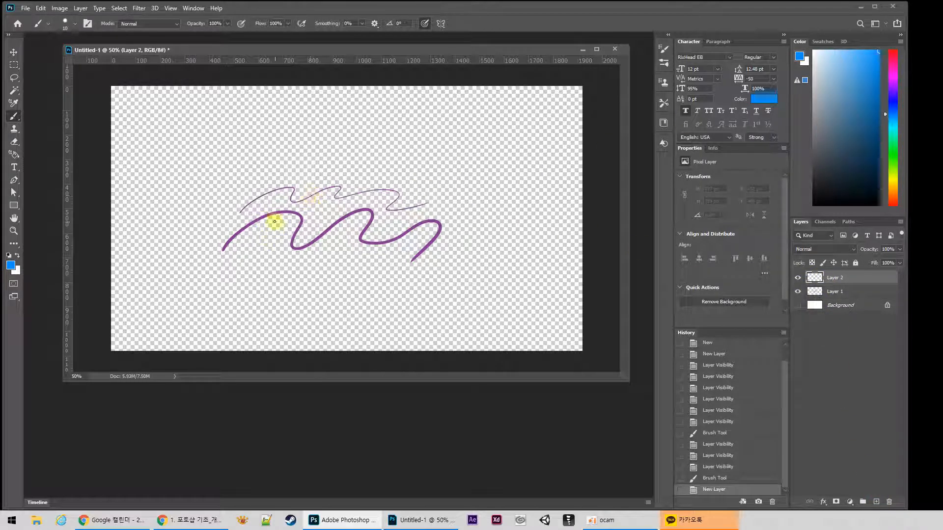
mouse_move(259, 238)
left_mouse_down()
mouse_move(273, 211)
mouse_move(364, 172)
mouse_move(411, 195)
mouse_move(361, 258)
left_mouse_up()
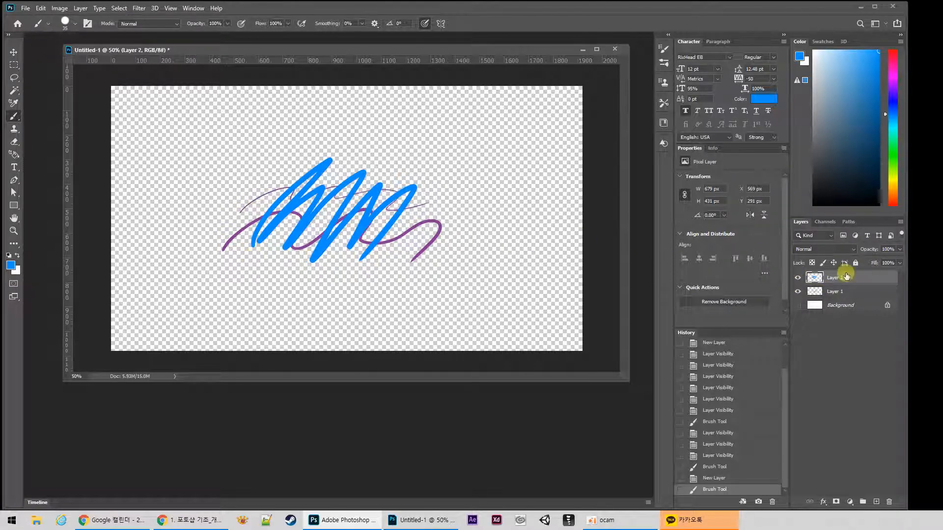
Hide and show Layer 2 to compare the artwork with and without the blue zigzag
left_click(809, 284)
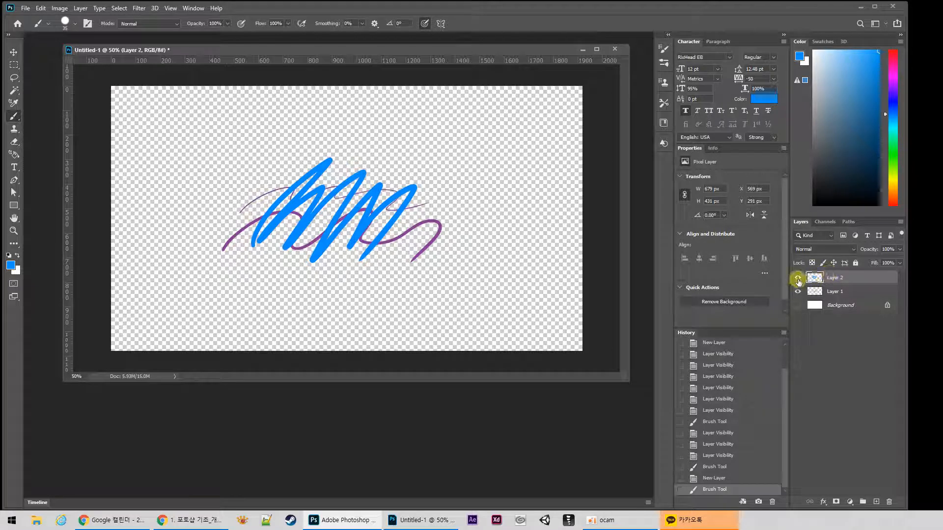
left_click(798, 278)
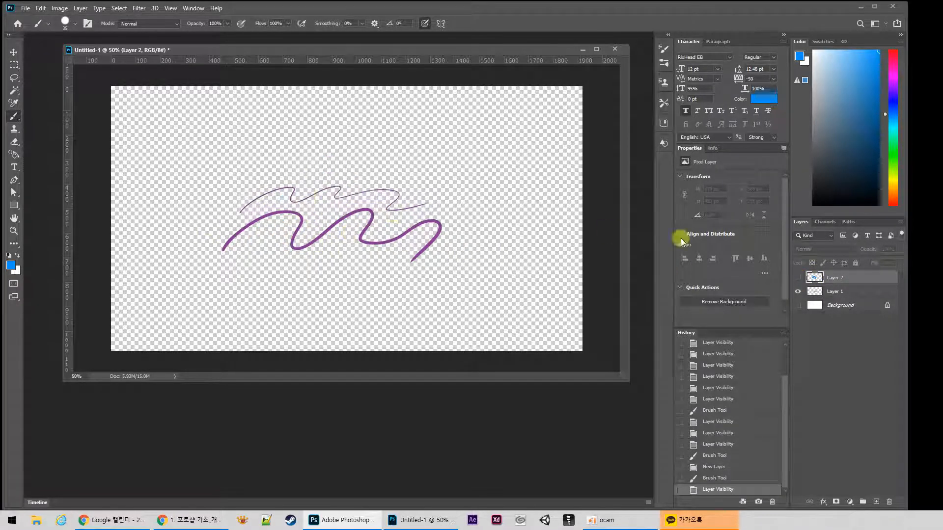
left_click(797, 278)
Move the blue zigzag on Layer 2 around the canvas, placing it at about X 387 px, Y 252 px
key("v")
mouse_move(339, 219)
left_mouse_down()
mouse_move(427, 212)
mouse_move(228, 245)
mouse_move(255, 210)
left_mouse_up()
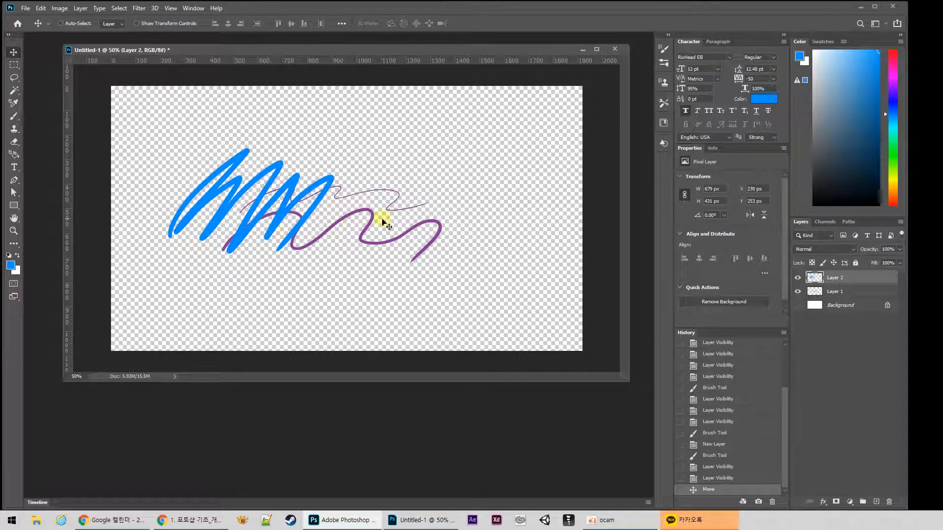
left_click_drag(251, 218, 234, 260)
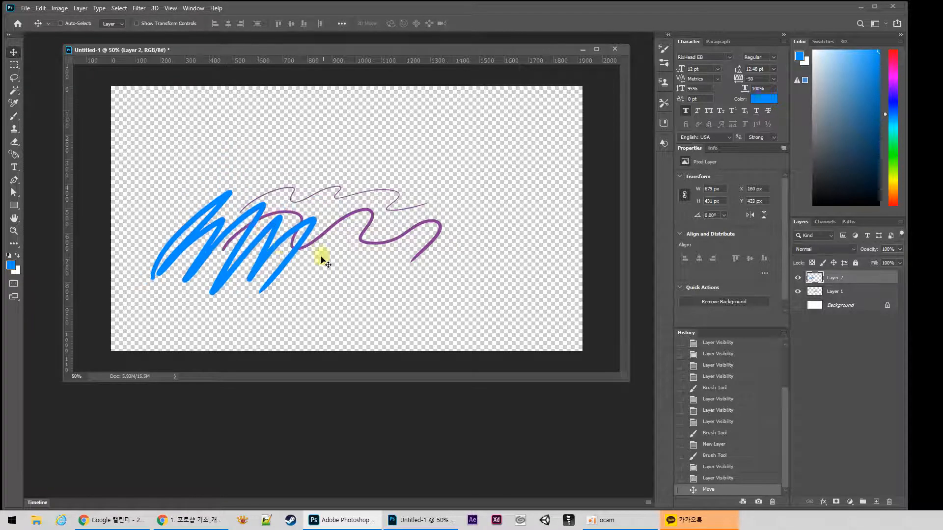
mouse_move(323, 262)
left_mouse_down()
mouse_move(364, 194)
mouse_move(455, 185)
mouse_move(329, 216)
mouse_move(342, 235)
mouse_move(289, 236)
mouse_move(286, 211)
left_mouse_up()
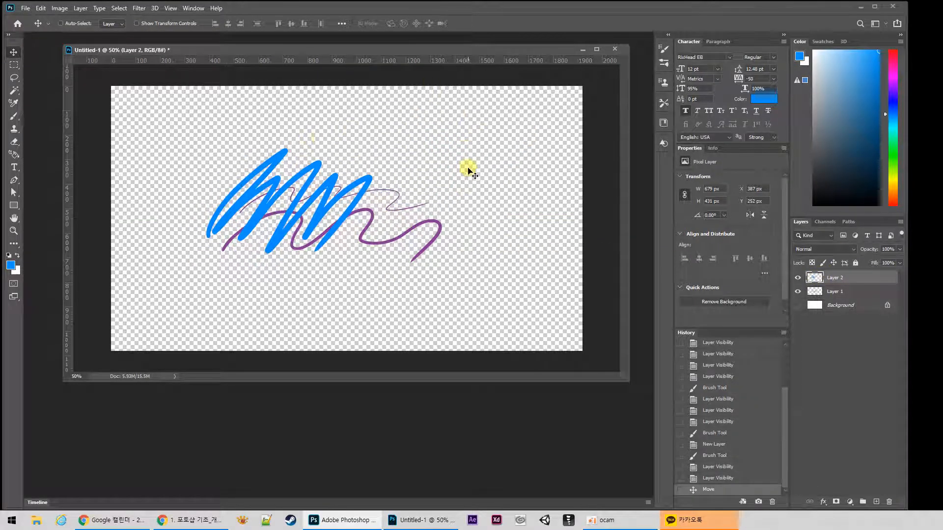
Alternate the active layer between Layer 1 and Layer 2, finishing on Layer 2
left_click(834, 291)
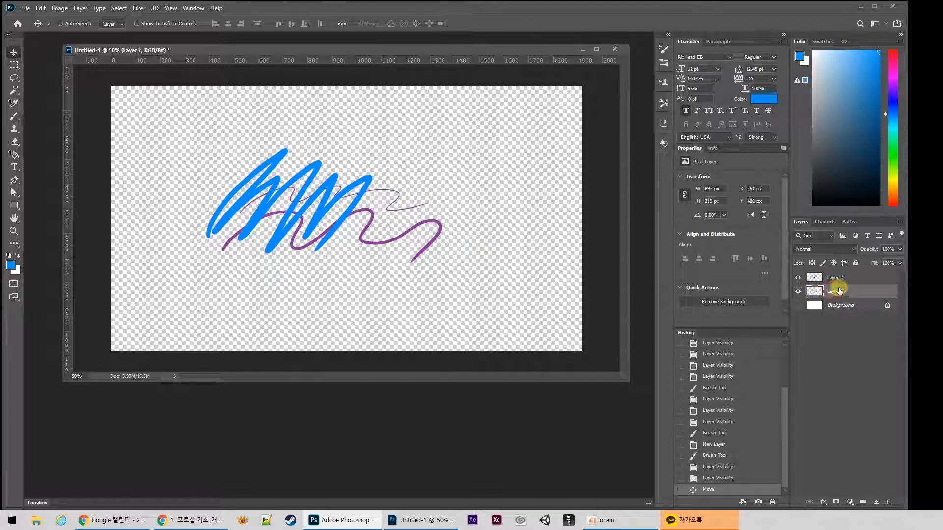
left_click(840, 279)
left_click(841, 290)
left_click(836, 278)
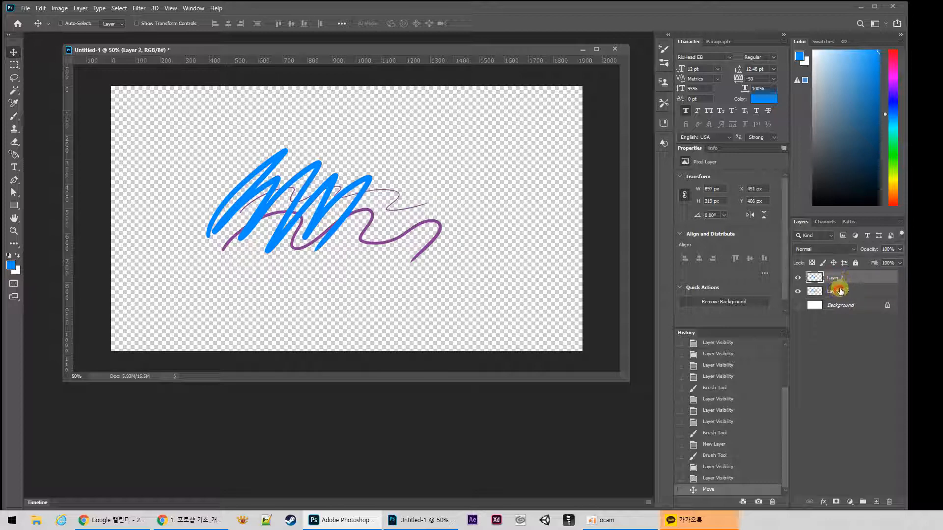
left_click(840, 291)
left_click(839, 278)
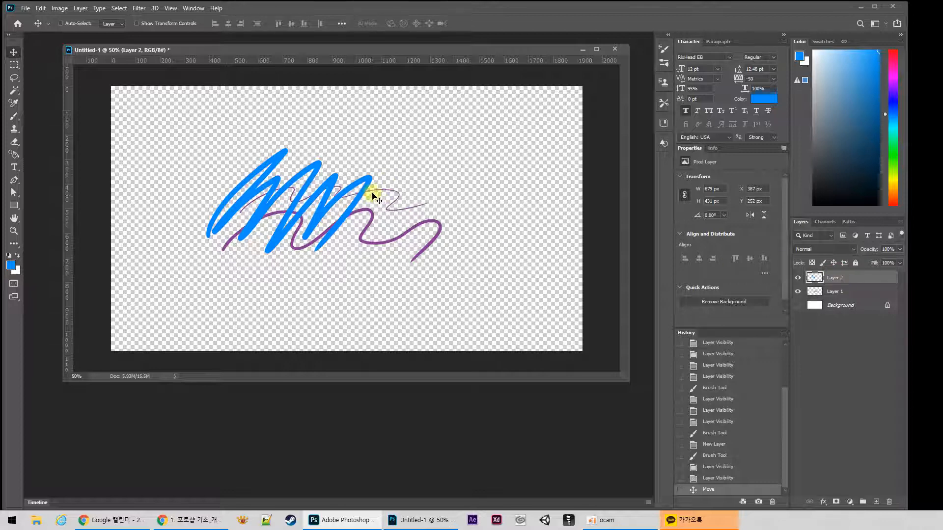
Paint a smaller blue zigzag on Layer 2 to the right of the first, extending the blue artwork to about 956 px wide
key("b")
mouse_move(368, 242)
left_mouse_down()
mouse_move(399, 248)
mouse_move(431, 227)
left_mouse_up()
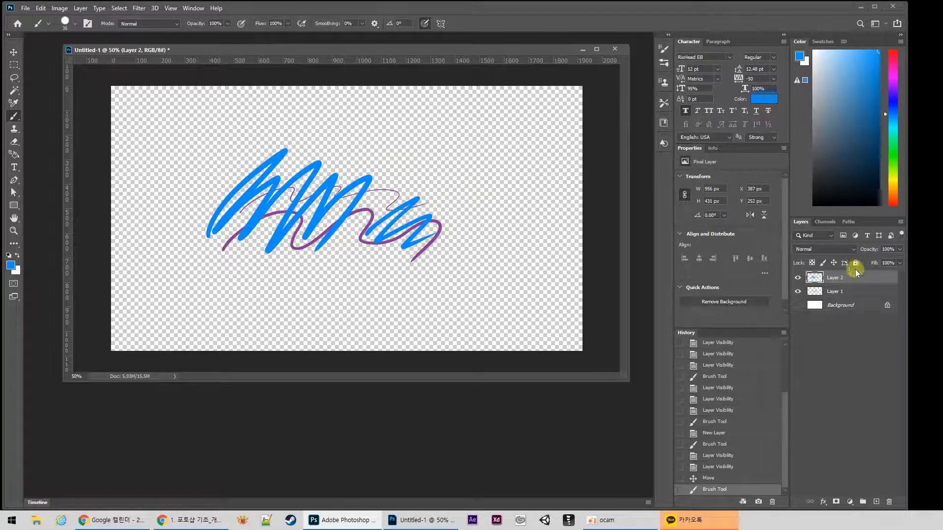
left_click(839, 290)
left_click(839, 278)
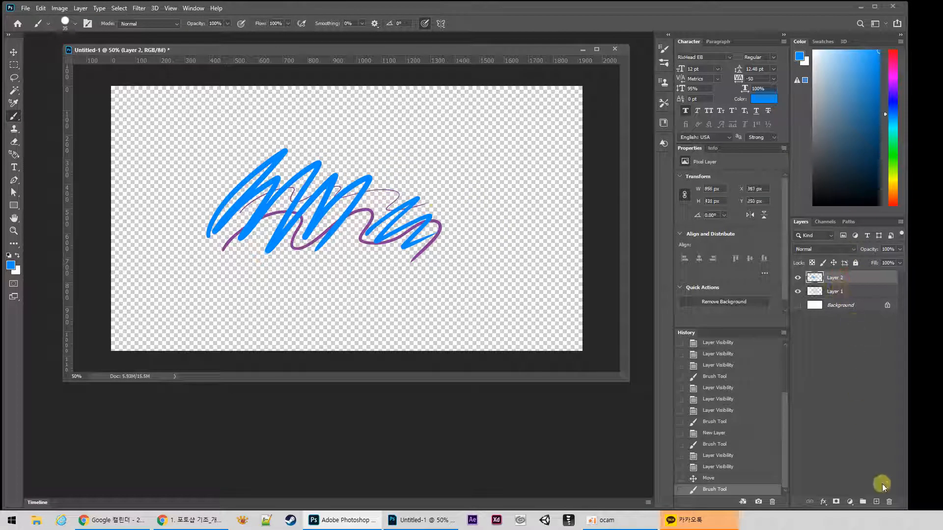
Add a new layer above Layer 2 and paint a bright green zigzag about 787 px wide over the existing strokes
left_click(876, 502)
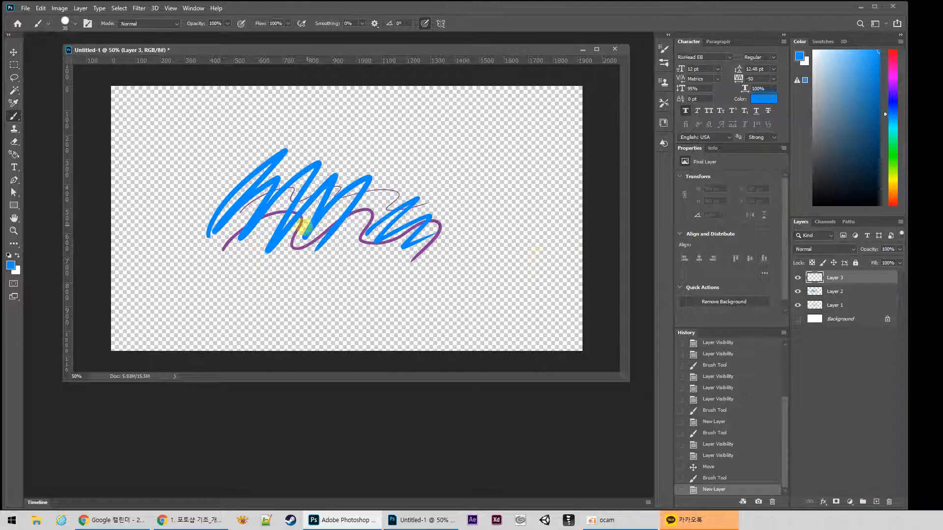
left_click(898, 144)
left_click(866, 63)
mouse_move(246, 241)
left_mouse_down()
mouse_move(319, 201)
mouse_move(436, 211)
left_mouse_up()
left_click_drag(385, 267, 388, 273)
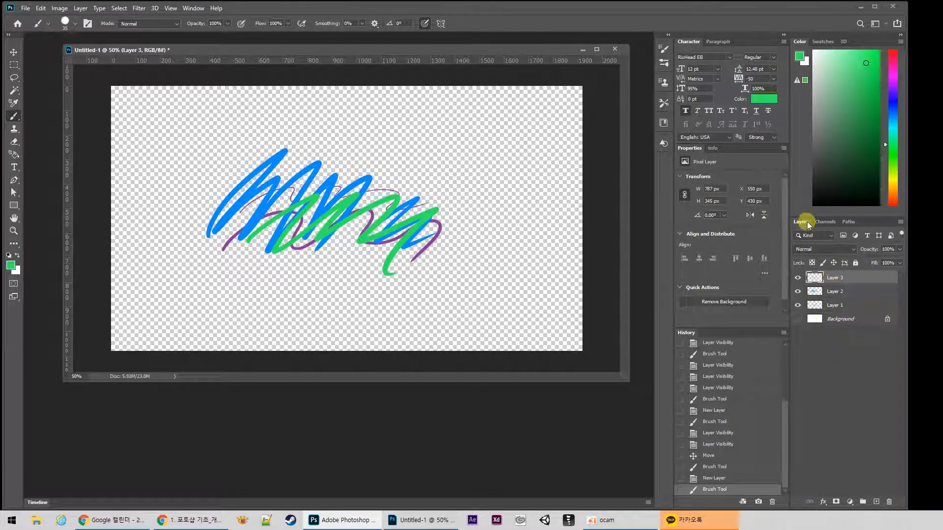
Hide and show Layer 3, Layer 2 and Layer 1 one after another to examine what each contains
left_click(796, 278)
left_click(796, 278)
left_click(798, 292)
left_click(797, 292)
left_click(797, 305)
left_click(797, 305)
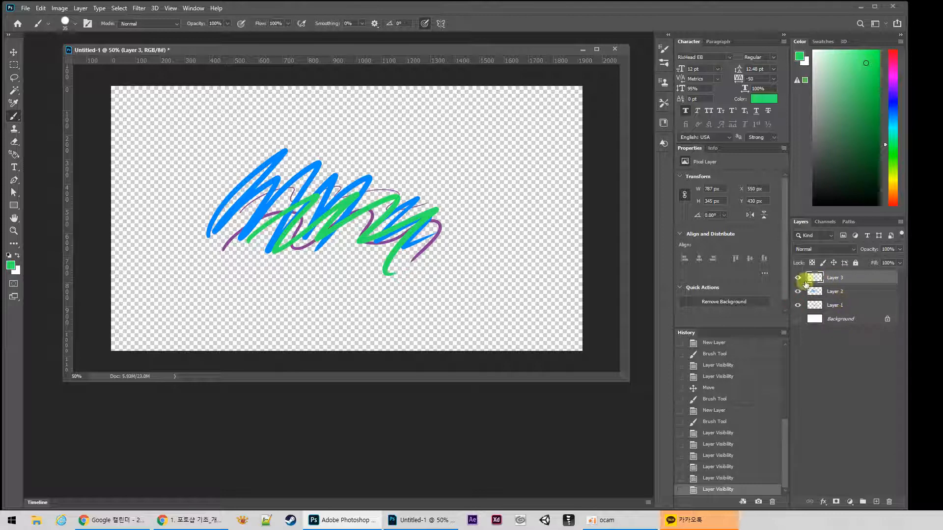
Delete Layer 3 and Layer 2 and switch to the Move tool
left_click(890, 503)
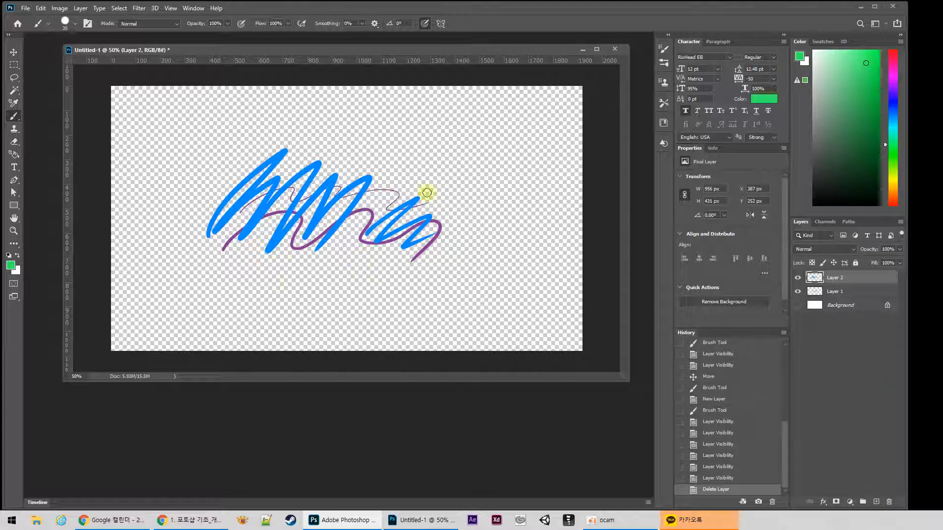
left_click_drag(849, 278, 888, 502)
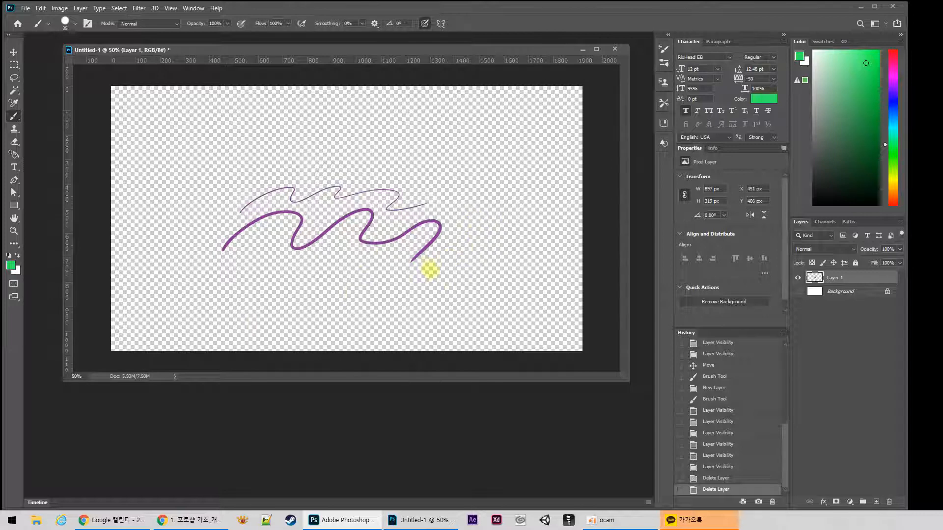
key("v")
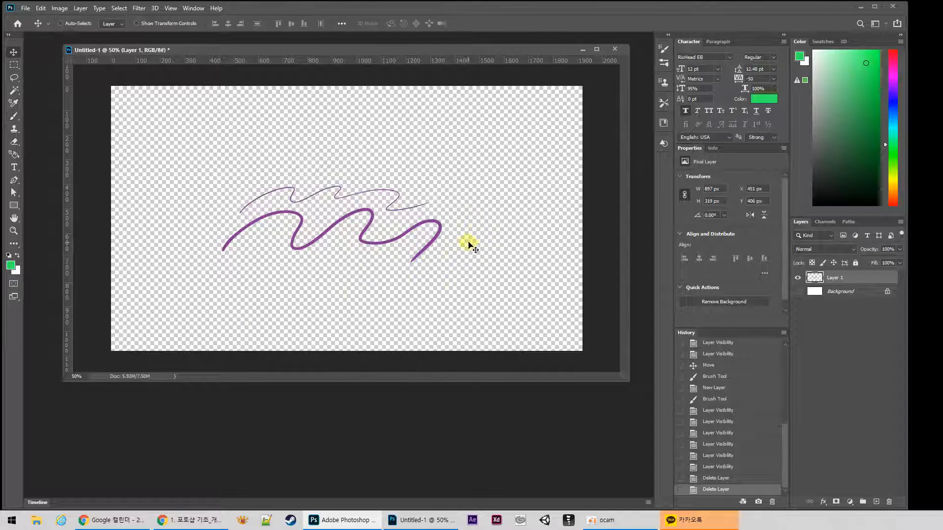
Add a new layer above Layer 1, delete it, and add a new one again
left_click(876, 502)
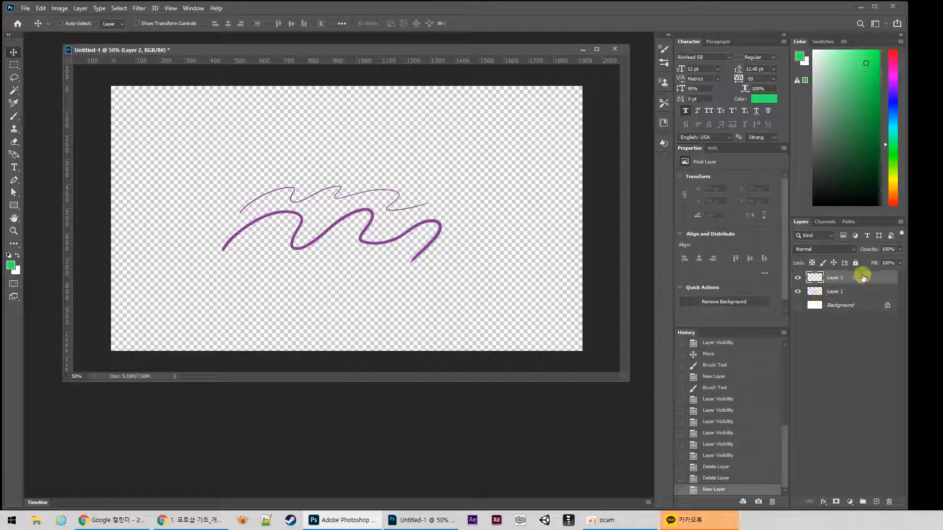
left_click(889, 503)
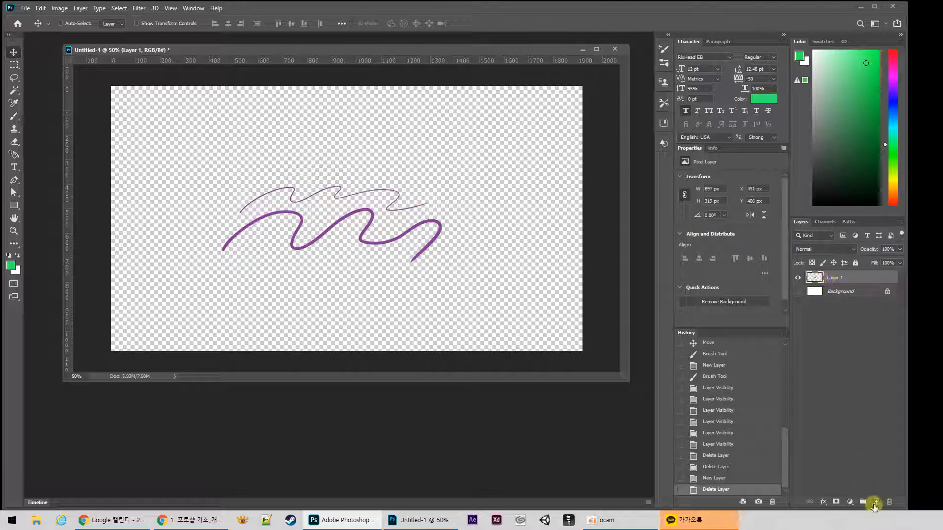
left_click(877, 502)
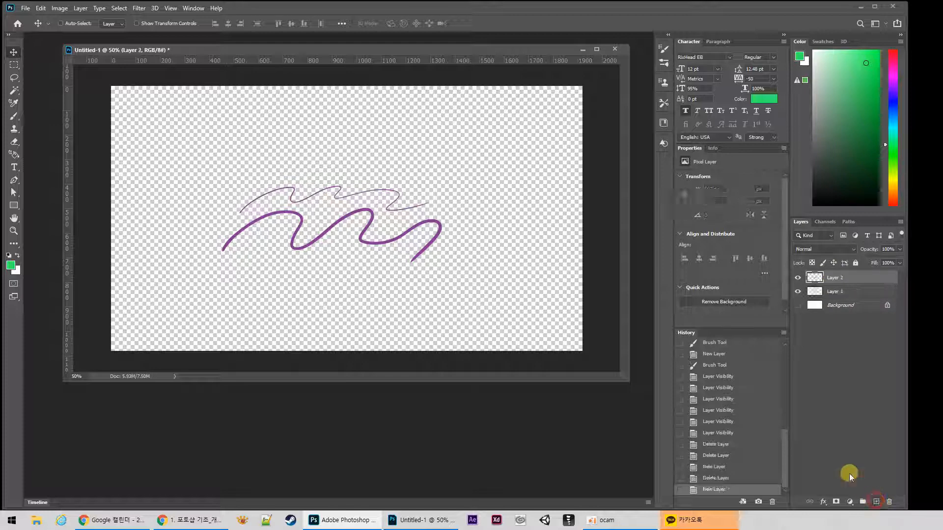
Paint a bright green and a dark green zigzag on Layer 2, about 818 px wide together, and move them to X 939, Y 594
key("b")
mouse_move(330, 292)
left_mouse_down()
mouse_move(403, 255)
mouse_move(435, 279)
mouse_move(505, 253)
left_mouse_up()
left_click_drag(338, 280, 519, 244)
key("v")
mouse_move(441, 272)
left_mouse_down()
mouse_move(389, 242)
mouse_move(484, 257)
left_mouse_up()
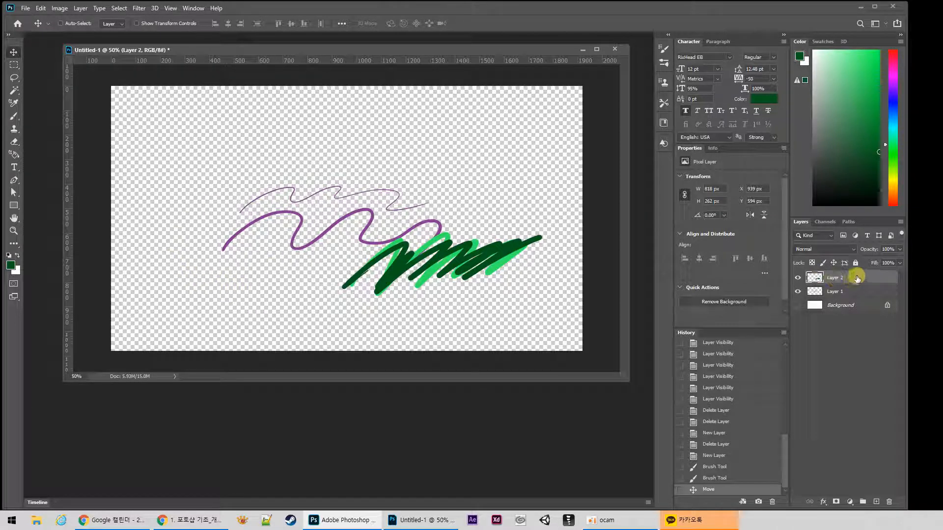
Duplicate Layer 2 and move the copy's scribble to the lower left of the canvas at X 82, Y 676
left_click_drag(853, 278, 877, 502)
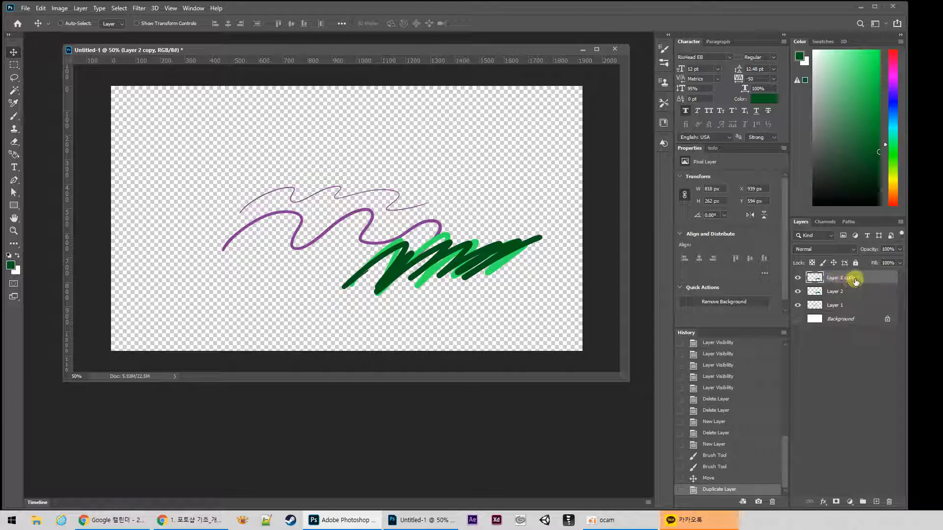
mouse_move(442, 259)
left_mouse_down()
mouse_move(295, 248)
mouse_move(236, 309)
mouse_move(256, 247)
mouse_move(273, 260)
left_mouse_up()
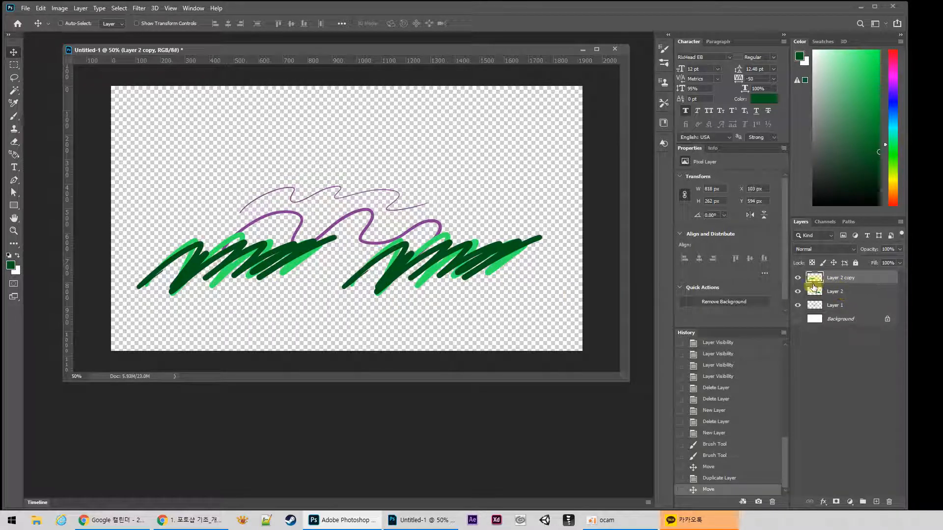
mouse_move(283, 268)
left_mouse_down()
mouse_move(256, 282)
mouse_move(285, 275)
mouse_move(278, 289)
left_mouse_up()
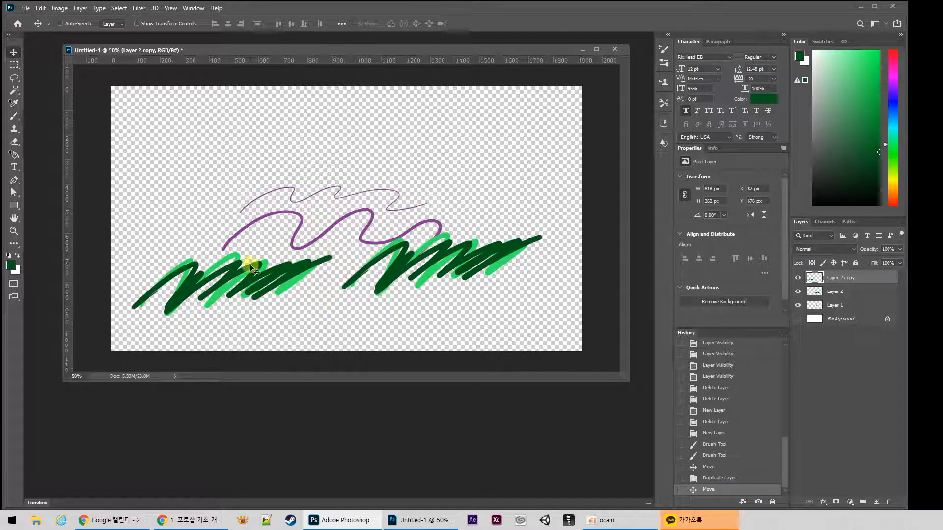
Make two more copies of the green scribble on the canvas, the first at X 451, Y 275 and the second just below it
mouse_move(253, 281)
left_mouse_down()
mouse_move(358, 159)
mouse_move(343, 183)
left_mouse_up()
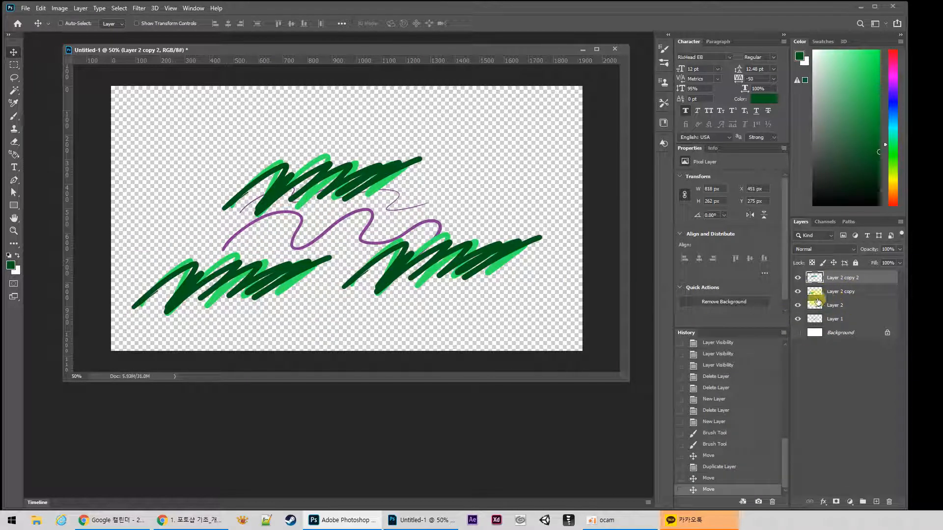
mouse_move(259, 172)
left_mouse_down()
mouse_move(305, 189)
mouse_move(488, 147)
mouse_move(439, 135)
left_mouse_up()
mouse_move(506, 145)
left_mouse_down()
mouse_move(347, 226)
mouse_move(359, 225)
mouse_move(436, 151)
mouse_move(348, 194)
left_mouse_up()
Delete the two extra scribble layers, Layer 2 copy 2 and Layer 2 copy 3, and move Layer 2's scribble to X 779, Y 642
left_click(854, 292)
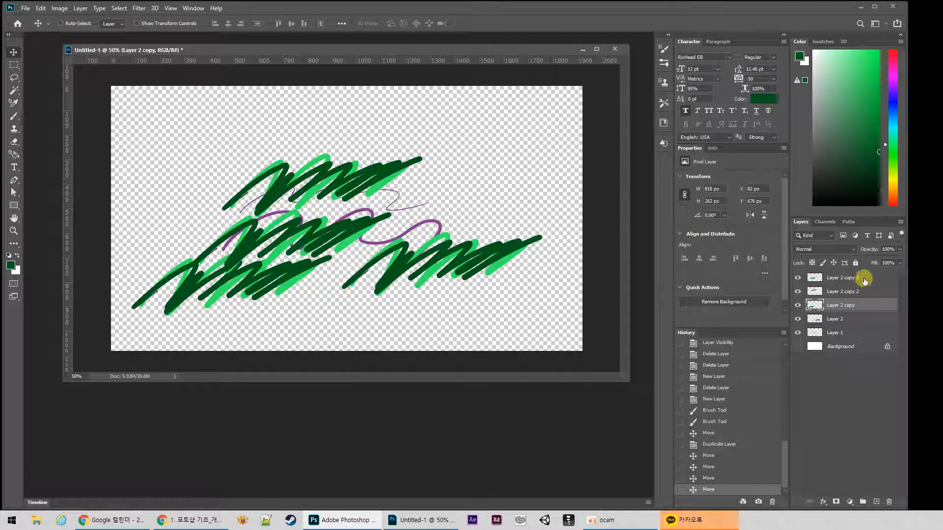
left_click(874, 278, "shift")
mouse_move(873, 278)
left_mouse_down()
mouse_move(907, 494)
mouse_move(889, 501)
left_mouse_up()
mouse_move(477, 255)
left_mouse_down()
mouse_move(407, 290)
mouse_move(400, 254)
mouse_move(425, 268)
left_mouse_up()
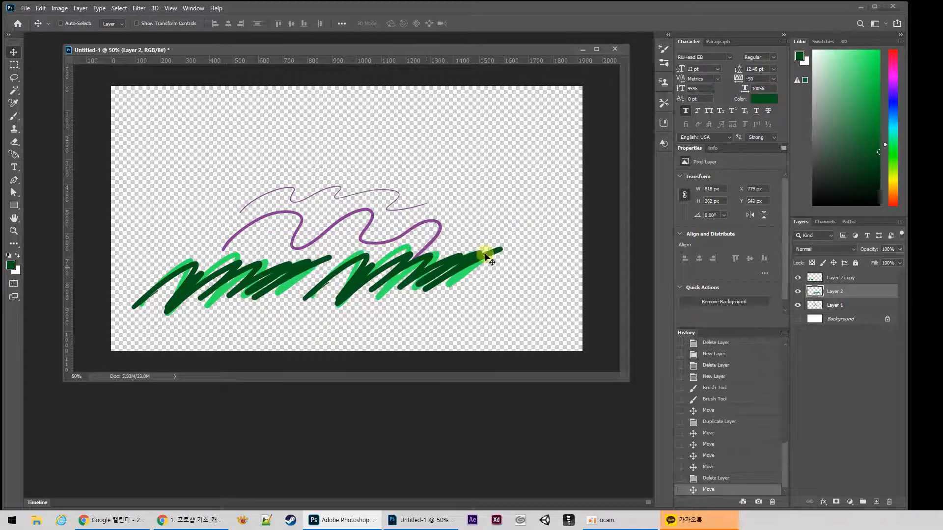
Create a new layer group and place it at the top of the layer stack
left_click(863, 502)
left_click_drag(834, 295, 833, 274)
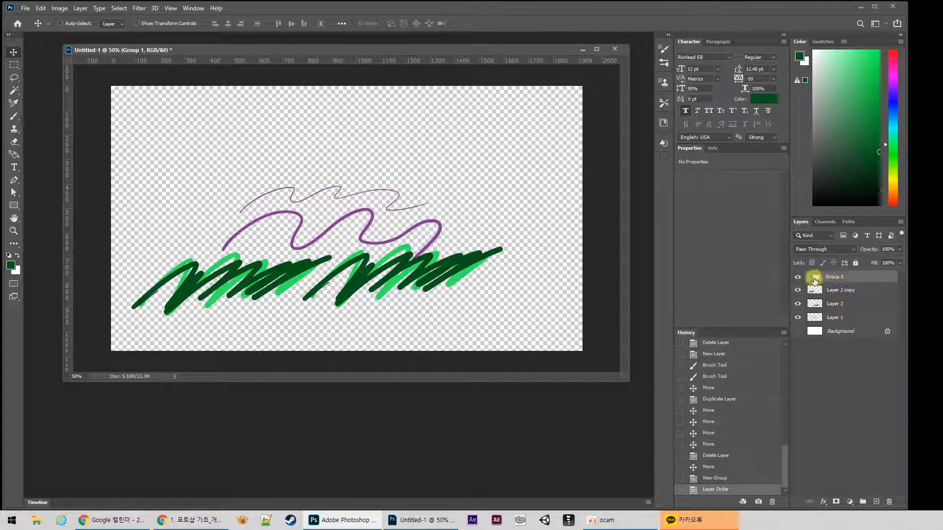
left_click(807, 278)
left_click(809, 278)
left_click(808, 279)
left_click(809, 279)
Put Layer 2 copy, Layer 2 and Layer 1 into Group 1
left_click(840, 293)
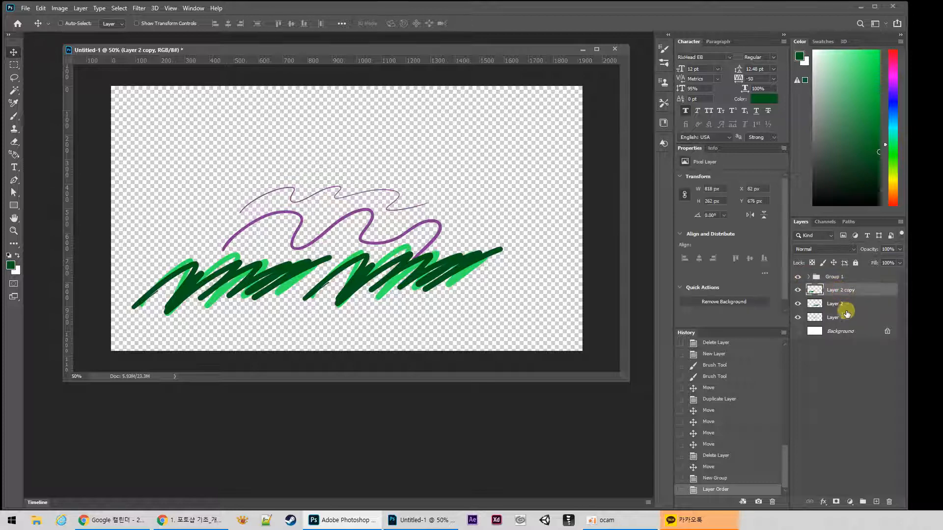
left_click(837, 317, "shift")
left_click_drag(833, 293, 833, 277)
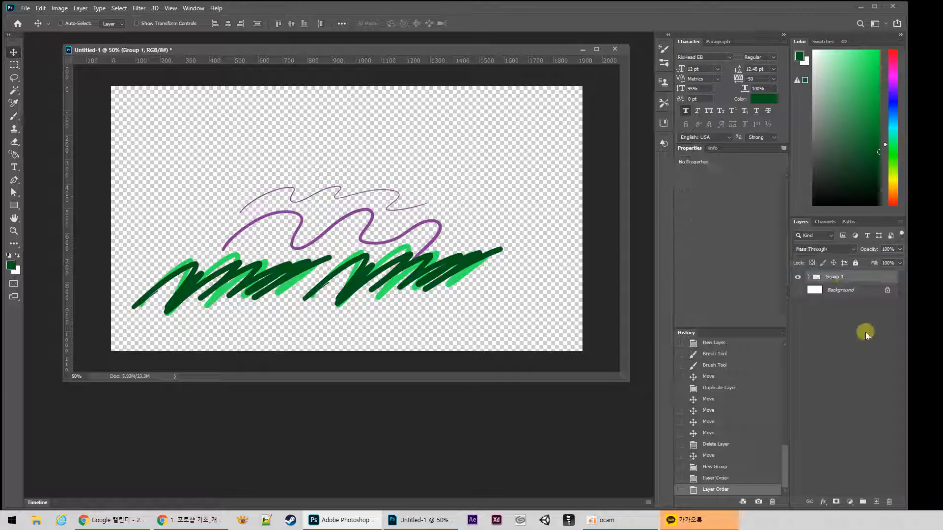
Expand Group 1 and practise selecting its layers singly, as the non-adjacent pair Layer 2 copy and Layer 1, and as a full range
left_click(809, 277)
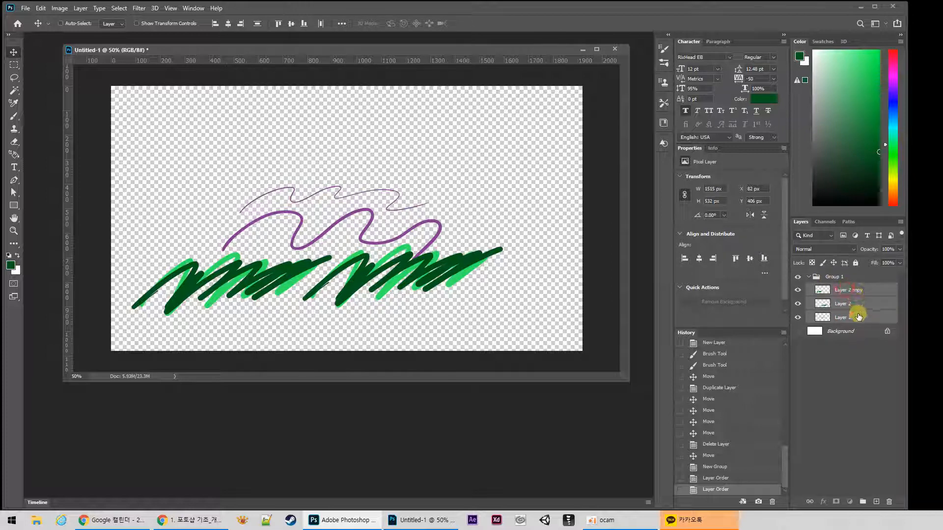
left_click(842, 290)
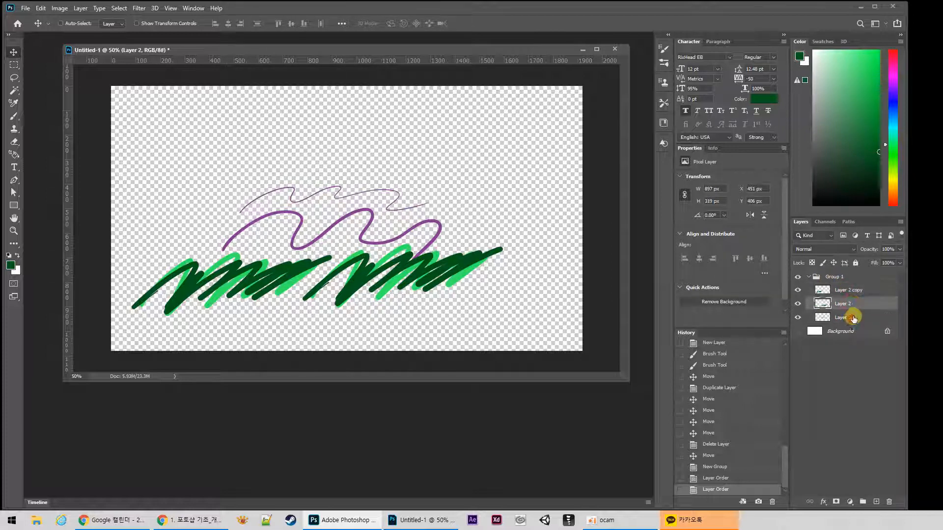
left_click(852, 296)
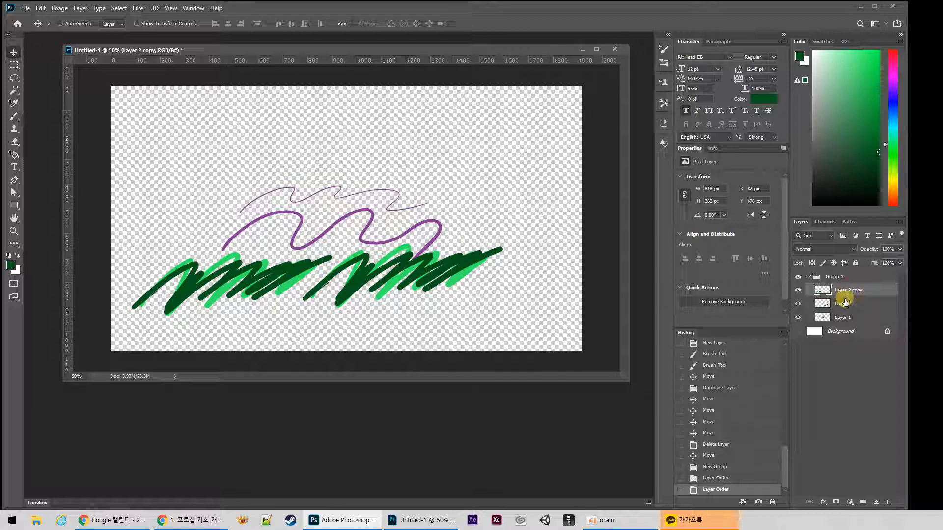
left_click(849, 318, "ctrl")
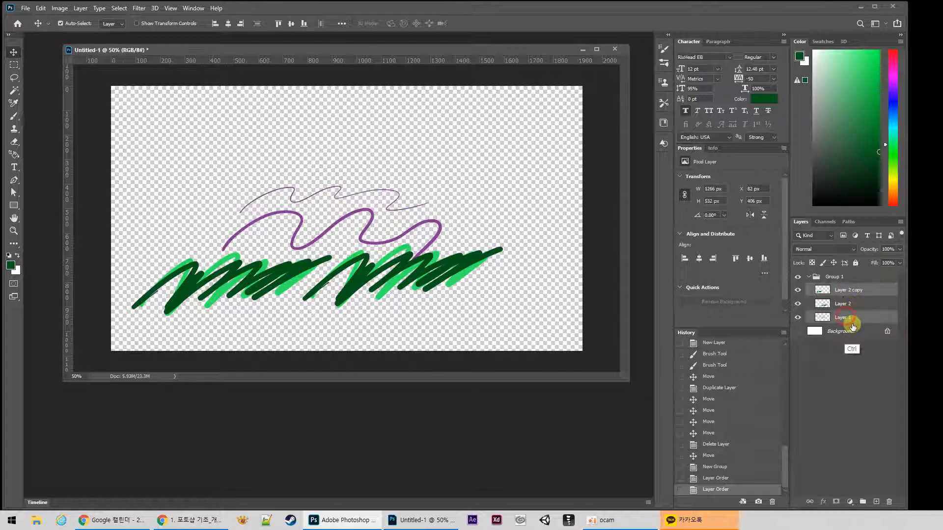
left_click(851, 289)
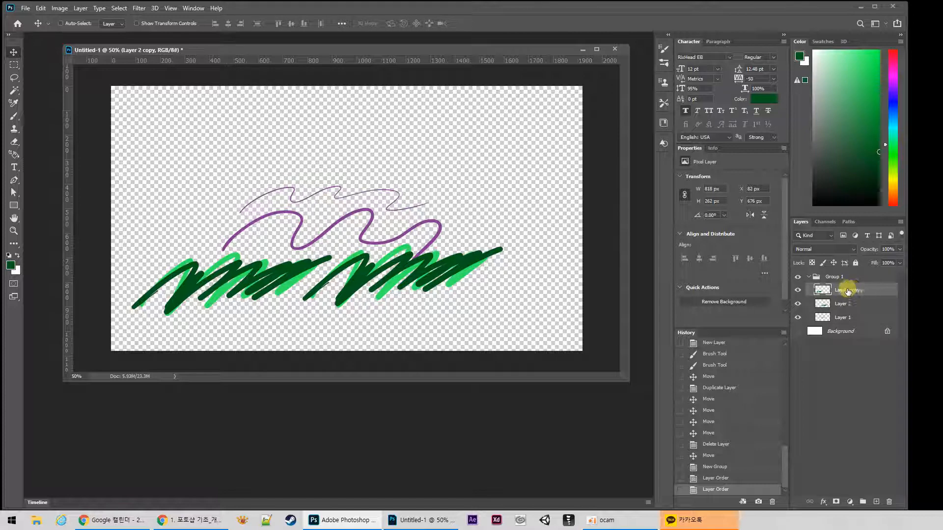
left_click(847, 319, "shift")
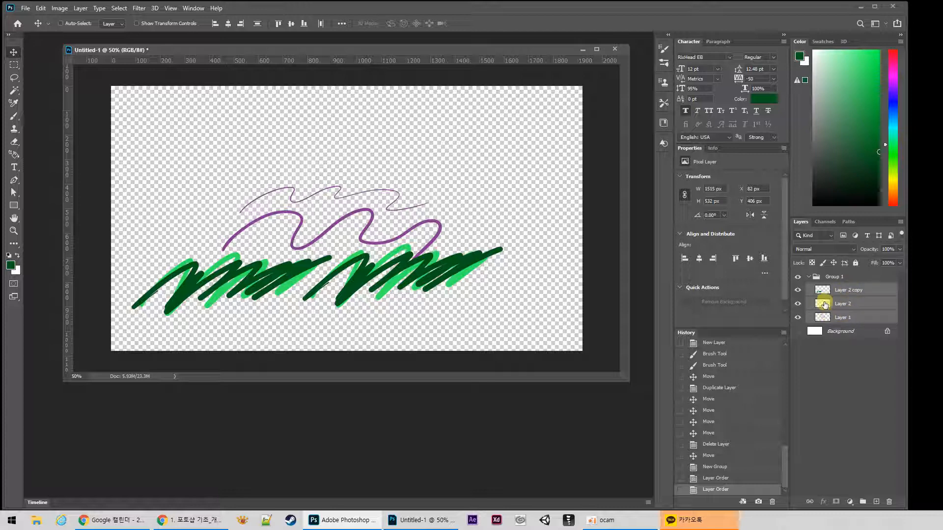
Select all three layers inside Group 1 together and drop them onto the group again
left_click(851, 296)
left_click(847, 319, "shift")
left_click_drag(847, 319, 831, 274)
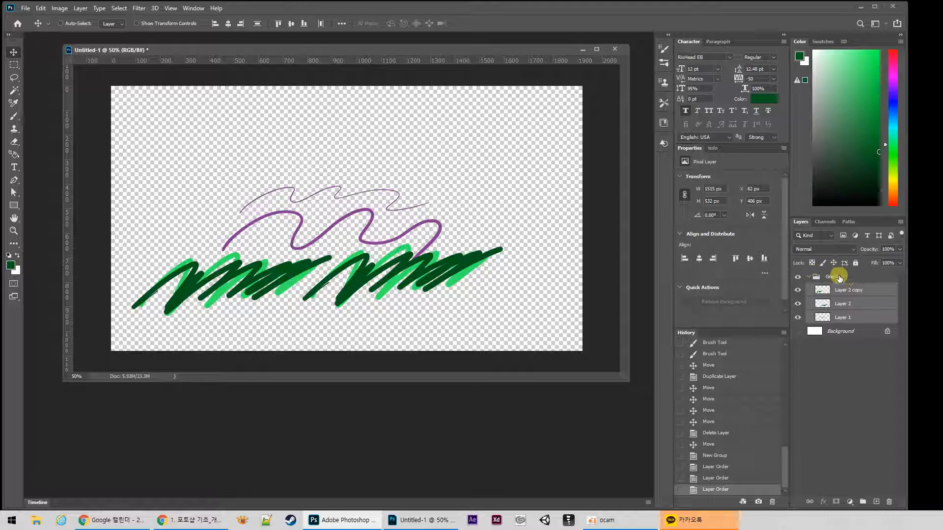
Collapse Group 1 and move all its artwork together about 11 px right and 200 px up
left_click(846, 277)
left_click(808, 278)
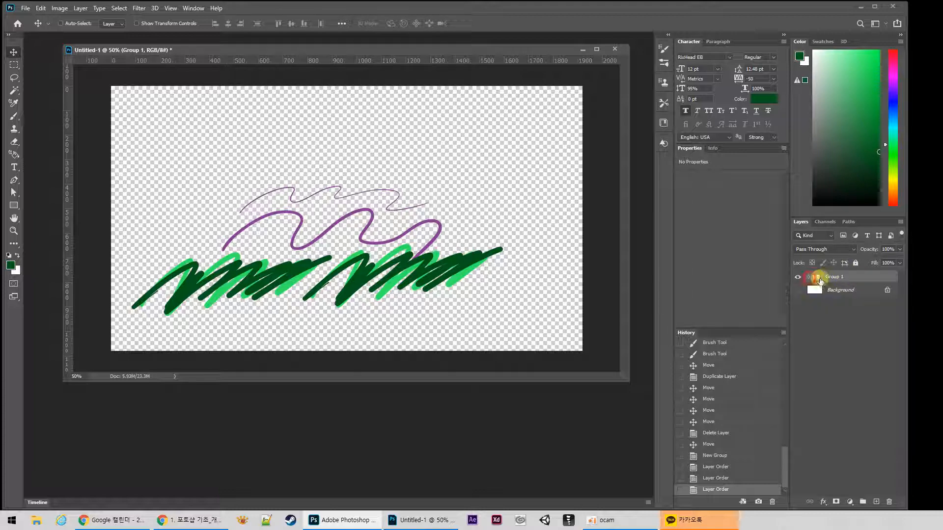
left_click_drag(330, 244, 407, 215)
Move the grouped layers individually: Layer 2 copy to X 53, Layer 2 down and right, and Layer 1 to X 635, Y 157
left_click(808, 276)
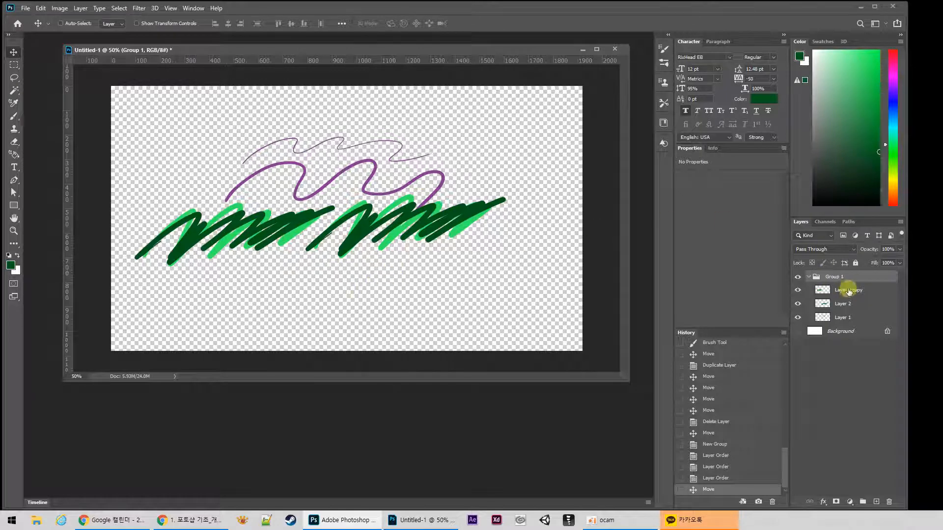
left_click(848, 290)
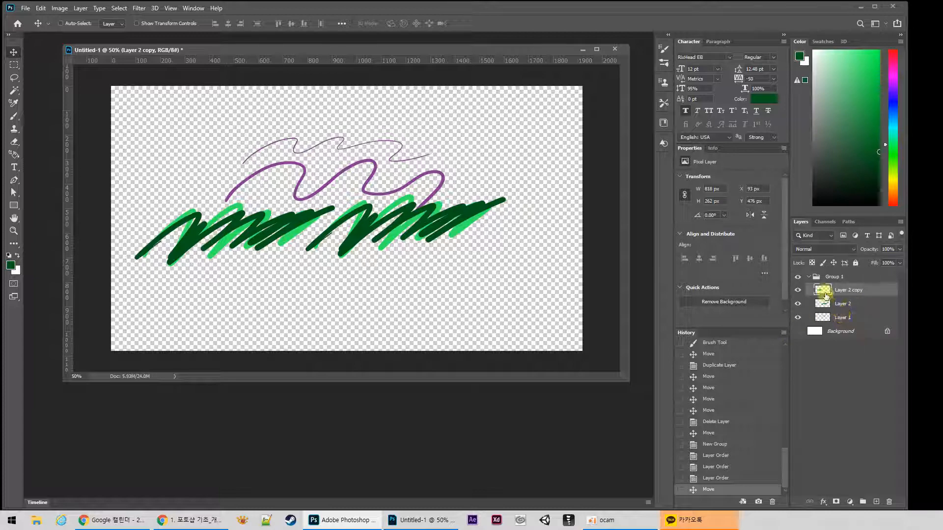
left_click_drag(344, 175, 334, 176)
left_click(435, 219, "ctrl")
mouse_move(456, 216)
left_mouse_down()
mouse_move(475, 230)
mouse_move(495, 276)
left_mouse_up()
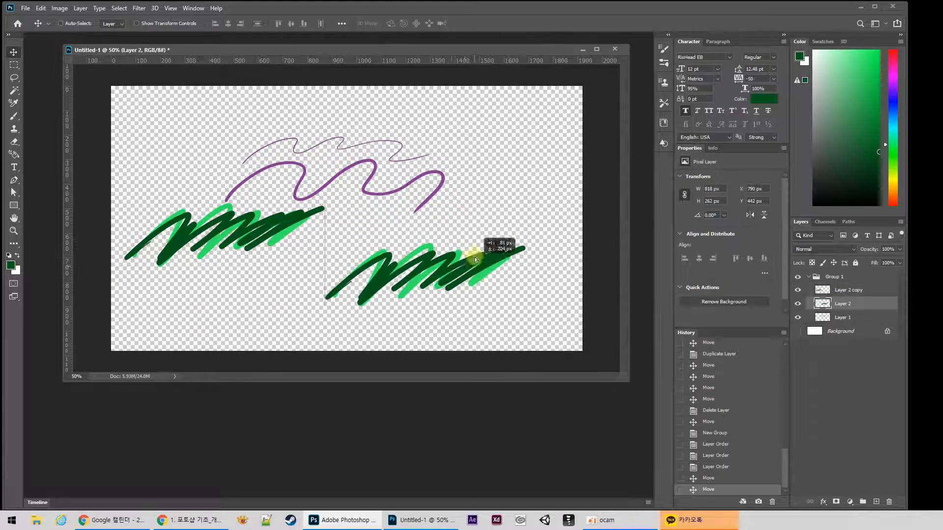
left_click(373, 185, "ctrl")
mouse_move(373, 186)
left_mouse_down()
mouse_move(417, 164)
mouse_move(419, 175)
left_mouse_up()
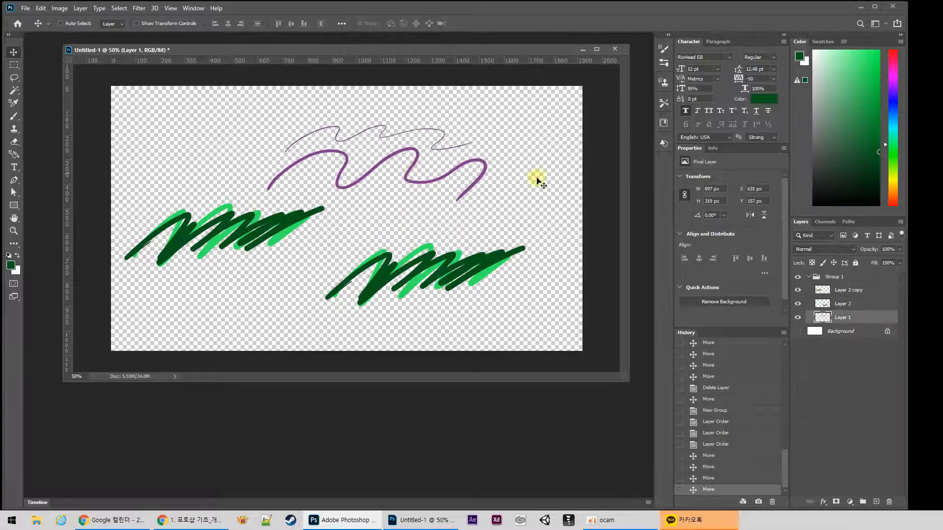
Duplicate the three layers of Group 1, place the copies above the group, and collapse the group
left_click(837, 277)
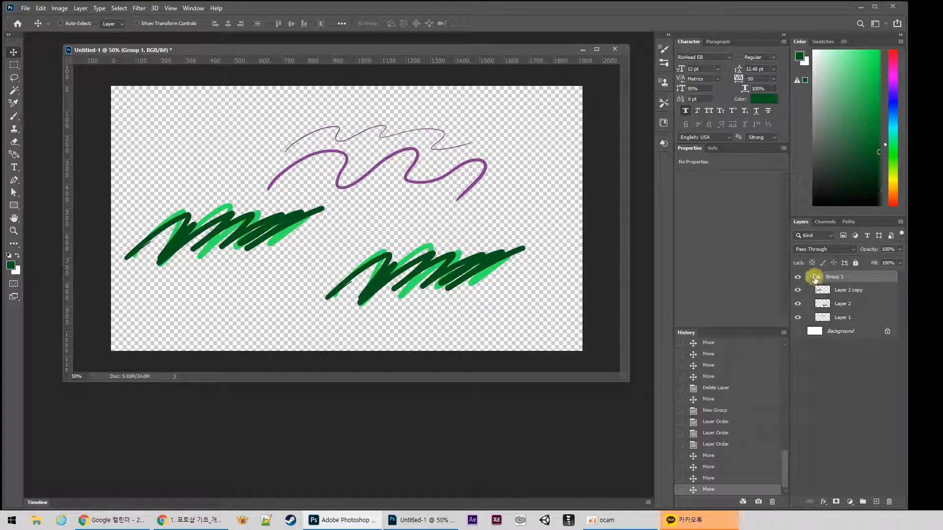
left_click(808, 277)
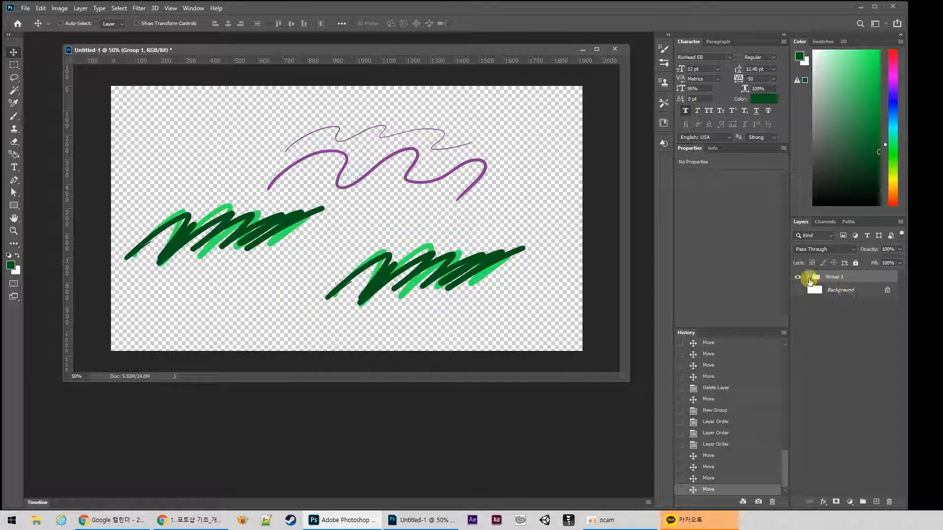
left_click(809, 277)
left_click(846, 317)
left_click(850, 293, "shift")
left_click_drag(845, 294, 841, 271)
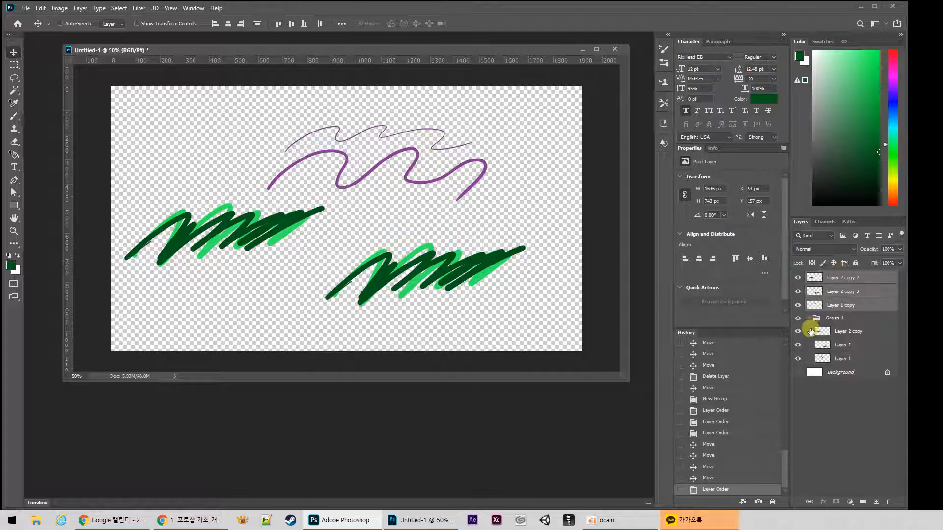
left_click(809, 318)
key("ctrl")
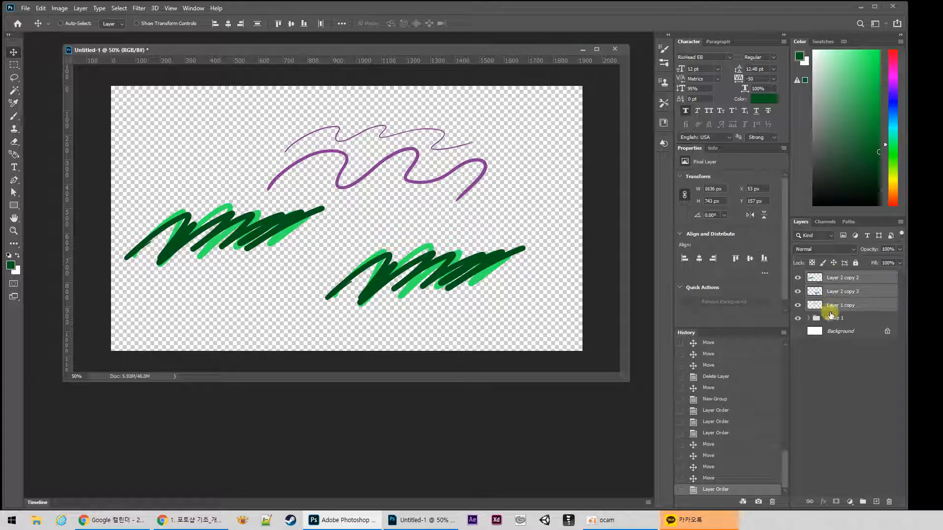
Merge Layer 2 copy 2, Layer 2 copy 3 and Layer 1 copy into a single layer
left_click(901, 222)
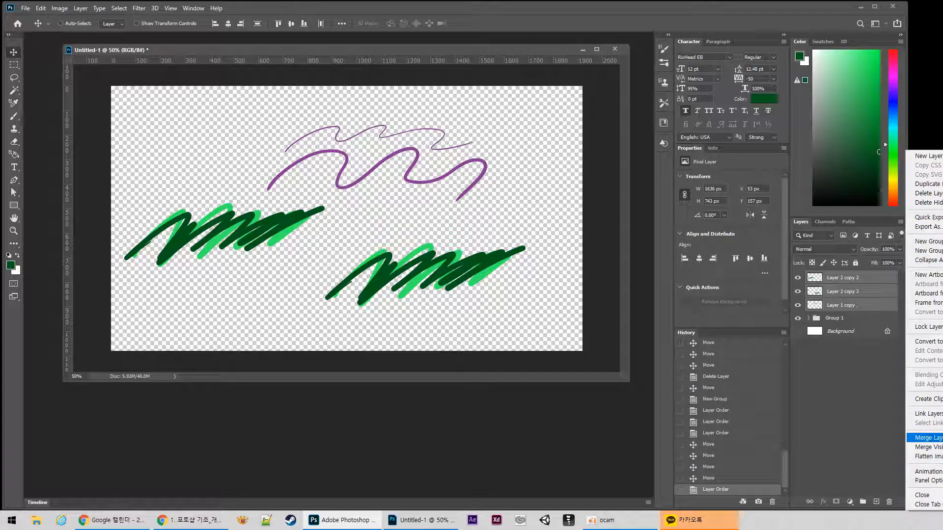
left_click(840, 305)
left_click(837, 305)
left_click(848, 284, "shift")
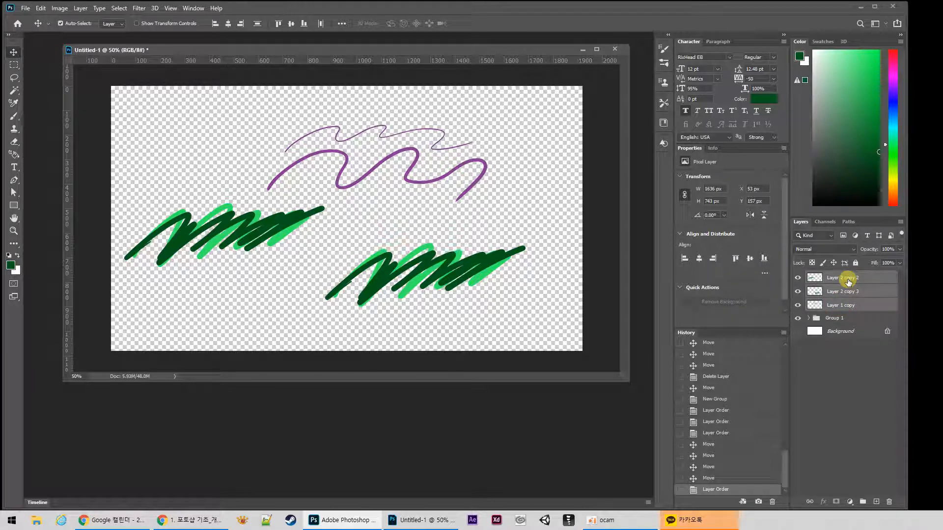
key("ctrl+e")
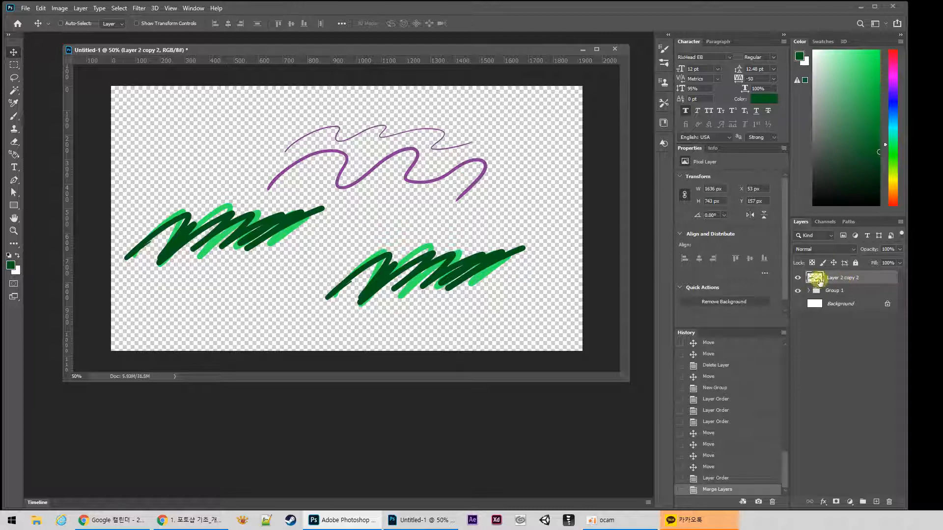
Move the merged layer's artwork to X 87, Y 267, then up and right with Group 1 temporarily hidden
mouse_move(327, 244)
left_mouse_down("alt")
mouse_move(259, 269)
mouse_move(332, 286)
mouse_move(384, 272)
left_mouse_up("alt")
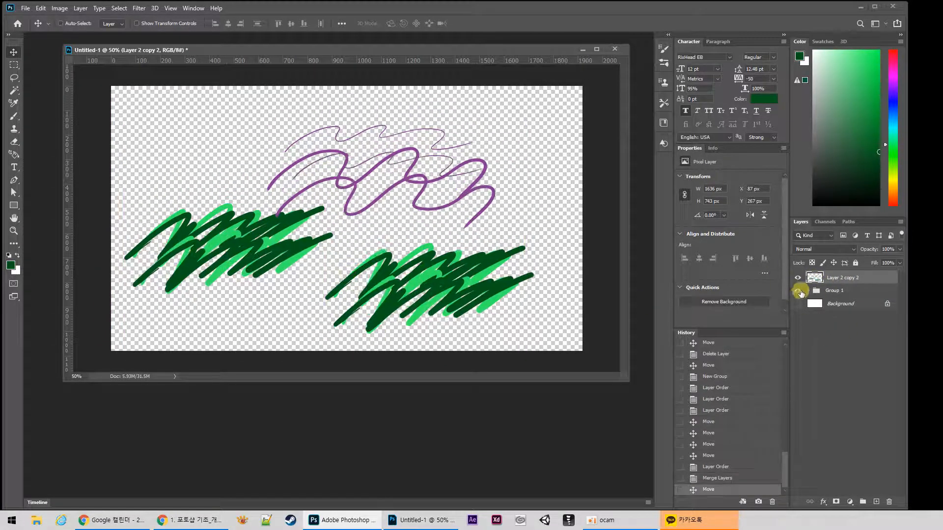
left_click(798, 290)
mouse_move(441, 293)
left_mouse_down()
mouse_move(401, 261)
mouse_move(428, 259)
mouse_move(491, 218)
mouse_move(477, 258)
mouse_move(463, 261)
left_mouse_up()
left_click(797, 290)
Expand Group 1, hide and reshow Layer 2 copy, Layer 2 and Layer 1 in turn, and collapse the group
left_click(815, 290)
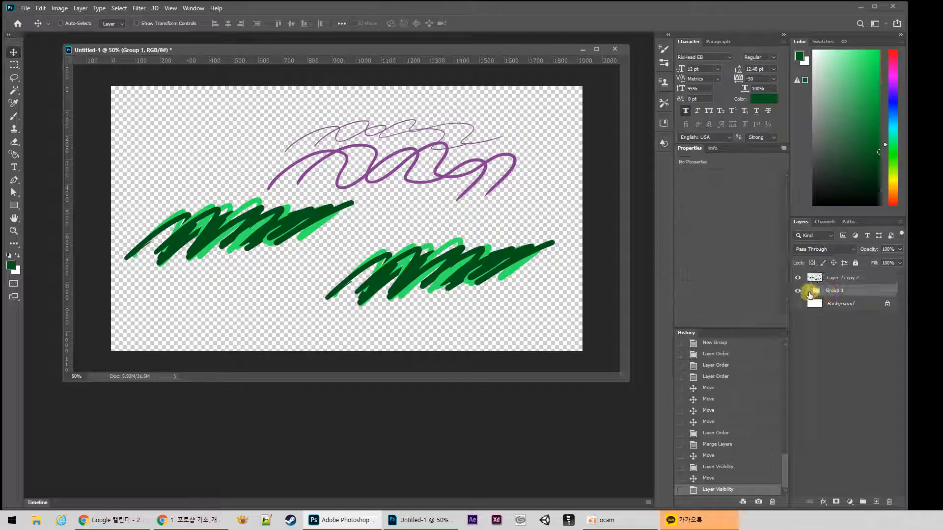
left_click(809, 291)
left_click(830, 308)
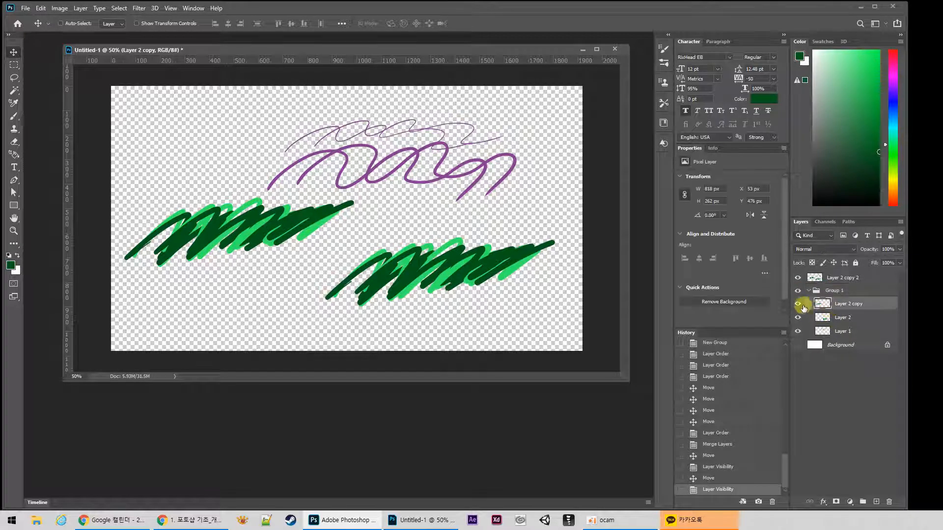
left_click(798, 303)
left_click(797, 317)
left_click(797, 332)
left_click(796, 331)
left_click(797, 318)
left_click(798, 305)
left_click(836, 291)
left_click(809, 290)
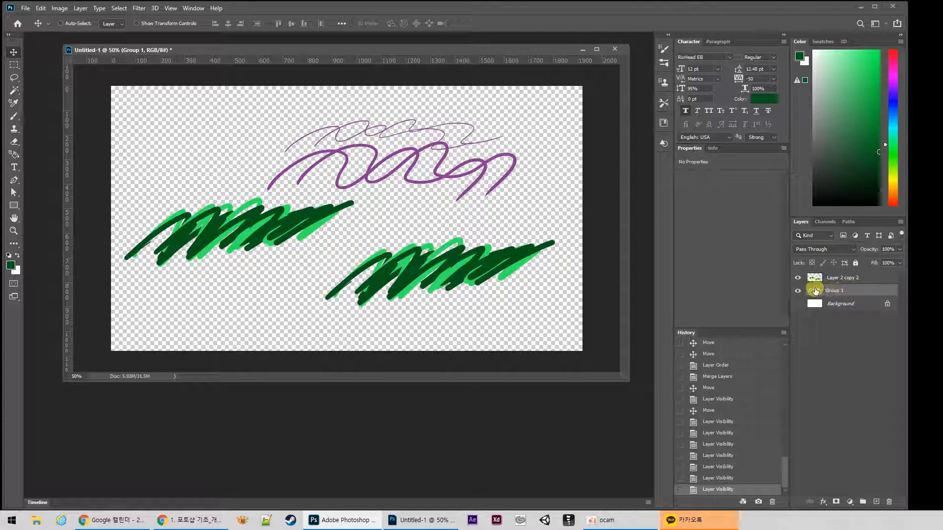
Move the artwork of the merged Layer 2 copy 2 to X 53, Y 367
left_click(846, 275)
left_click(832, 288)
left_click(833, 279)
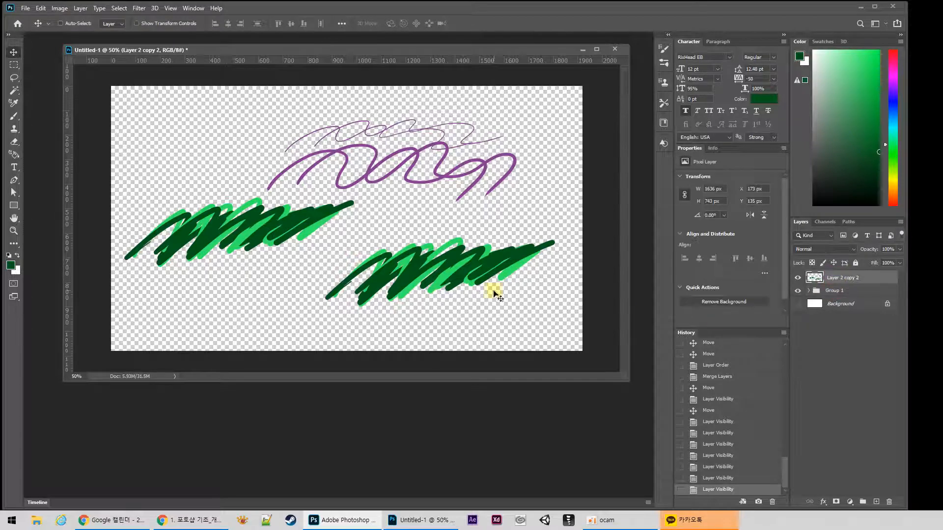
left_click_drag(360, 195, 330, 251)
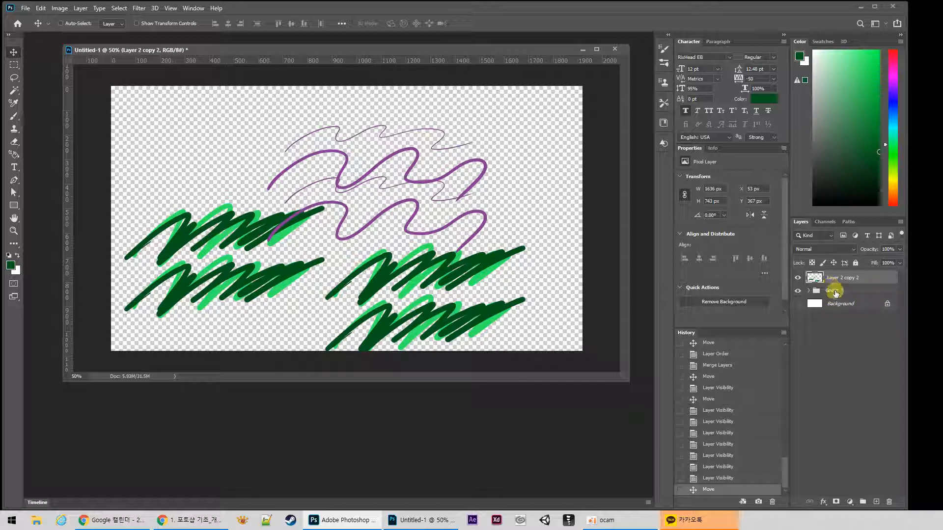
Expand Group 1, select each of its layers in turn to examine the separate contents, and collapse the group
left_click(811, 291)
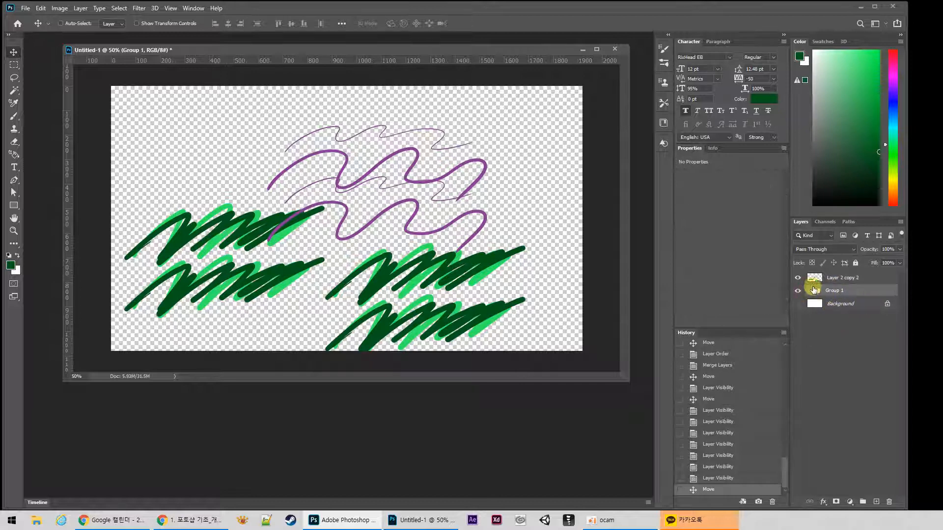
left_click(809, 290)
left_click(836, 304)
left_click(840, 330)
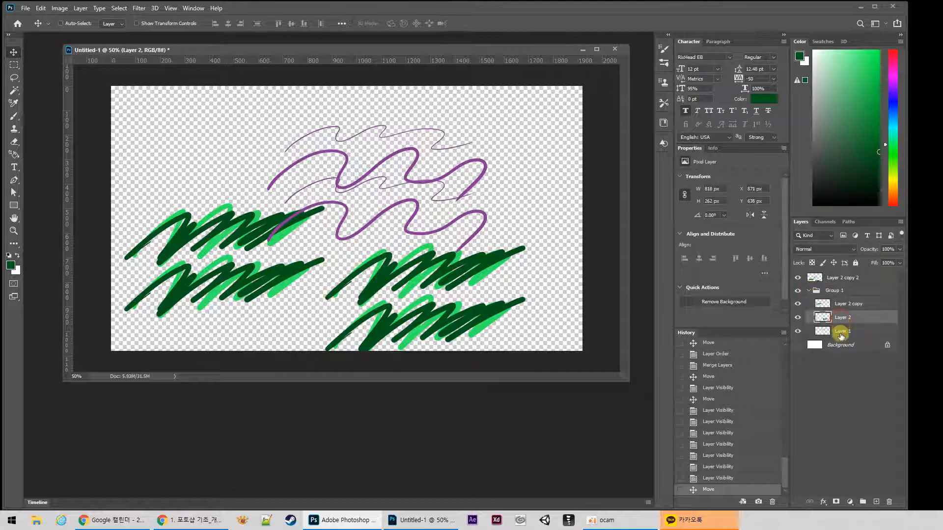
left_click(843, 319)
left_click(842, 305)
left_click(816, 289)
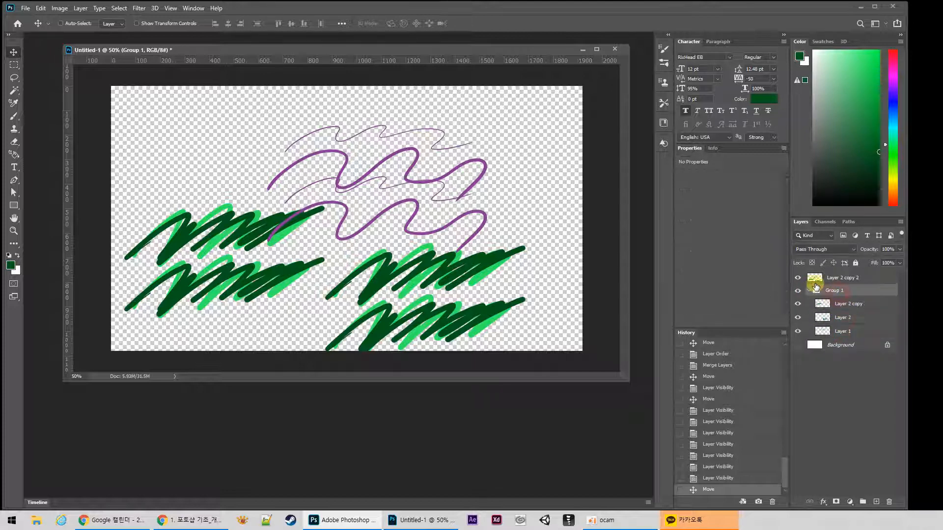
left_click(809, 290)
Delete the merged layer Layer 2 copy 2 and move Group 1's artwork slightly downward
left_click(816, 276)
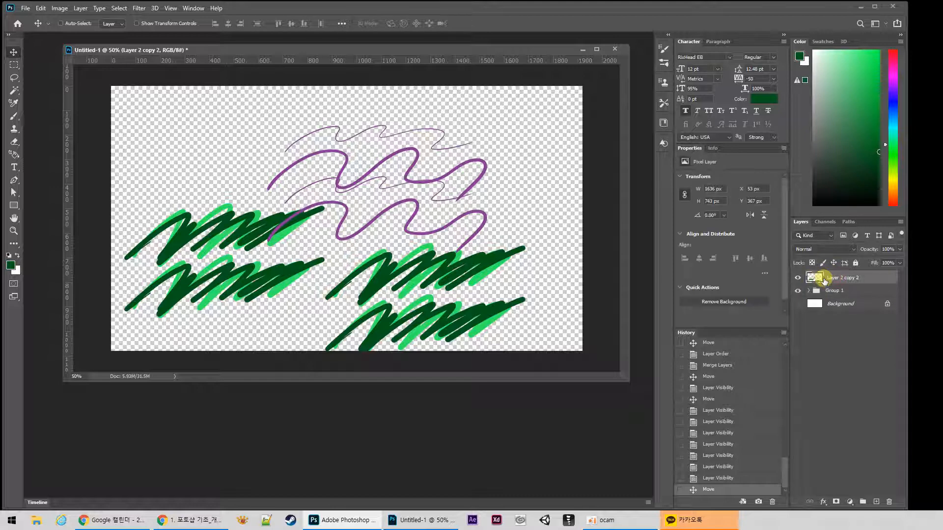
left_click_drag(881, 501, 886, 501)
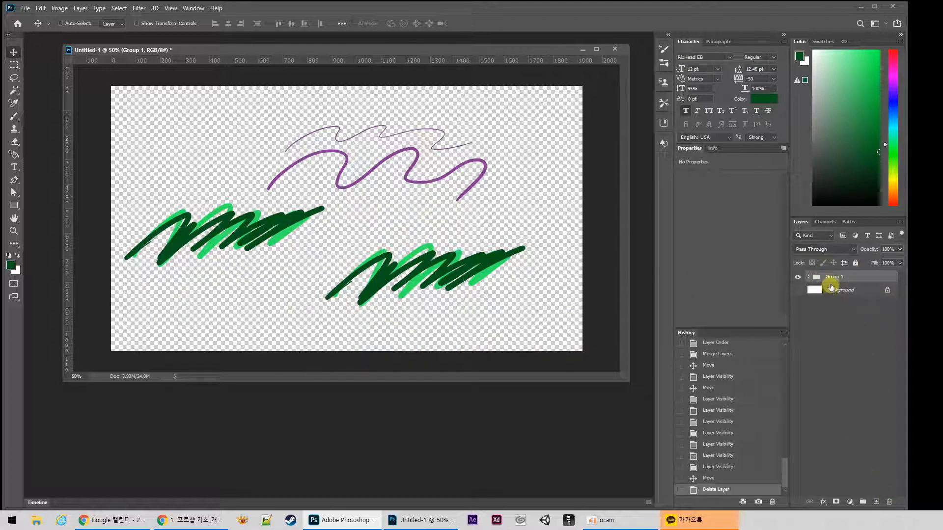
mouse_move(430, 283)
left_mouse_down()
mouse_move(421, 269)
mouse_move(451, 268)
mouse_move(430, 285)
left_mouse_up()
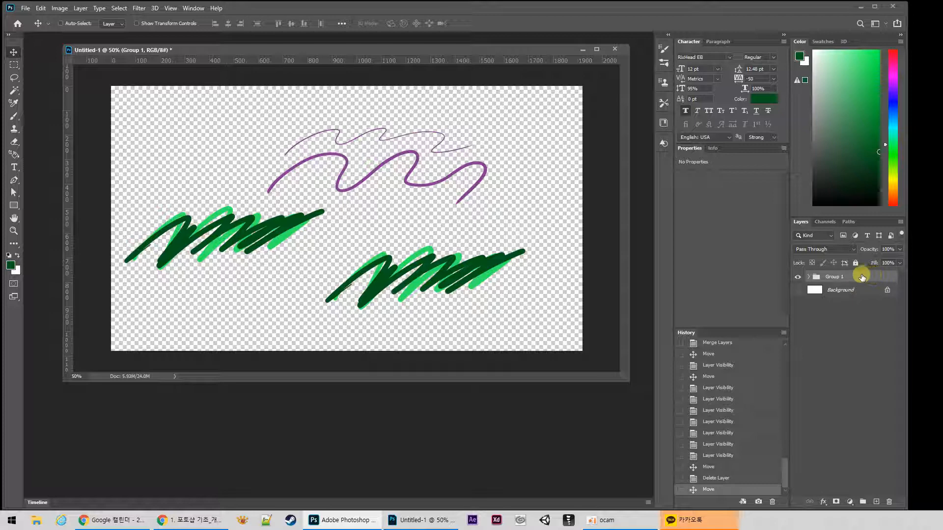
Expand Group 1 and move Layer 2 copy's artwork to X 249, Y 519
left_click(809, 278)
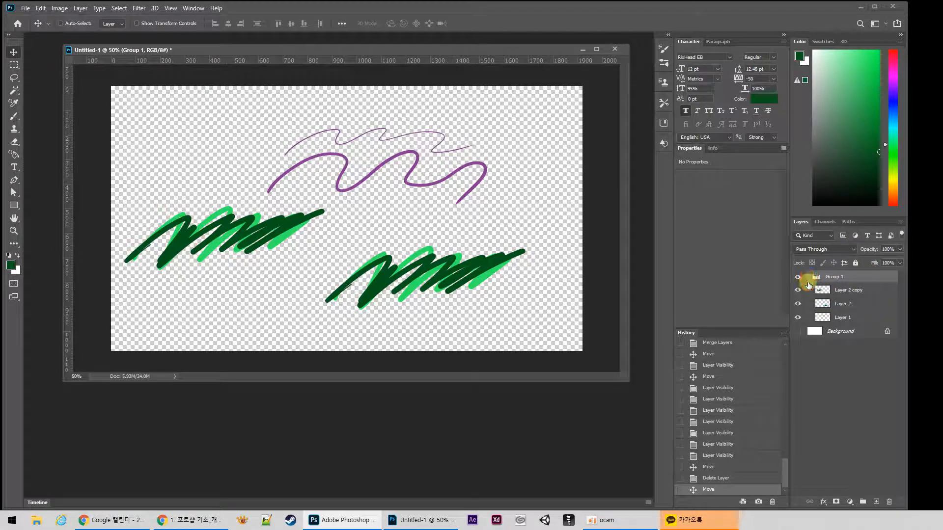
left_click(813, 290)
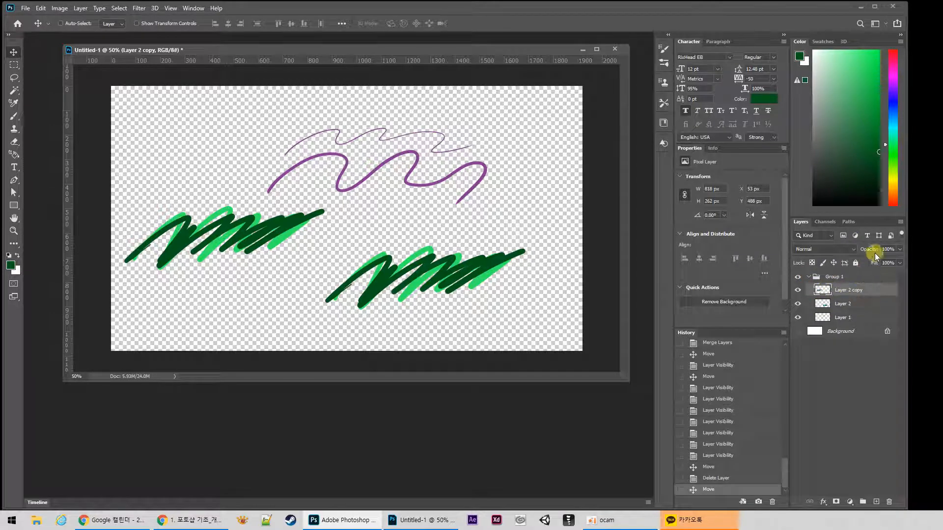
left_click(849, 304)
left_click(848, 319)
left_click(853, 290)
left_click_drag(456, 262, 485, 283)
mouse_move(175, 257)
left_mouse_down()
mouse_move(187, 259)
mouse_move(194, 243)
left_mouse_up()
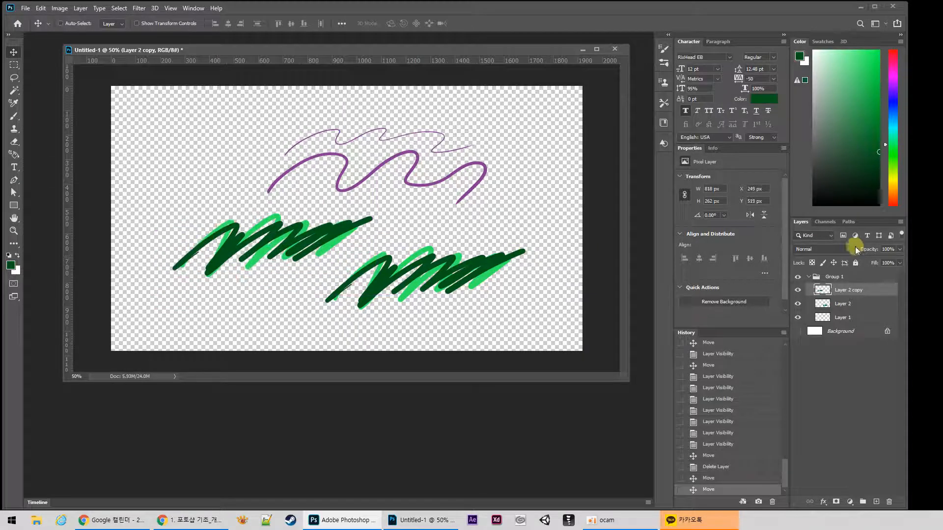
Lower Layer 2 copy's opacity to 55% and move its artwork to X 77, Y 488
left_click(899, 249)
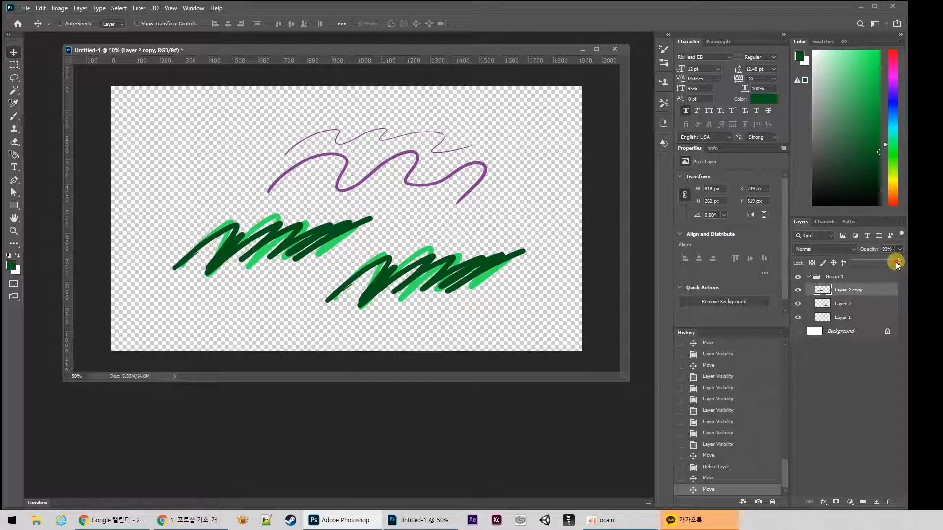
left_click_drag(884, 263, 878, 261)
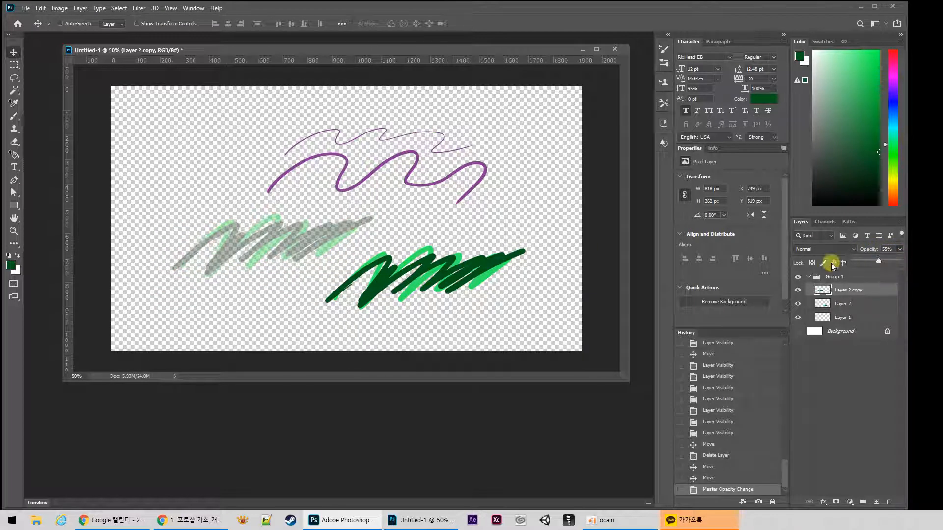
mouse_move(309, 245)
left_mouse_down()
mouse_move(274, 255)
mouse_move(268, 238)
left_mouse_up()
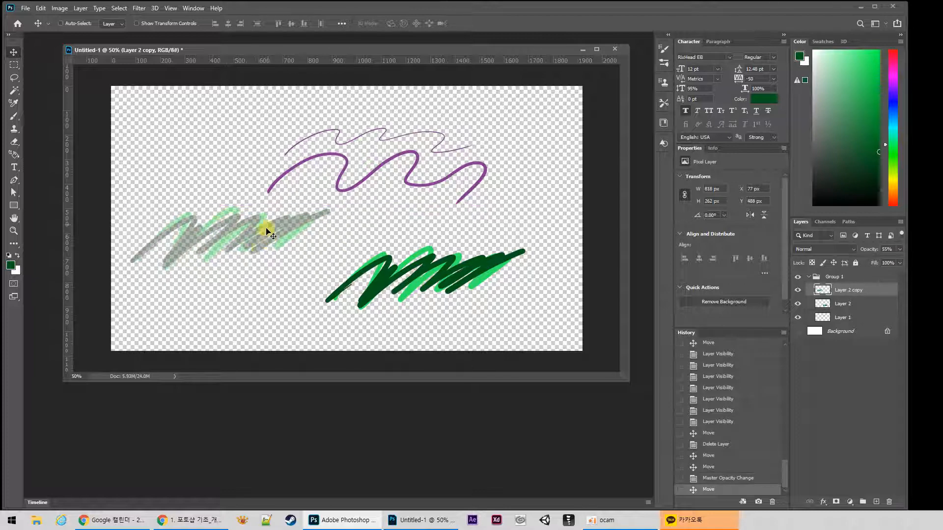
Examine the semi-transparent strokes of Layer 2 copy up close and set the layer's opacity back to 100%
key("z")
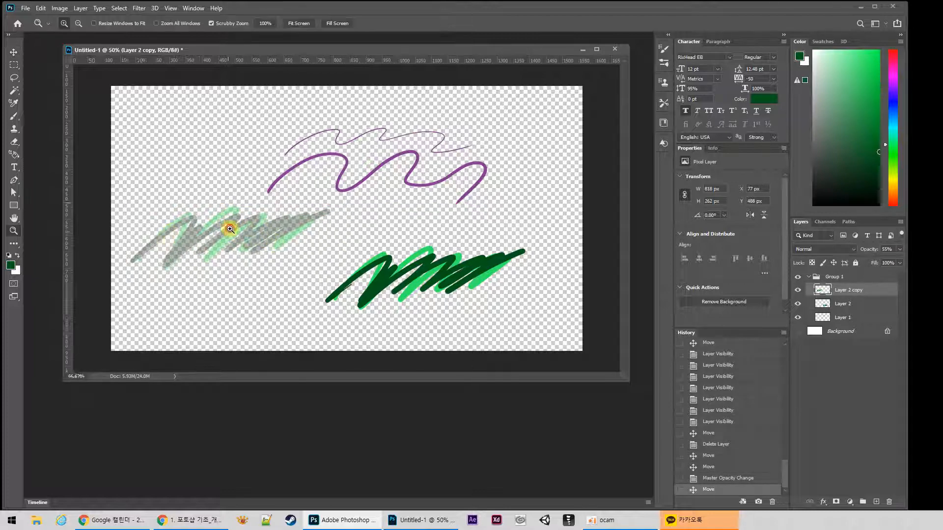
left_click(203, 231)
left_click(198, 233)
left_click_drag(204, 234, 304, 244)
key("v")
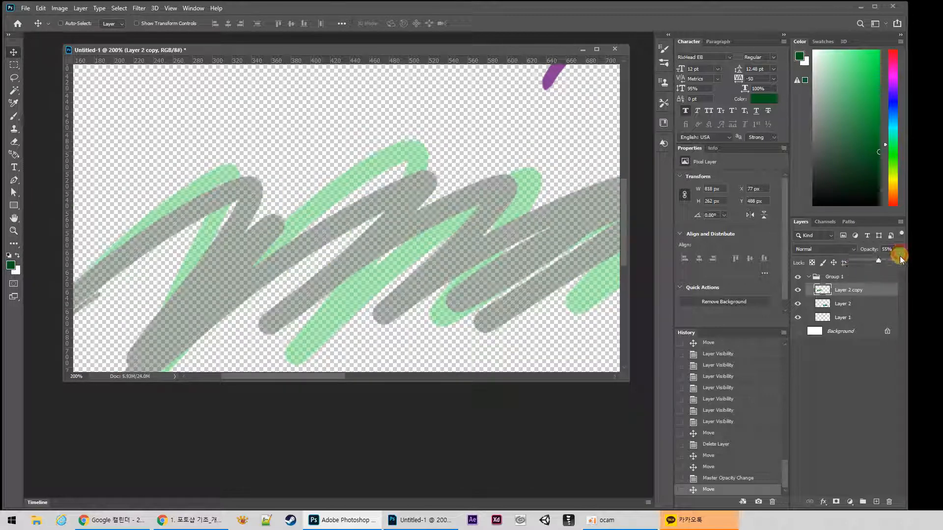
mouse_move(871, 259)
left_mouse_down()
mouse_move(851, 263)
mouse_move(912, 259)
left_mouse_up()
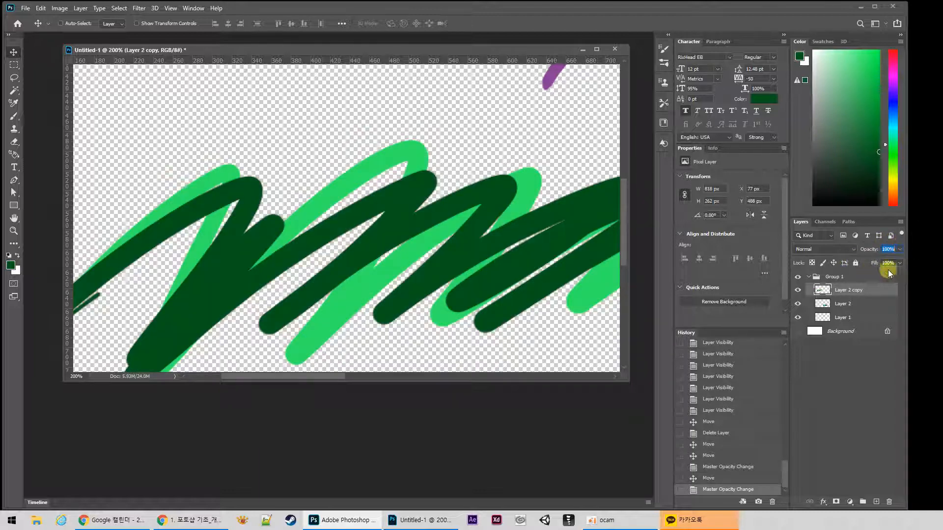
Lower the Fill of Layer 2 copy temporarily and return it to 100%
left_click(899, 264)
left_click_drag(888, 275, 886, 275)
mouse_move(876, 277)
left_mouse_down()
mouse_move(853, 278)
mouse_move(898, 275)
left_mouse_up()
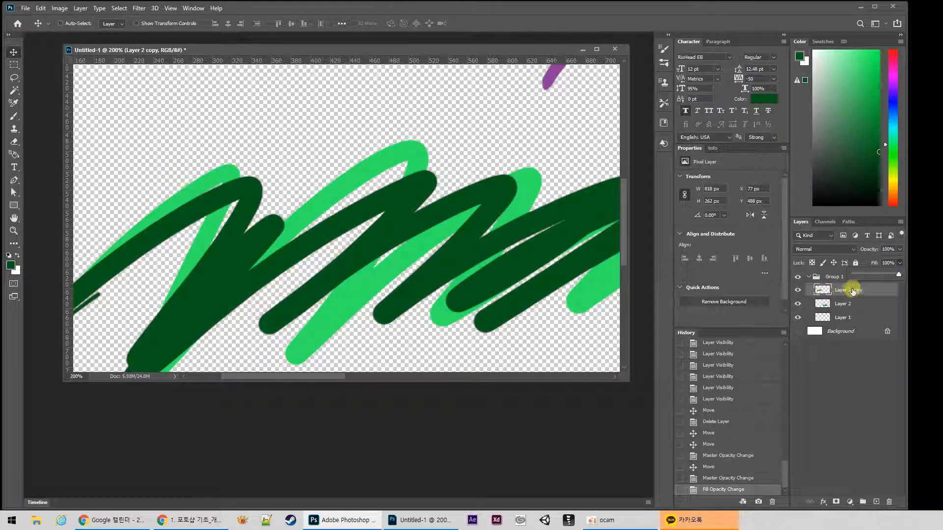
left_click(815, 293)
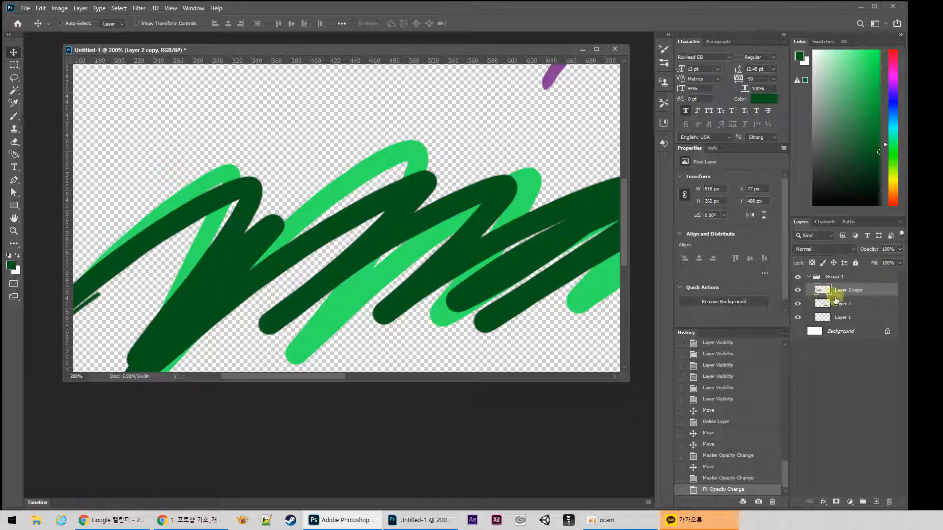
Compare the opacity options of the Brush and Eraser tools, ending with the Brush tool active
left_click(13, 116)
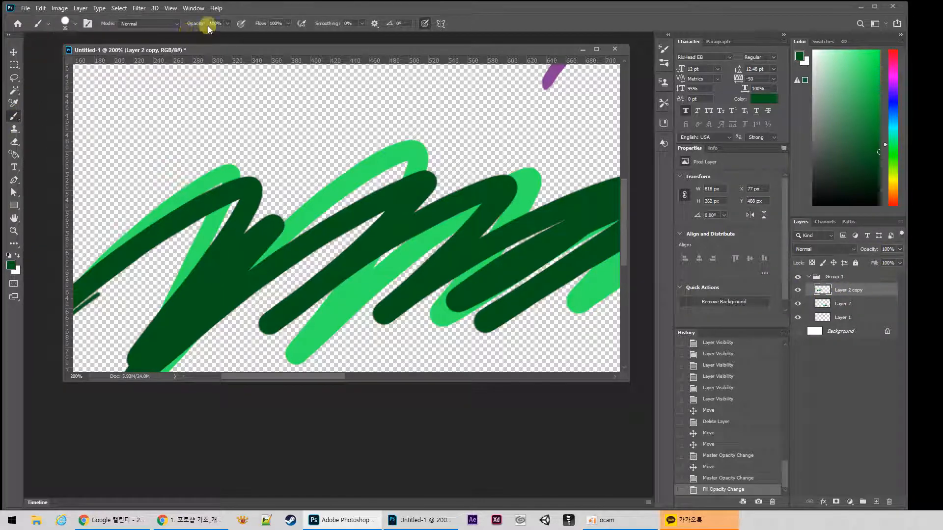
left_click(14, 142)
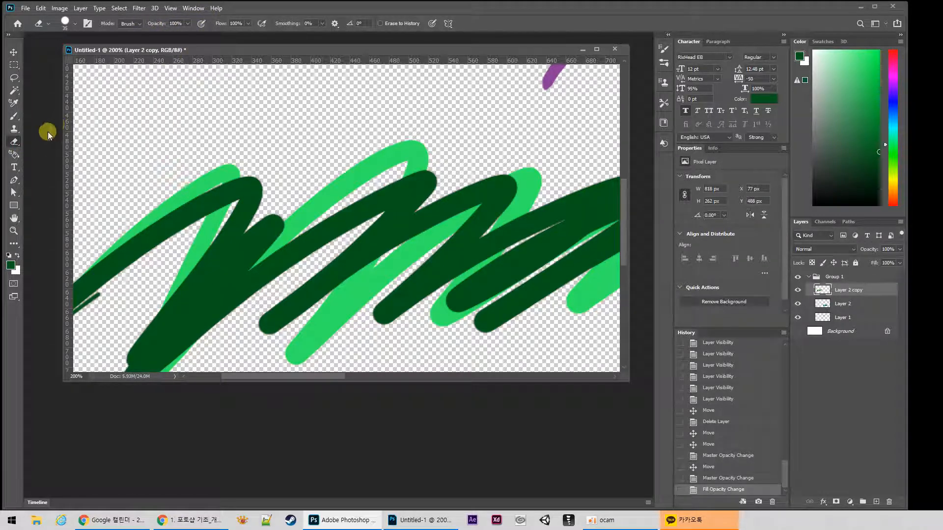
left_click(12, 117)
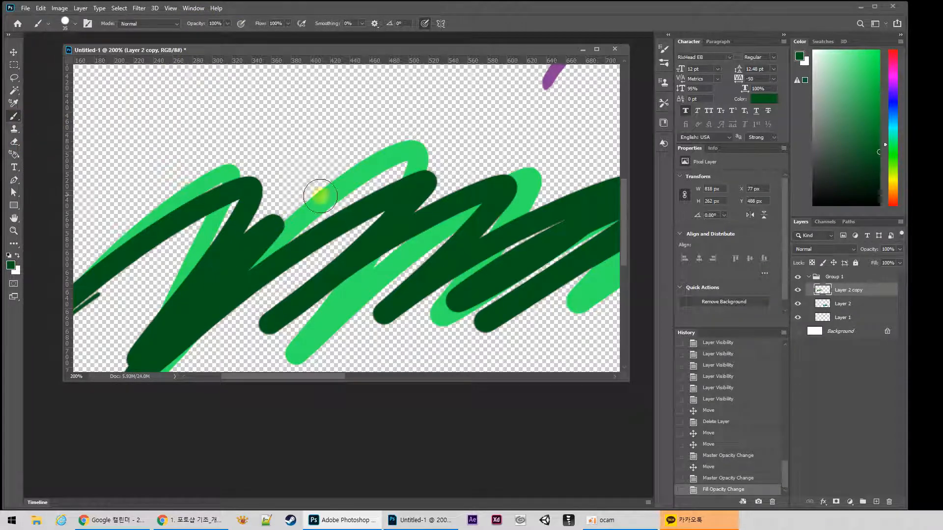
With the Move tool active, look through the blending modes for Layer 2 copy and keep it at Normal
key("z")
left_click(342, 180, "alt")
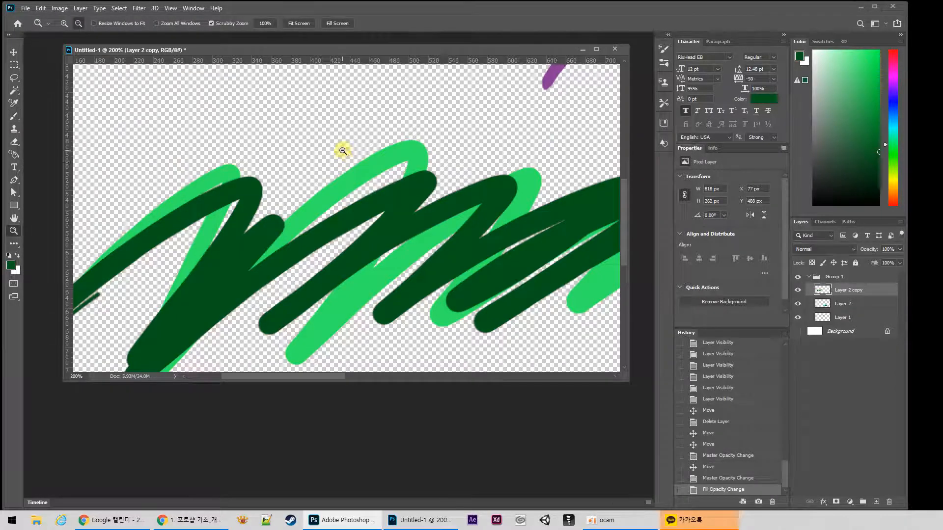
left_click(375, 180, "alt")
key("v")
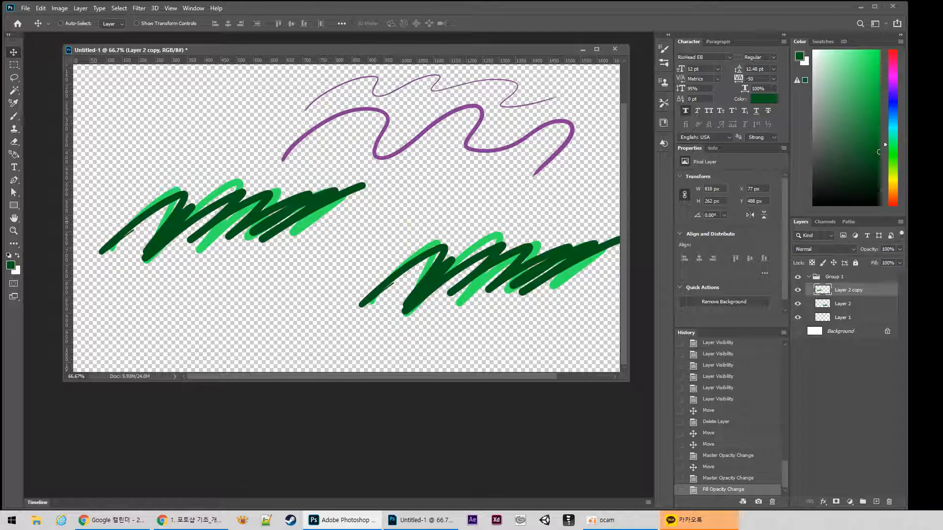
left_click(810, 277)
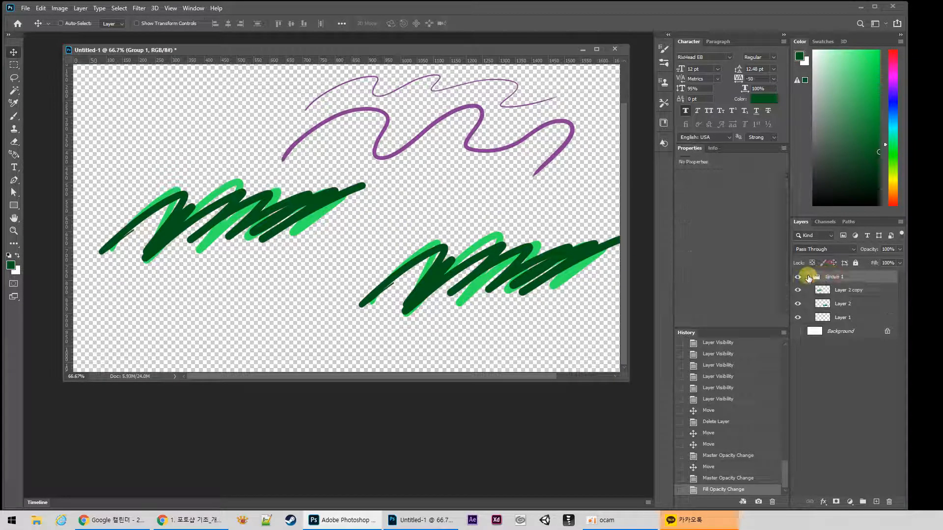
left_click(827, 290)
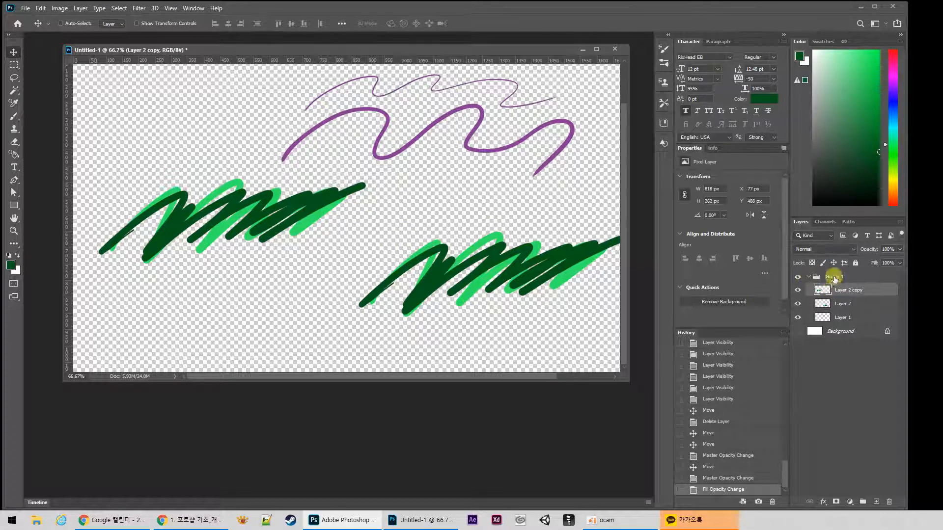
left_click(852, 250)
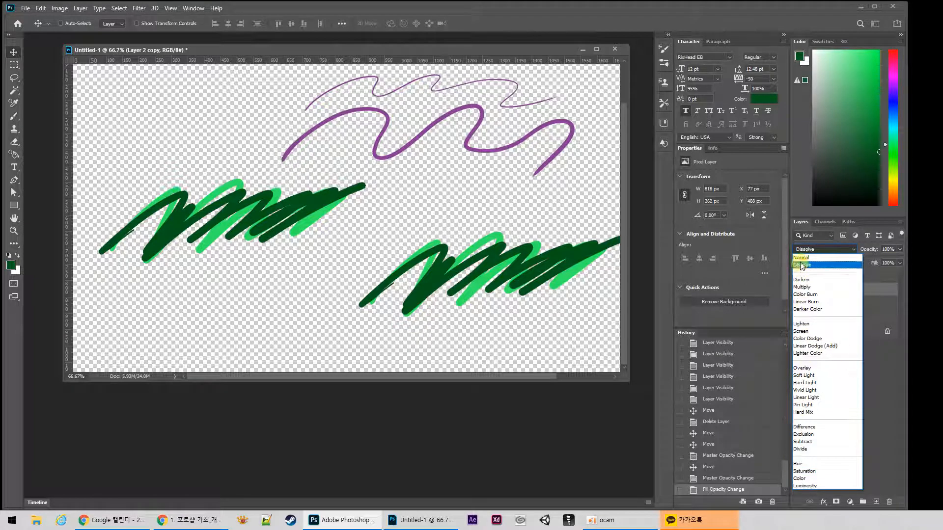
left_click(801, 262)
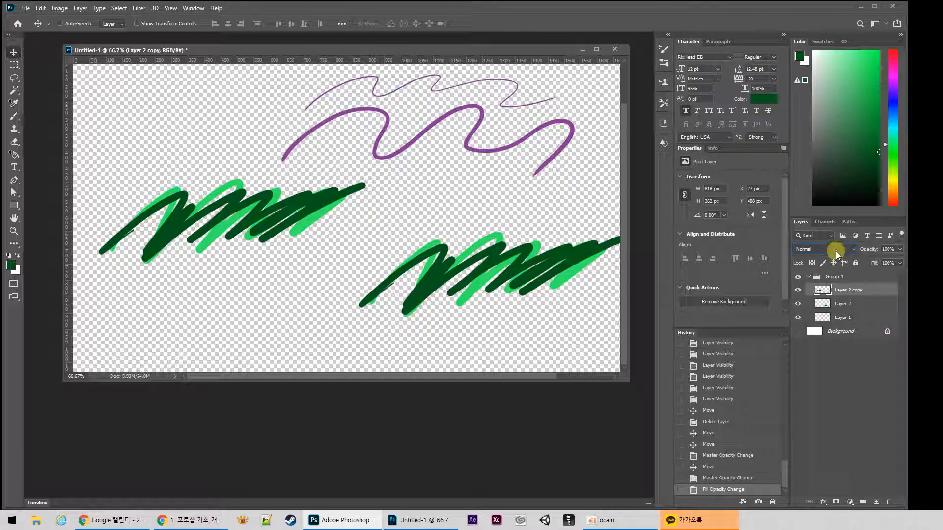
Set Layer 2's blending mode to Overlay
left_click(834, 305)
left_click(830, 292)
left_click(834, 307)
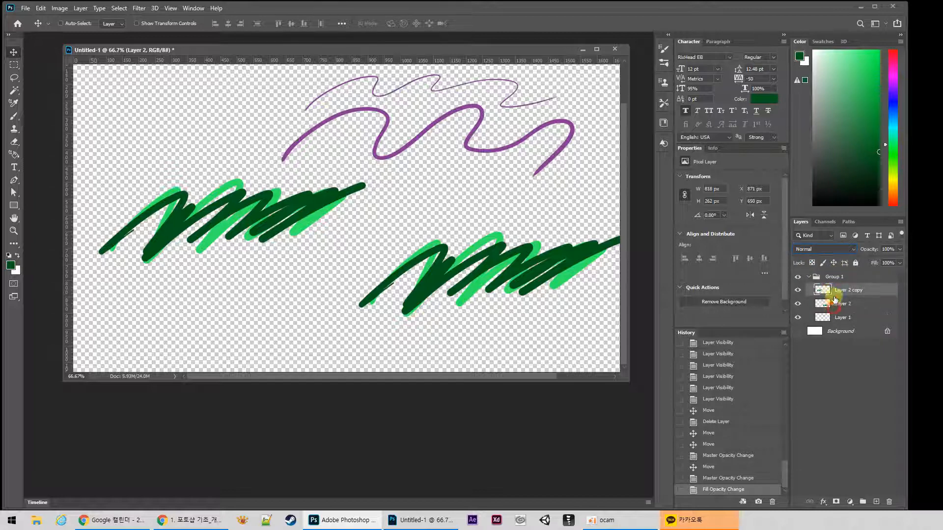
left_click(829, 249)
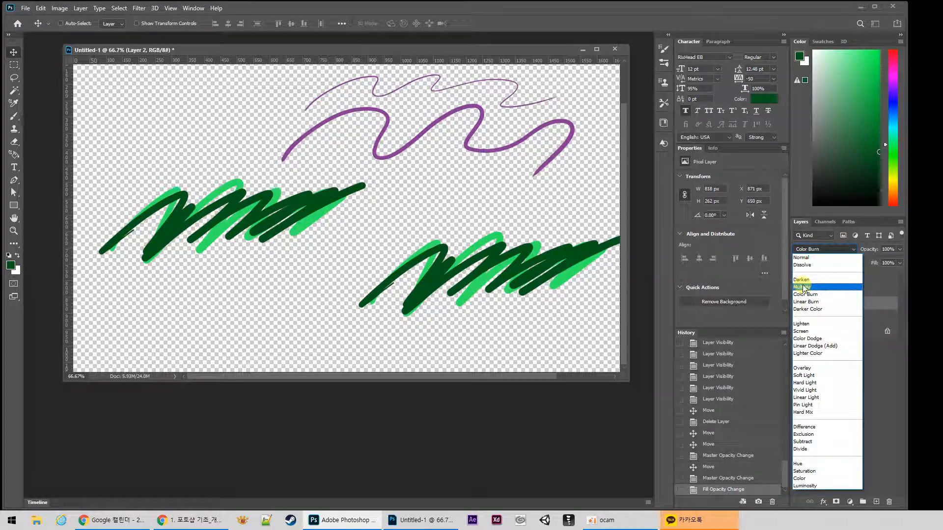
left_click(806, 368)
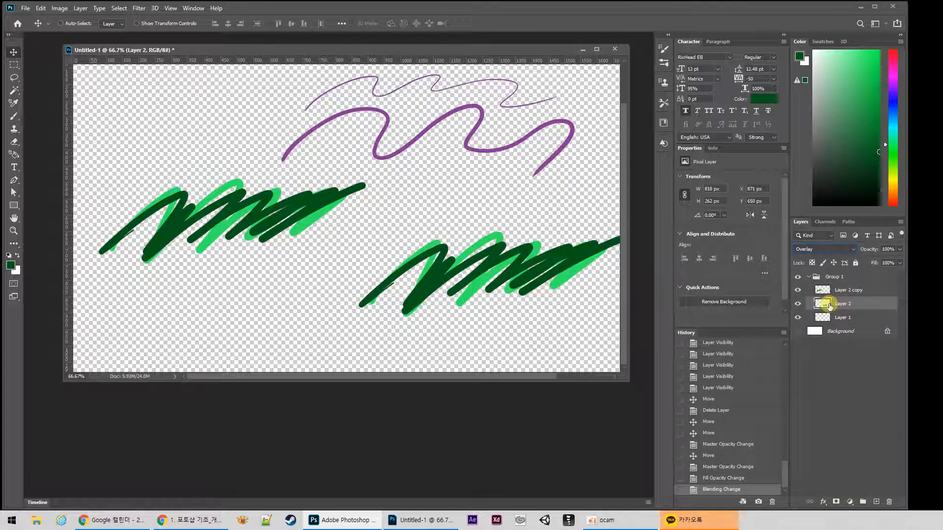
Set Layer 2's blending mode to Normal and make Layer 2 copy the active layer
left_click(830, 249)
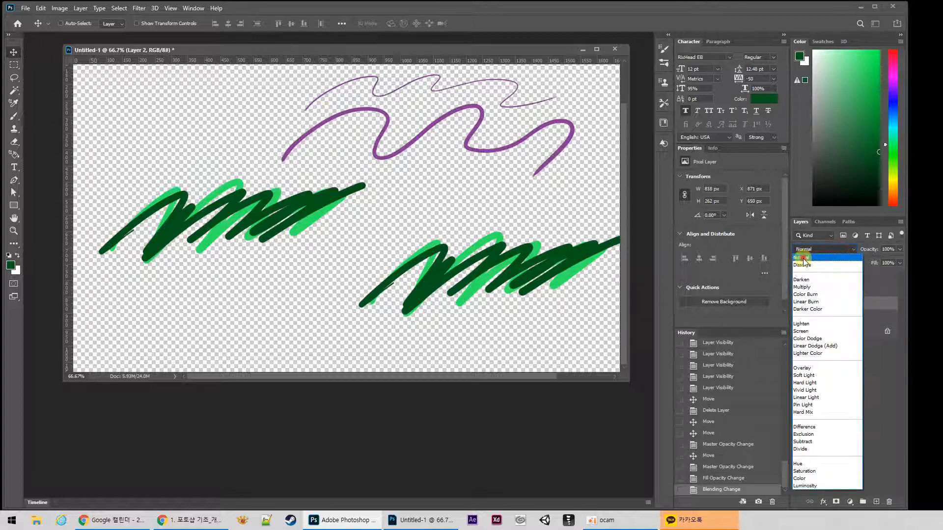
left_click(816, 248)
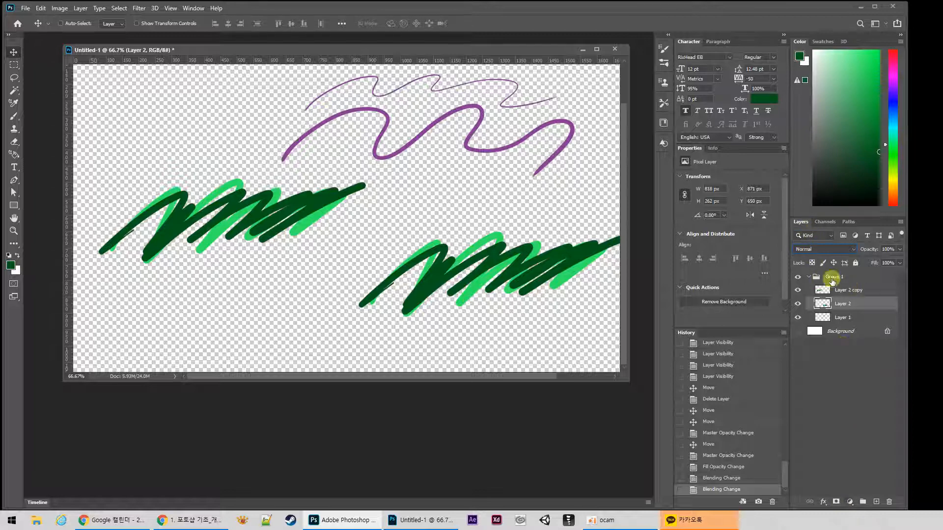
left_click(841, 318)
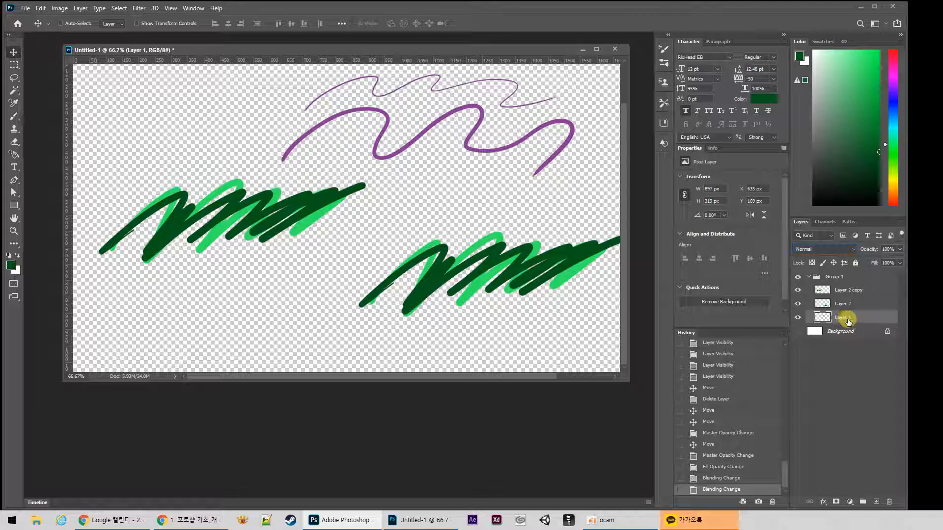
left_click(849, 289)
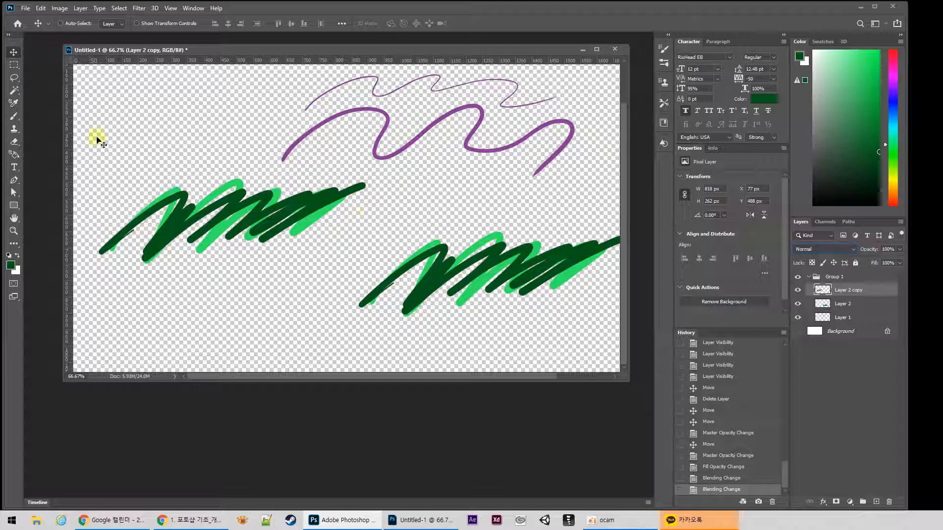
Select an area about 524 x 488 px over the scribble of Layer 2 copy with the Rectangular Marquee tool
left_click(15, 66)
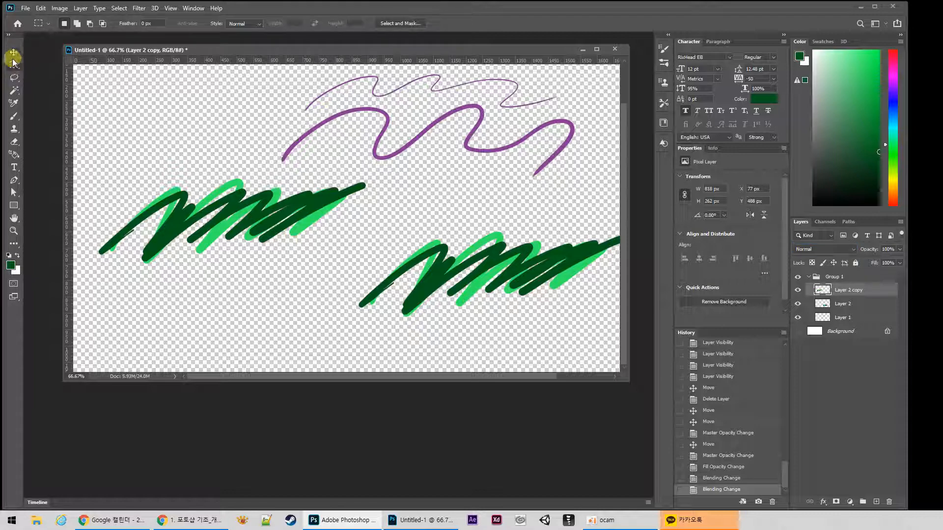
left_click(13, 79)
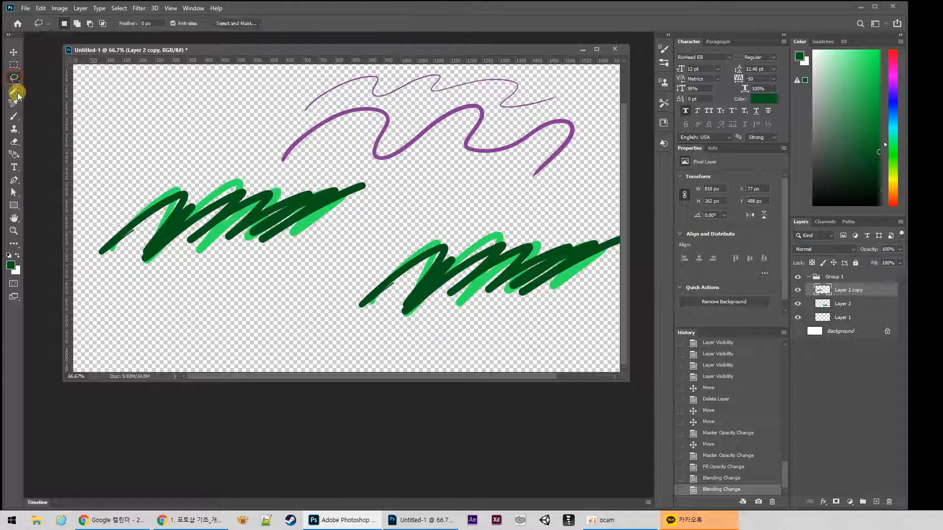
left_click(14, 65)
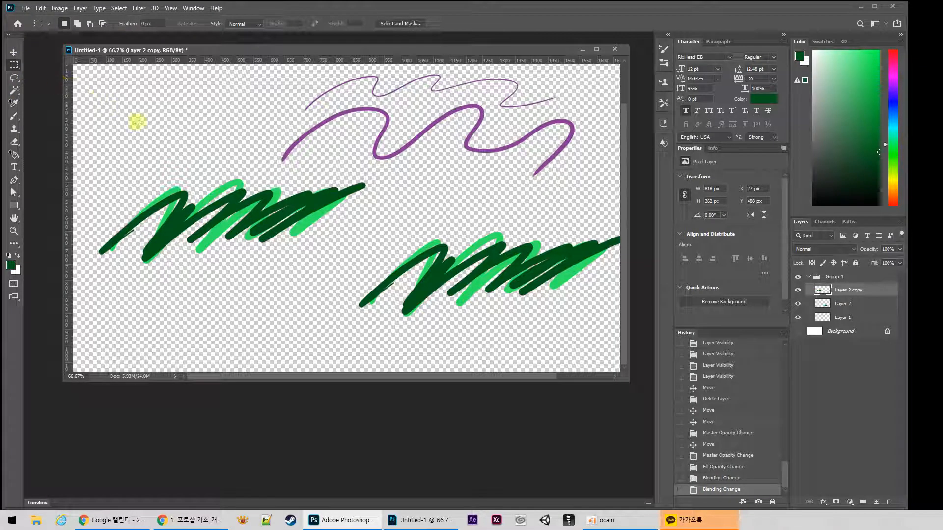
left_click_drag(180, 106, 350, 265)
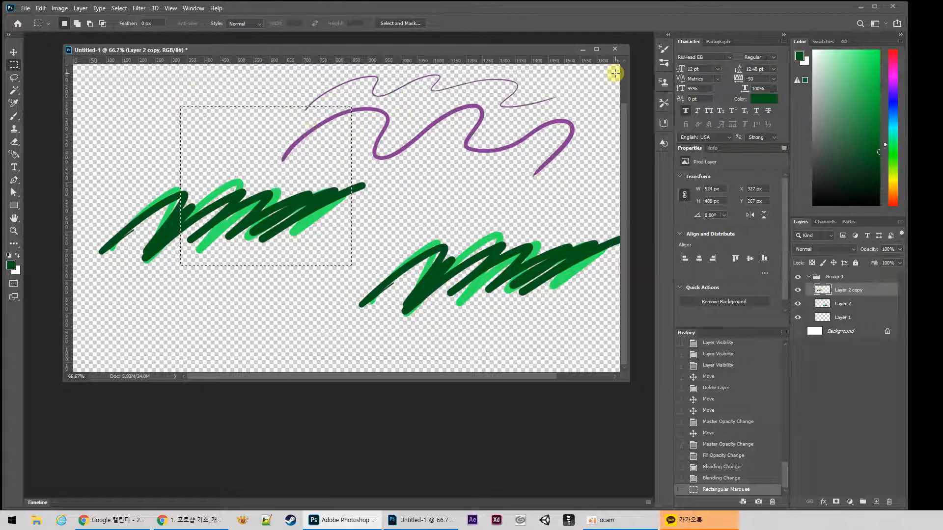
Fill the rectangular selection with dark green brush strokes, then deselect and brush a loose looping stroke below it
key("b")
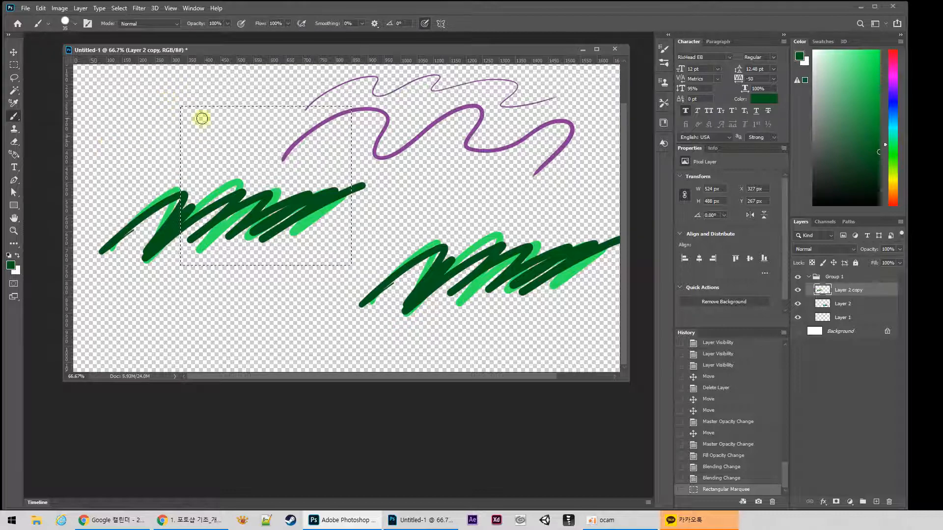
mouse_move(152, 166)
left_mouse_down()
mouse_move(284, 99)
mouse_move(216, 143)
mouse_move(349, 94)
mouse_move(167, 201)
mouse_move(355, 121)
mouse_move(145, 270)
mouse_move(385, 143)
mouse_move(237, 239)
left_mouse_up()
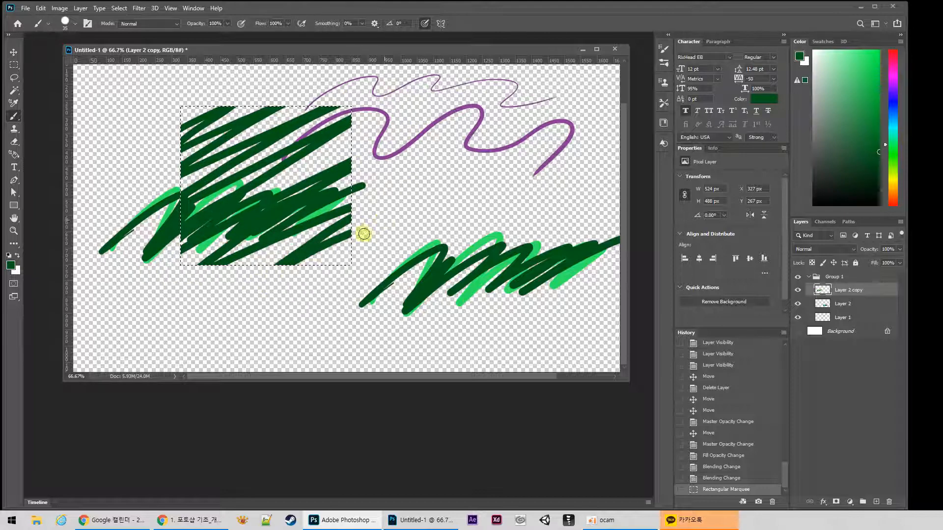
left_click_drag(394, 229, 377, 216)
left_click(413, 172)
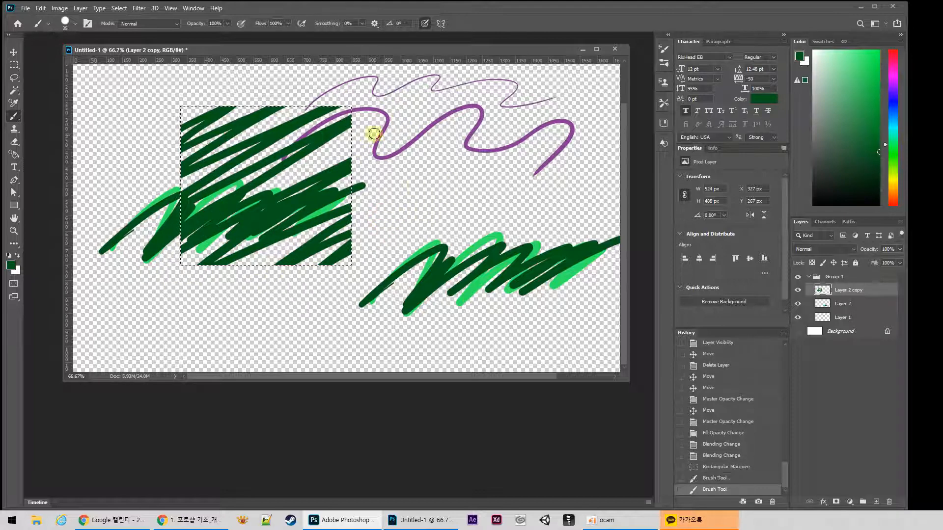
left_click_drag(404, 223, 382, 241)
mouse_move(266, 244)
left_mouse_down()
mouse_move(279, 279)
mouse_move(258, 222)
mouse_move(292, 201)
mouse_move(289, 124)
mouse_move(262, 105)
mouse_move(185, 109)
left_mouse_up()
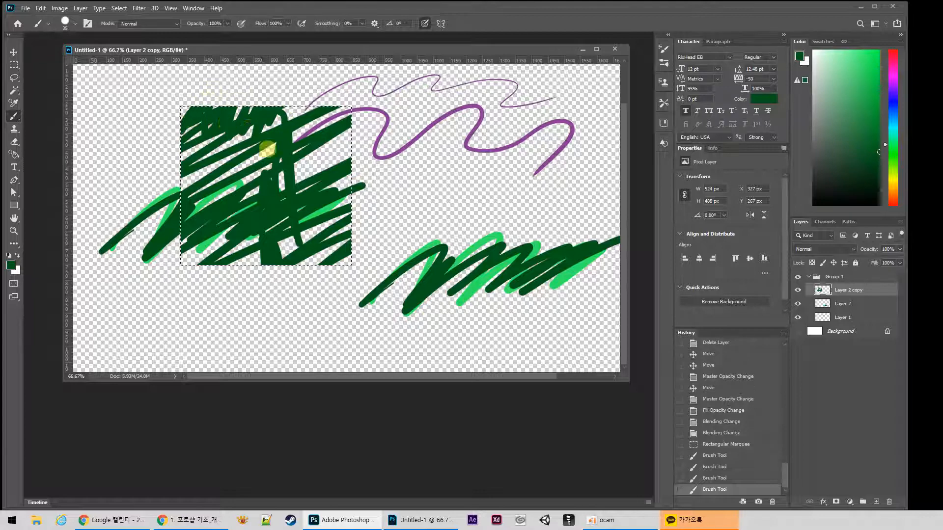
key("ctrl+d")
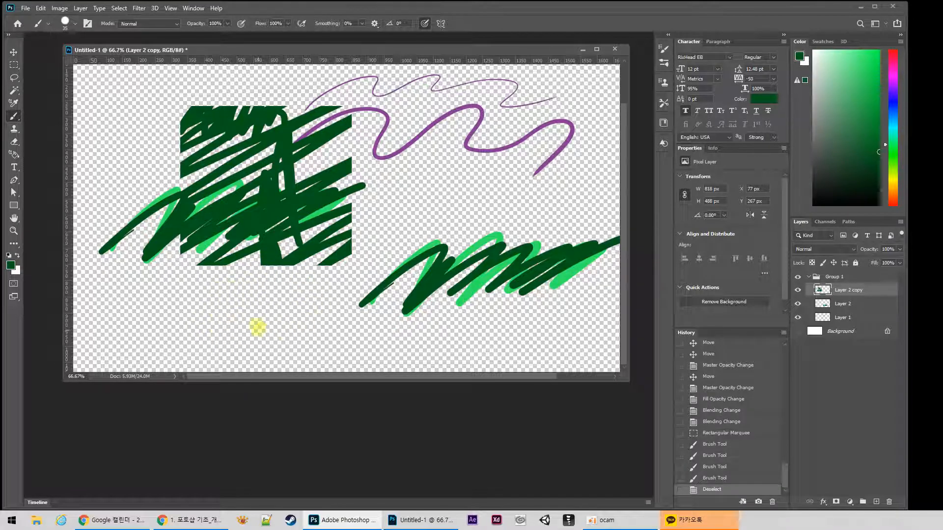
mouse_move(417, 225)
left_mouse_down()
mouse_move(392, 238)
mouse_move(324, 320)
mouse_move(143, 316)
mouse_move(251, 328)
mouse_move(261, 237)
left_mouse_up()
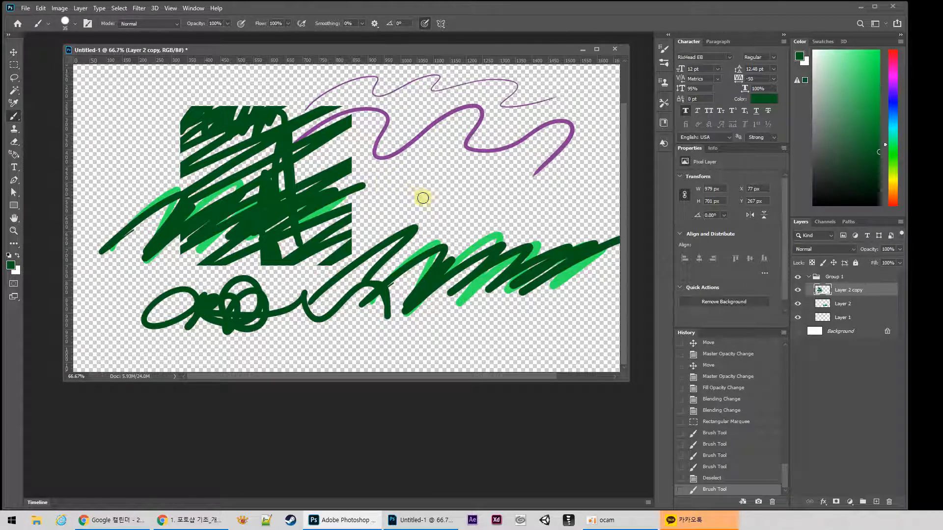
Marquee-select an area about 601 x 261 px above Layer 2's scribble, brush dark green strokes inside it and deselect
key("m")
left_click_drag(372, 170, 567, 254)
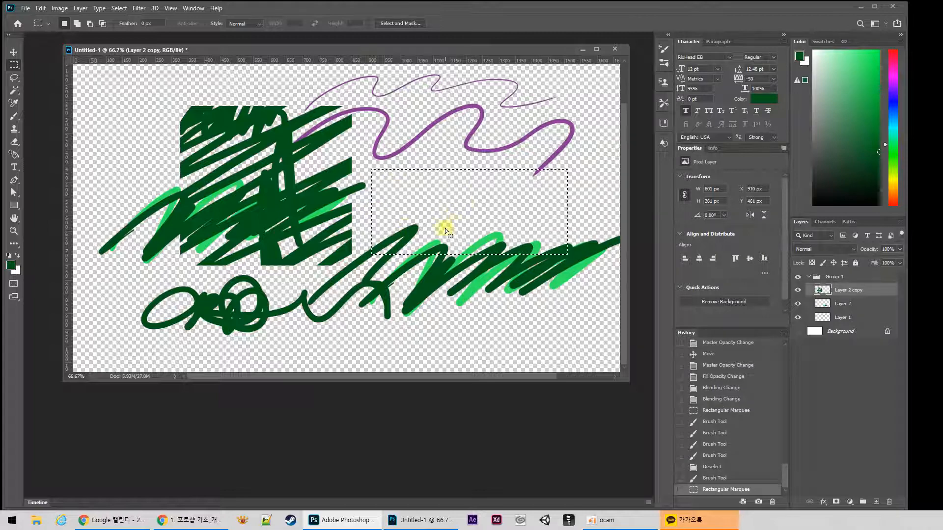
key("b")
mouse_move(396, 166)
left_mouse_down()
mouse_move(425, 178)
mouse_move(379, 246)
mouse_move(480, 200)
mouse_move(533, 269)
mouse_move(511, 195)
left_mouse_up()
key("ctrl+d")
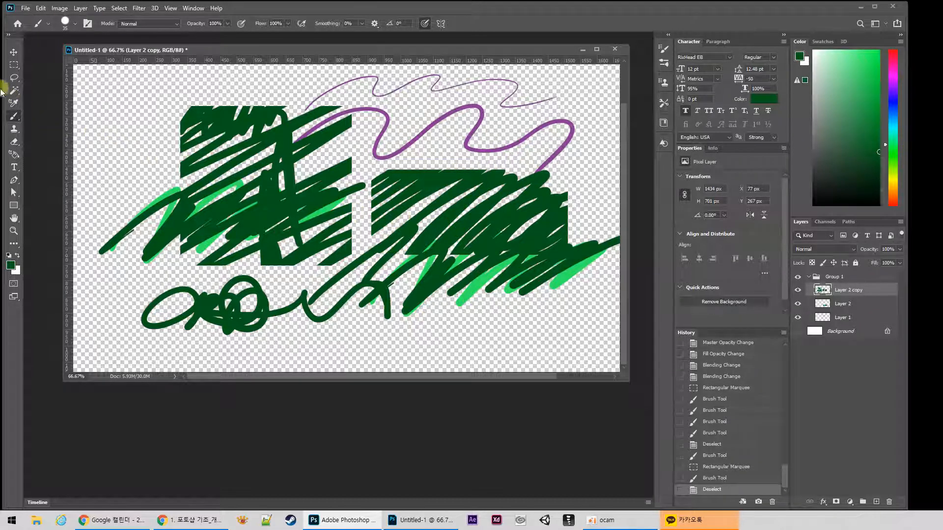
Delete Layer 2 copy from Group 1
key("z")
left_click(405, 197, "alt")
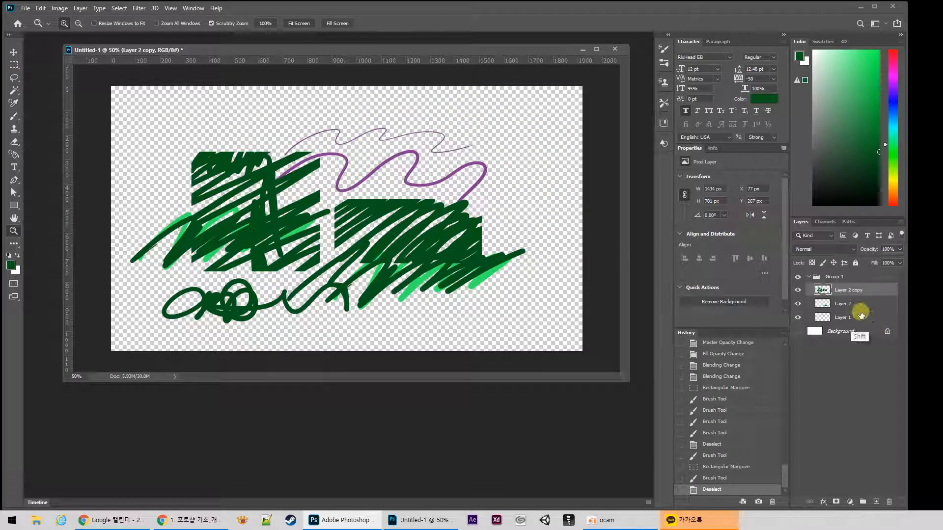
left_click(889, 501)
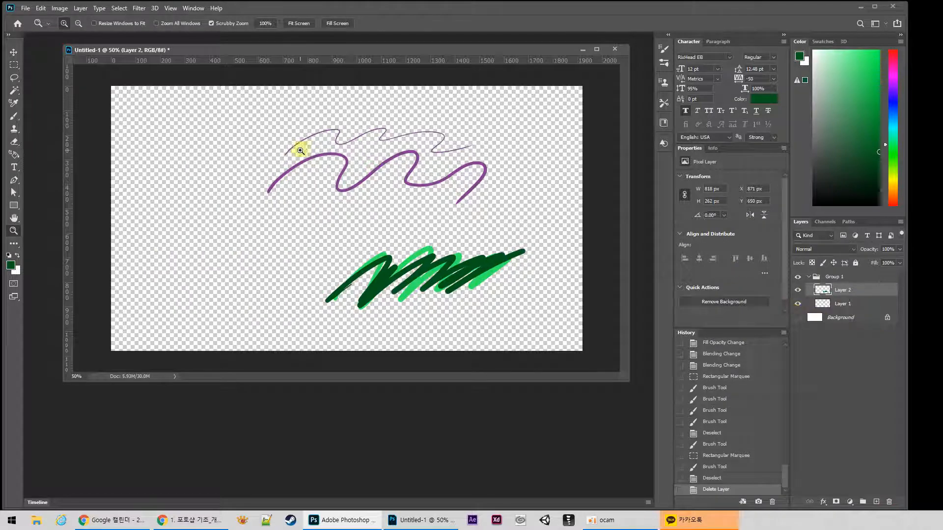
Switch to the Elliptical Marquee tool for working on an empty part of the canvas on Layer 2
left_click(238, 181)
left_click(260, 178)
left_click_drag(227, 151, 412, 199)
left_click_drag(345, 161, 392, 250)
left_click(244, 140)
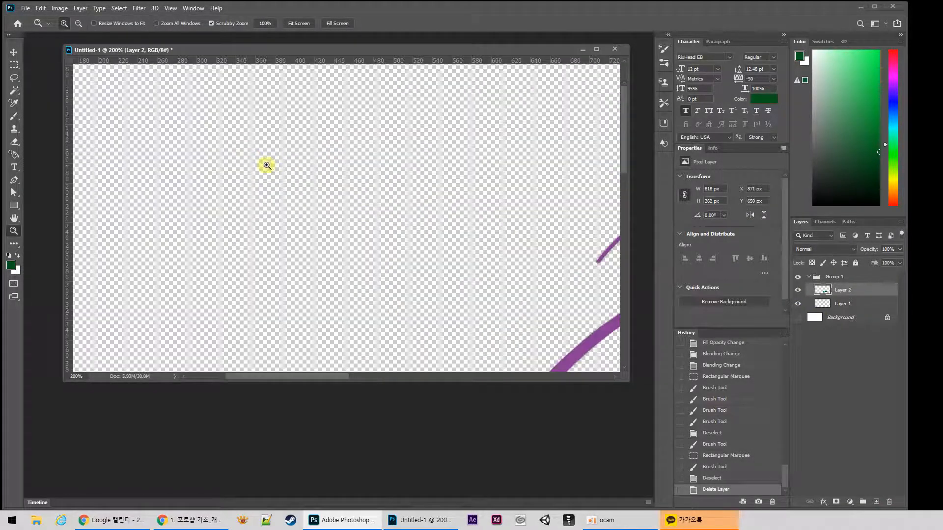
mouse_move(249, 145)
left_mouse_down()
mouse_move(412, 202)
mouse_move(465, 200)
left_mouse_up()
left_click_drag(381, 221, 542, 181)
left_click_drag(257, 220, 309, 205)
key("m")
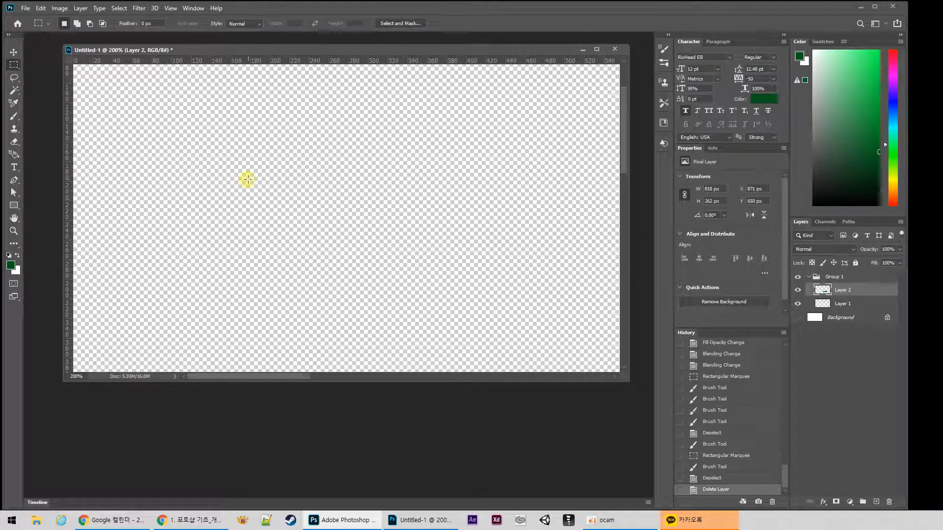
left_click_drag(13, 66, 49, 75)
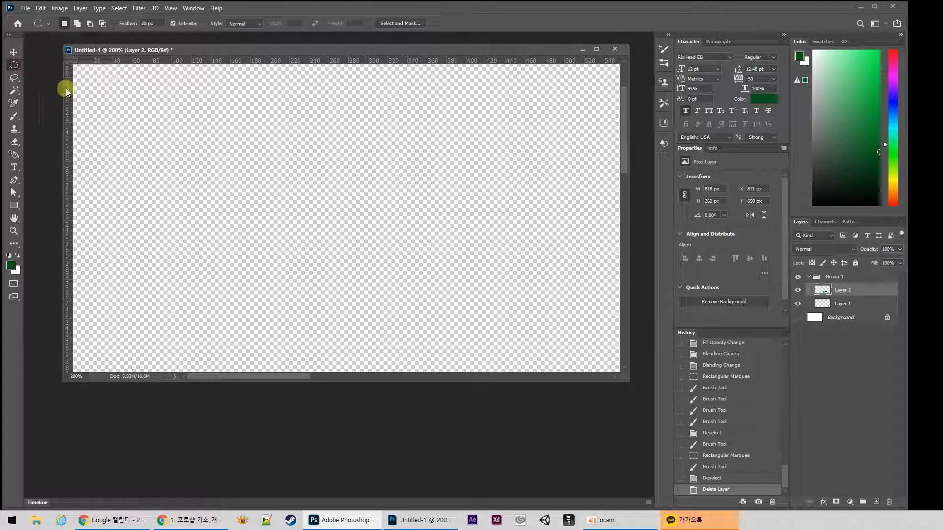
Set Feather to 0 px, turn Anti-alias off, and fill a circular selection about 181 px wide with the dark green foreground color
left_click(147, 23)
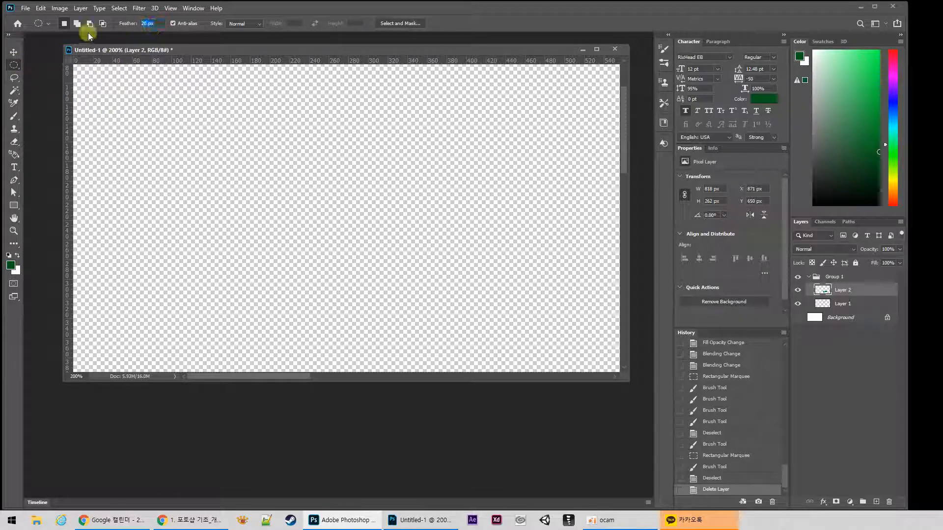
key("Return")
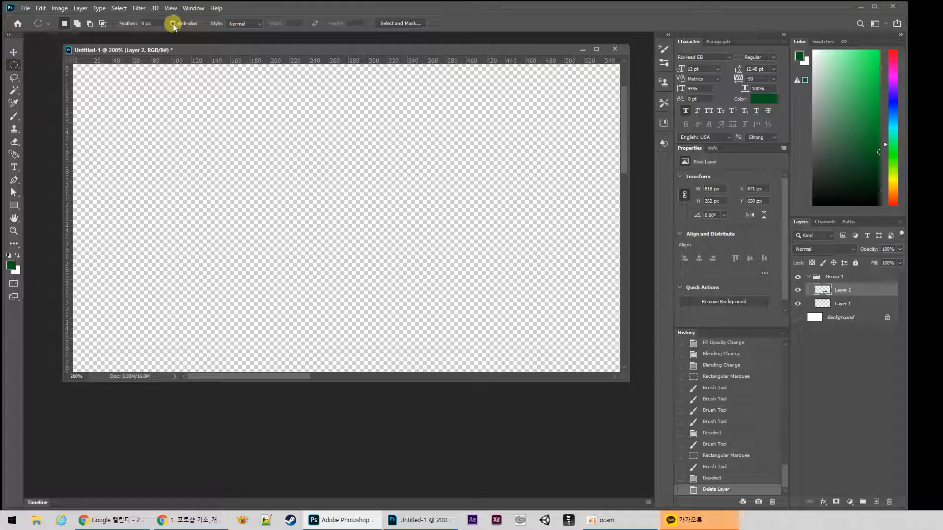
left_click_drag(133, 115, 396, 292)
key("alt+Delete")
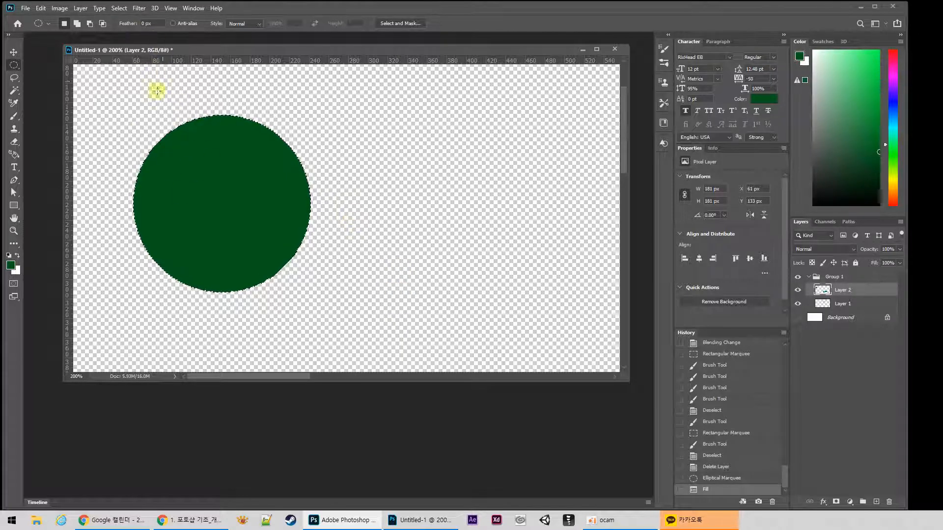
Deselect, turn Anti-alias on, and fill a second circle about 177 px wide beside the first with dark green, clearing its selection
left_click(173, 23)
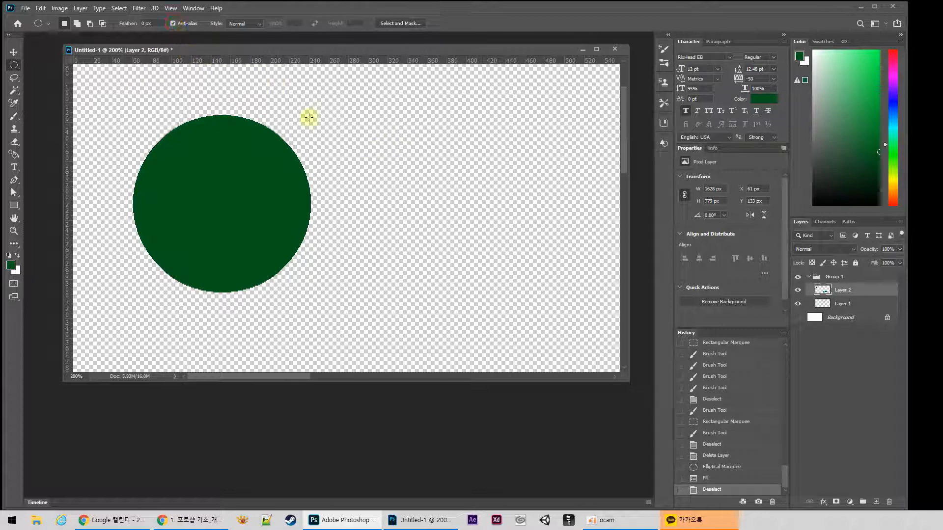
left_click_drag(344, 125, 565, 300)
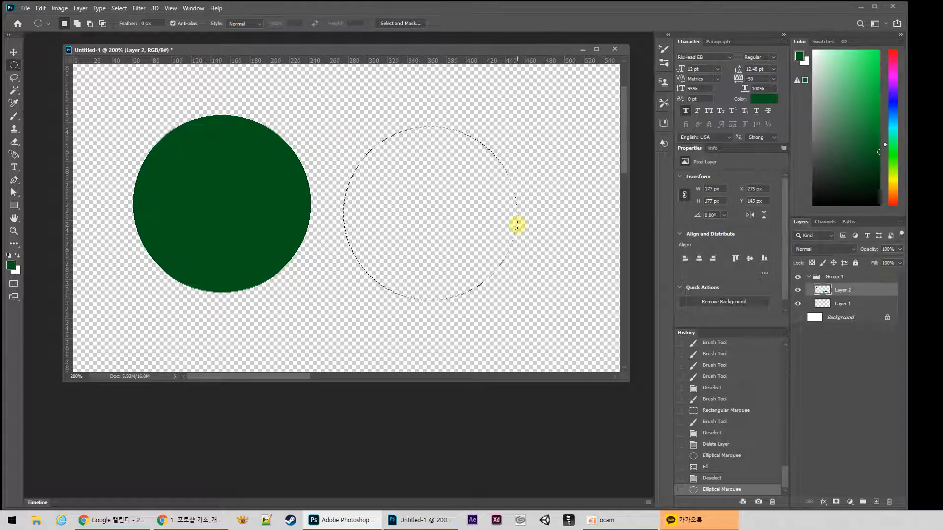
key("alt+BackSpace")
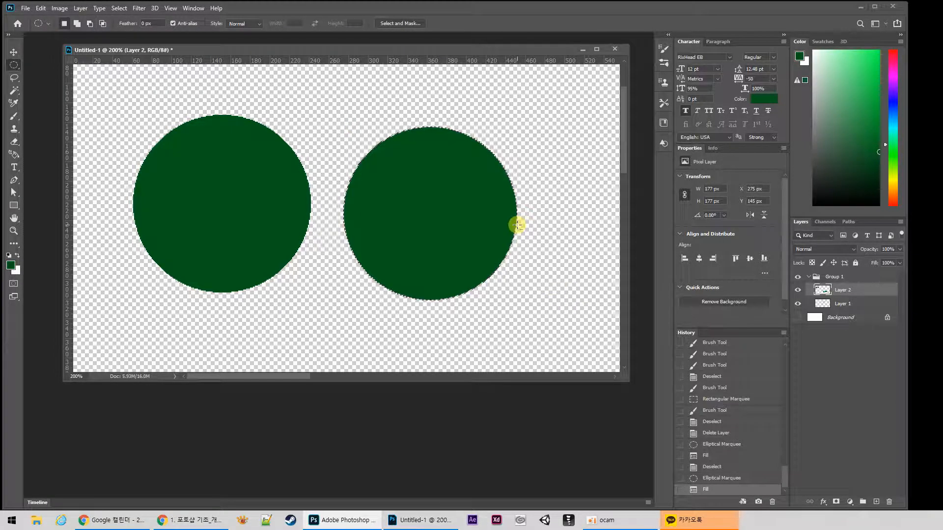
key("ctrl+d")
Examine the facing edges of the two green circles at up to 1200% to compare them without and with anti-aliasing
key("z")
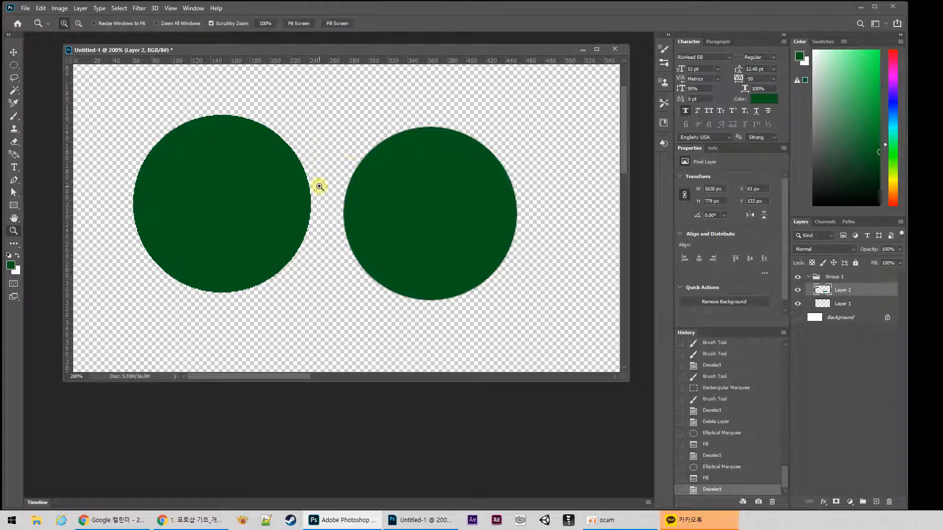
left_click(320, 186)
left_click(326, 174)
left_click_drag(315, 151, 357, 210)
left_click(364, 206)
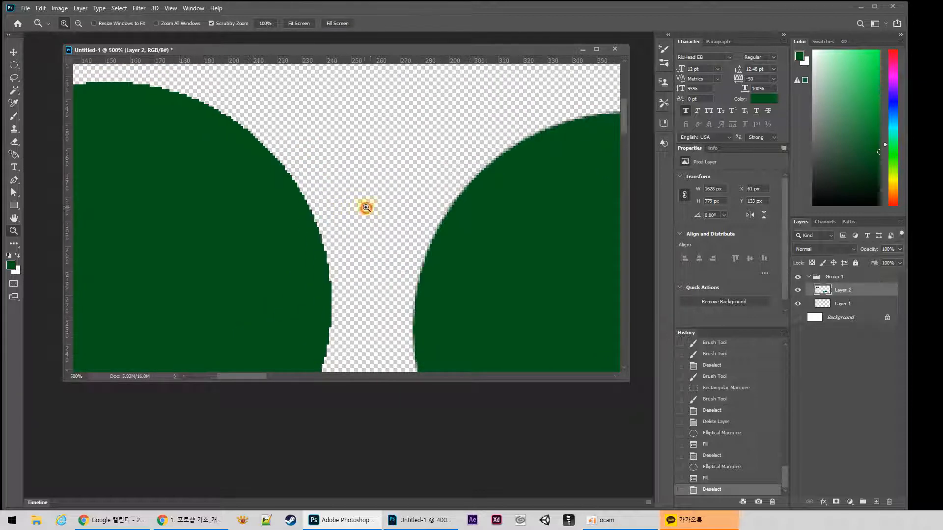
left_click(372, 212)
left_click(168, 8)
left_click(326, 48)
left_click(340, 177)
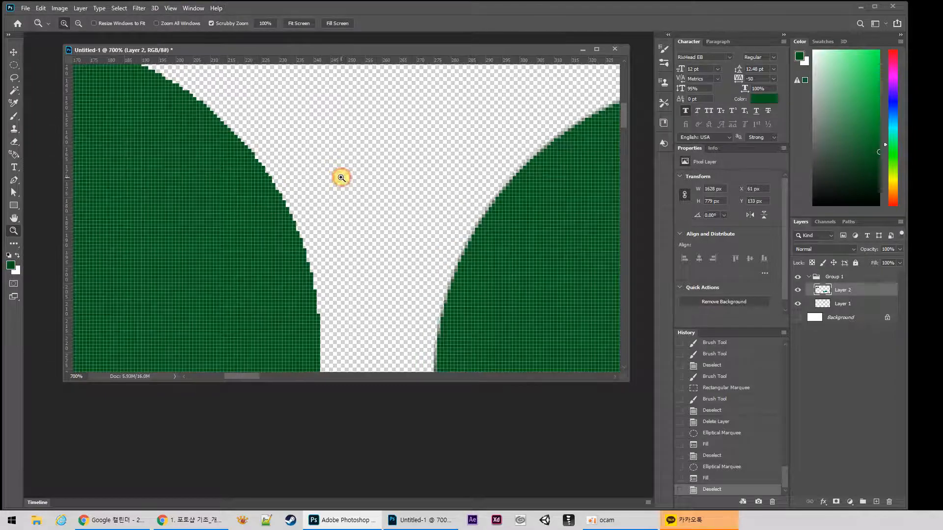
left_click(339, 177)
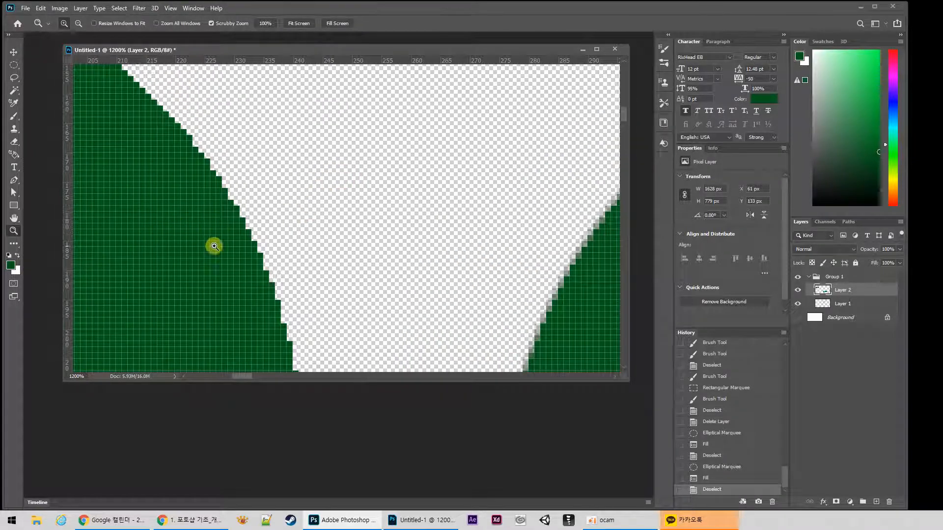
Hide the Pixel Grid overlay to see the circle edges without grid lines
left_click(171, 8)
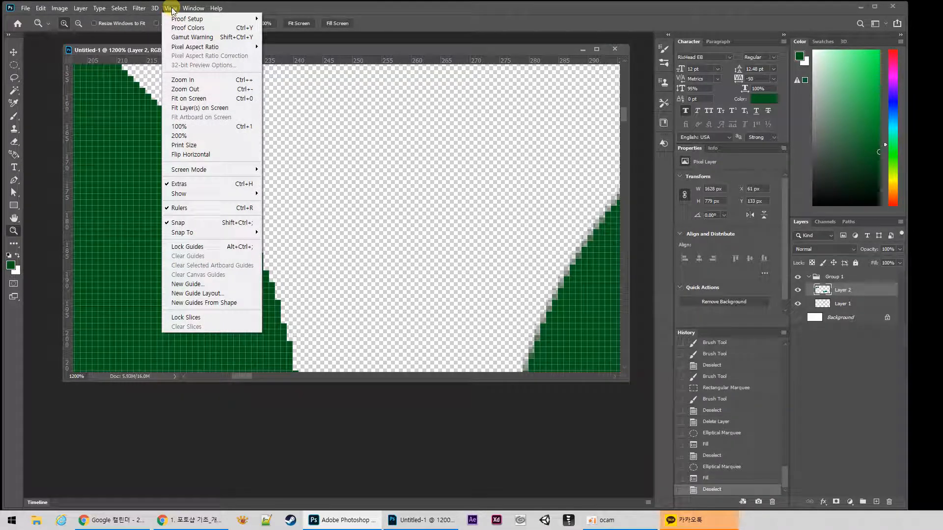
left_click(183, 194)
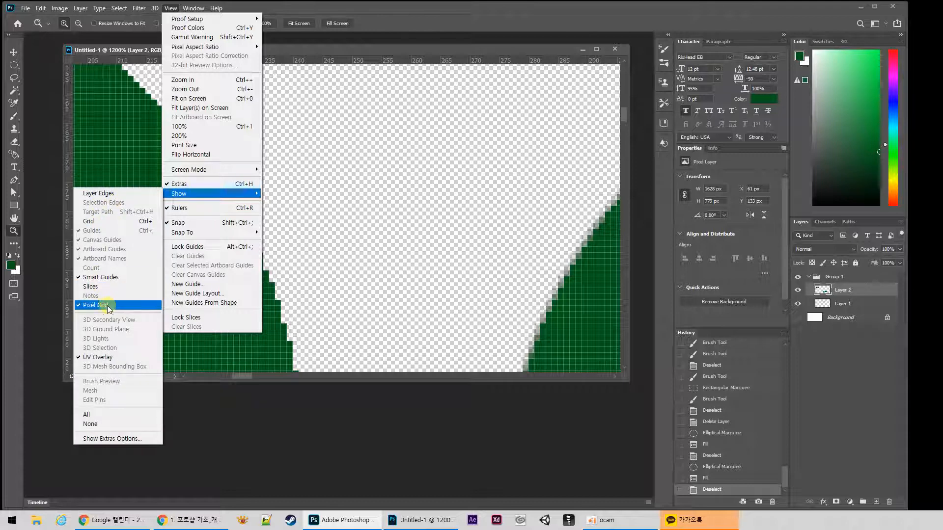
left_click(81, 307)
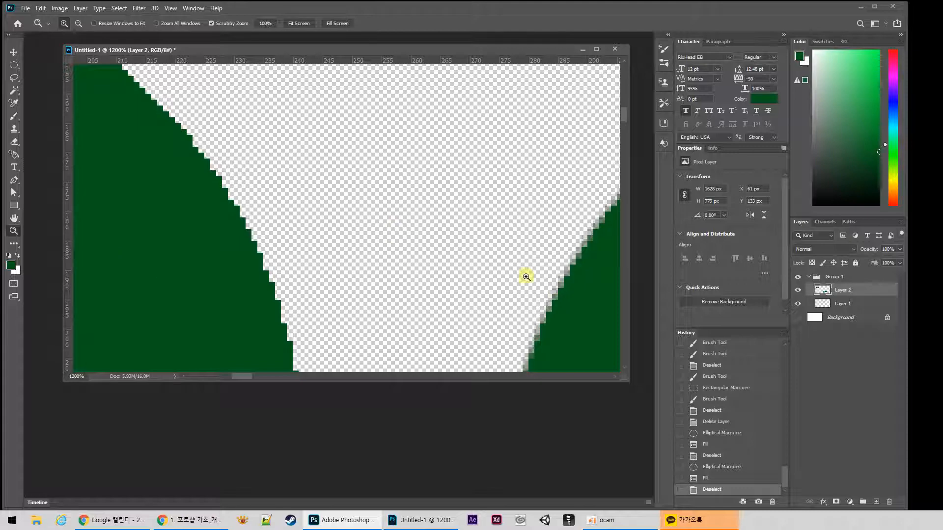
left_click_drag(453, 230, 424, 180)
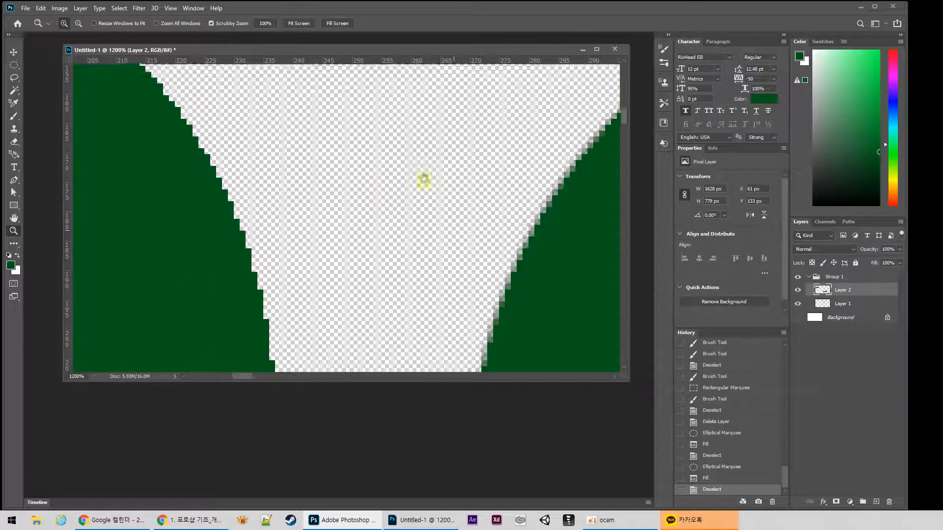
Select the right-hand green circle with a marquee, move it left until it nearly touches the other circle, and deselect
key("v")
key("z")
left_click(538, 226, "alt")
left_click(539, 219, "alt")
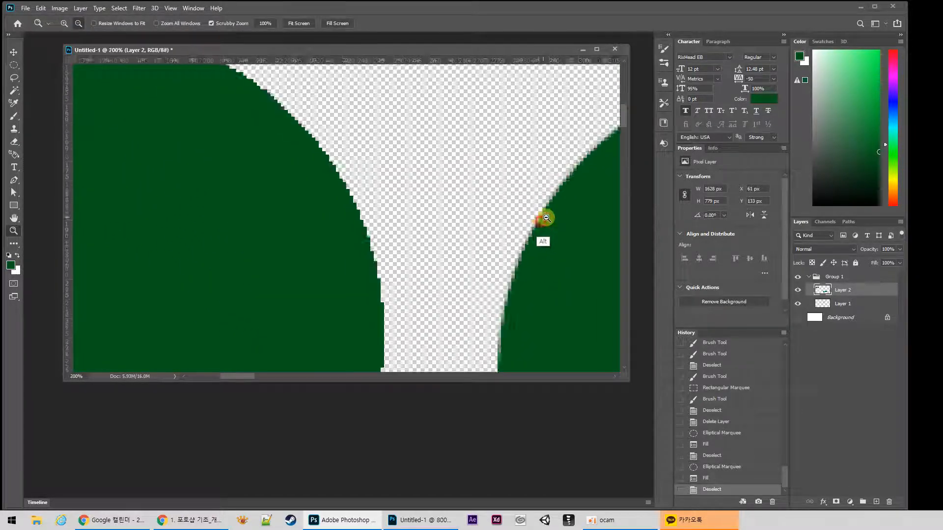
left_click(539, 217, "alt")
left_click(544, 219, "alt")
left_click(551, 221, "alt")
left_click(552, 222, "alt")
left_click_drag(523, 233, 405, 178)
key("m")
left_click_drag(316, 102, 556, 371)
key("v")
left_click_drag(421, 196, 396, 195)
key("ctrl+d")
Show the Background layer behind the facing edges of the two green circles
key("z")
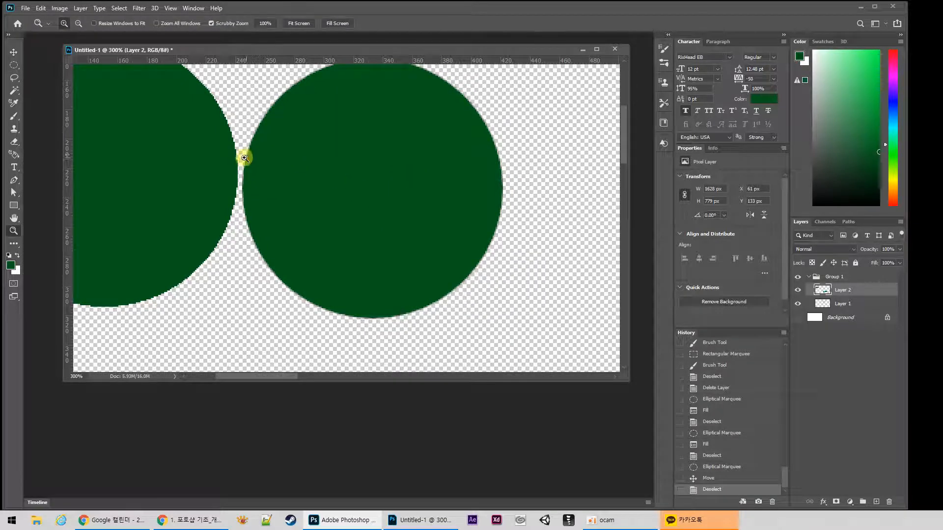
left_click(245, 158)
left_click(245, 158)
left_click(245, 158)
left_click(245, 158)
left_click(245, 158)
left_click_drag(244, 129, 341, 271)
left_click(394, 226)
left_click_drag(359, 238, 397, 247)
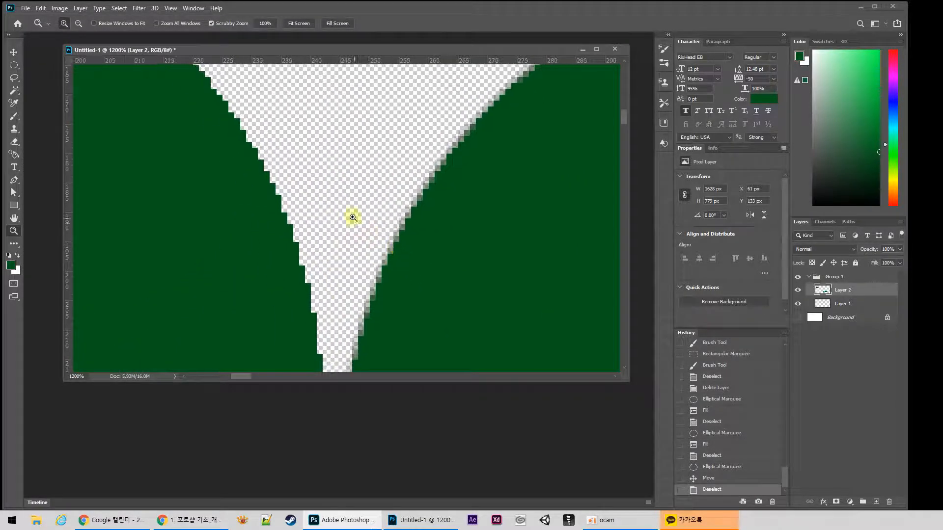
left_click(798, 317)
key("v")
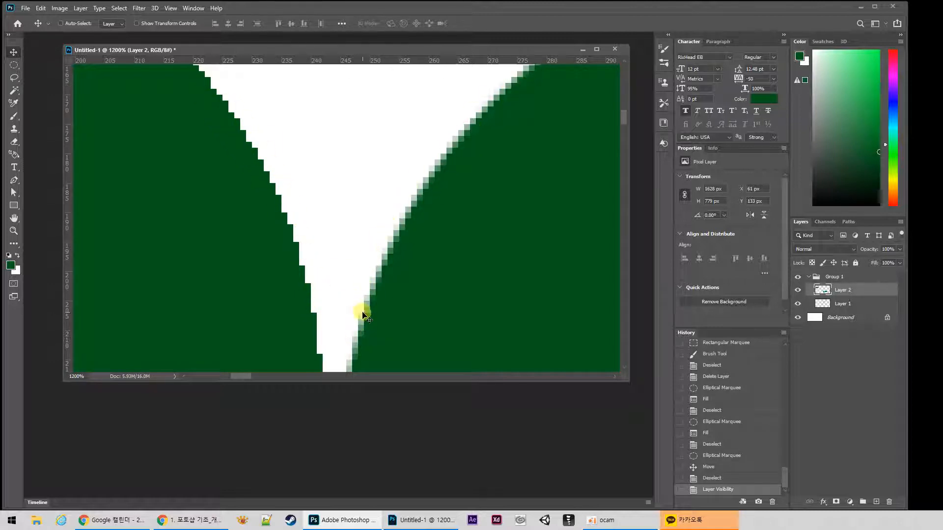
Compare the outlines of the two circles against the white background, from 300% up to 1600% magnification
key("z")
left_click(367, 223, "alt")
left_click(367, 219, "alt")
left_click(367, 217, "alt")
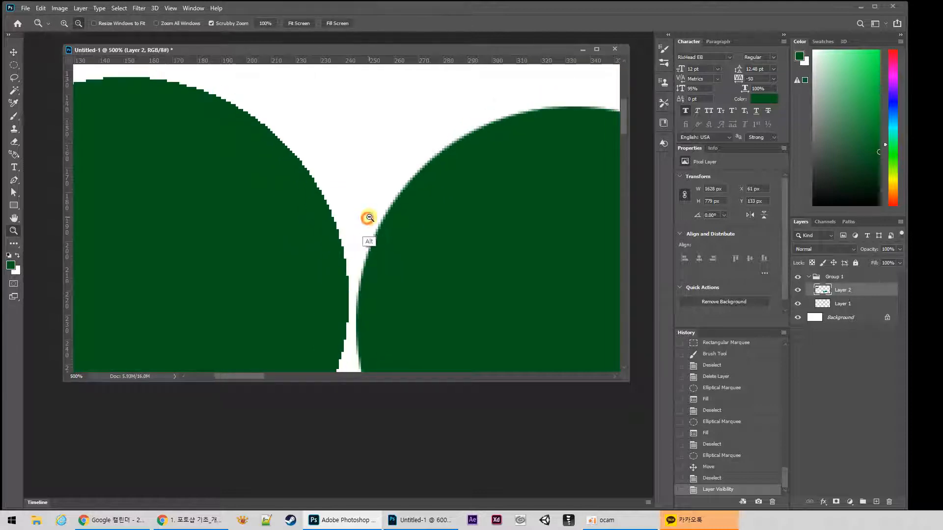
left_click(366, 216, "alt")
left_click(366, 215, "alt")
left_click_drag(314, 248, 284, 190)
key("v")
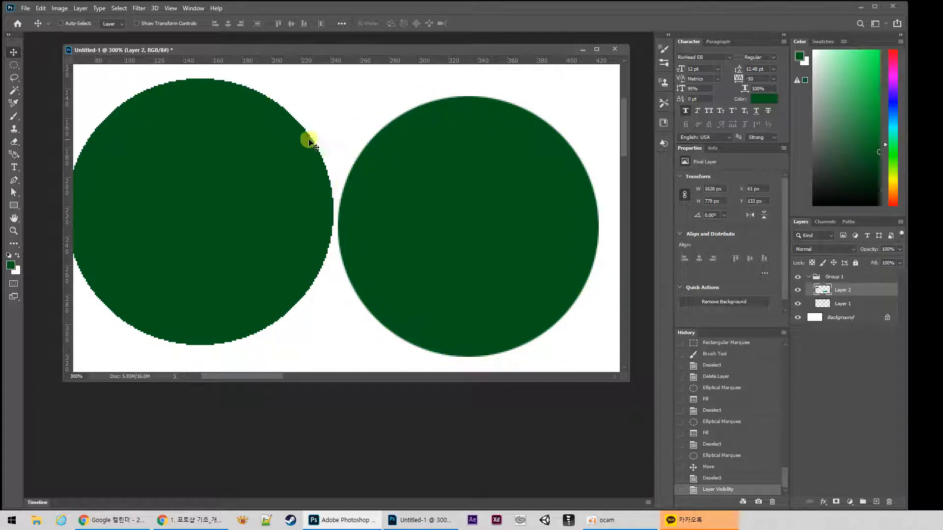
key("z")
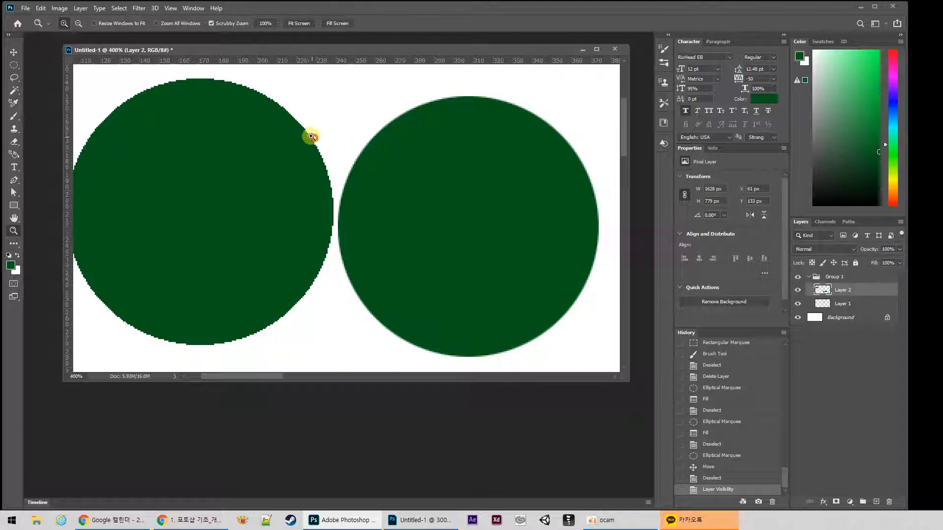
left_click(312, 138)
left_click(317, 140)
left_click(317, 144)
left_click(317, 147)
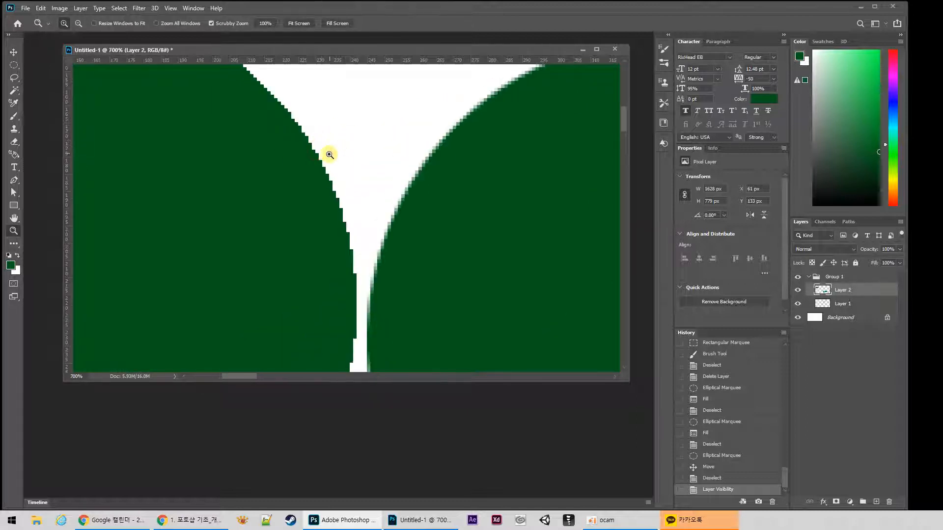
key("v")
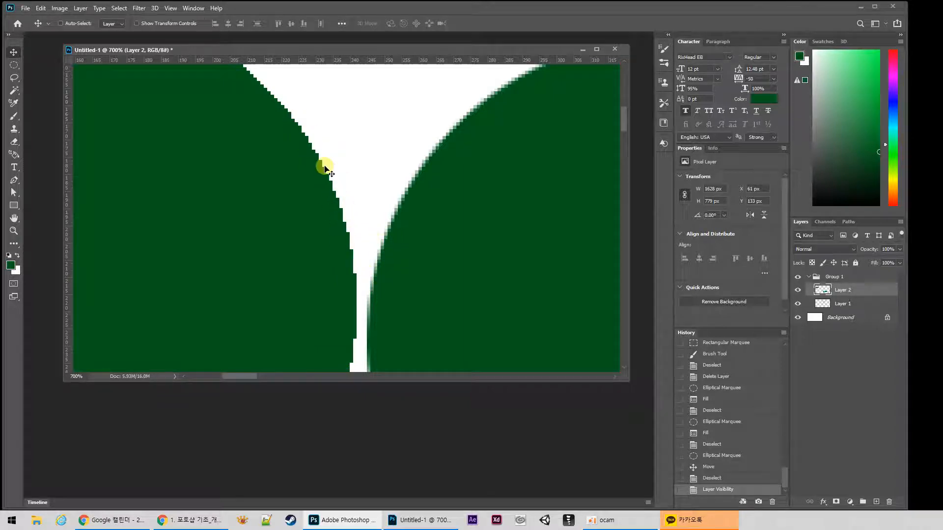
left_click(400, 210, "ctrl")
left_click(400, 209, "ctrl")
left_click(399, 208, "ctrl")
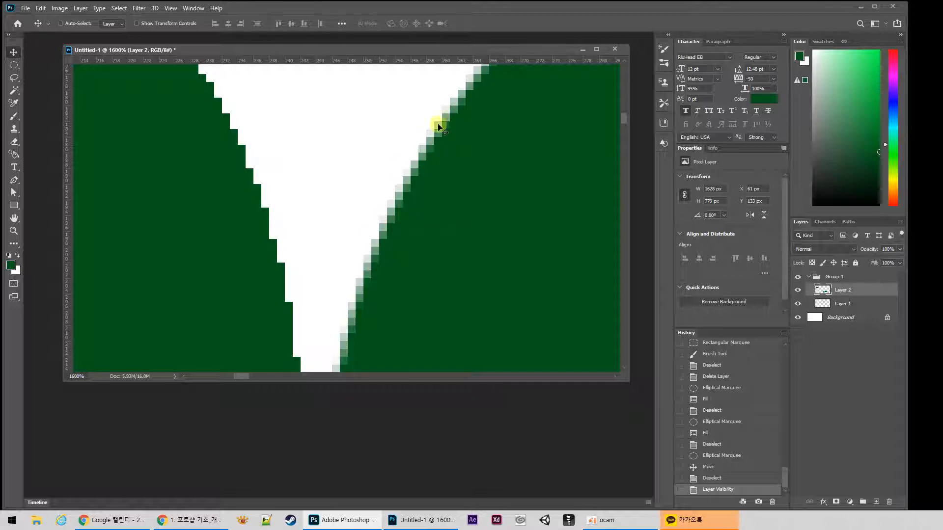
Return to the full view of both circles and check the Anti-alias option of the Elliptical Marquee and Lasso tools
key("z")
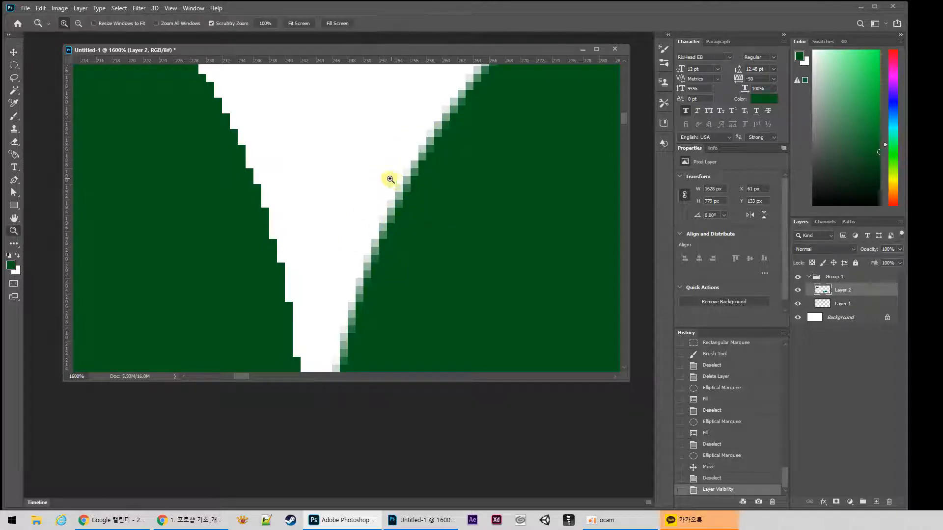
left_click(364, 166, "alt")
left_click(360, 172, "alt")
left_click(356, 177, "alt")
left_click(356, 177, "alt")
left_click(358, 179, "alt")
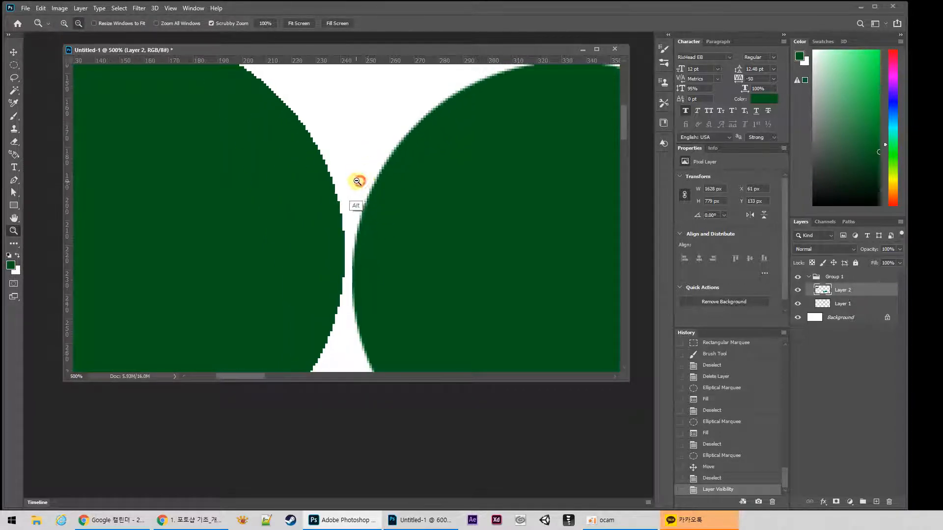
left_click(365, 185, "alt")
left_click(370, 189, "alt")
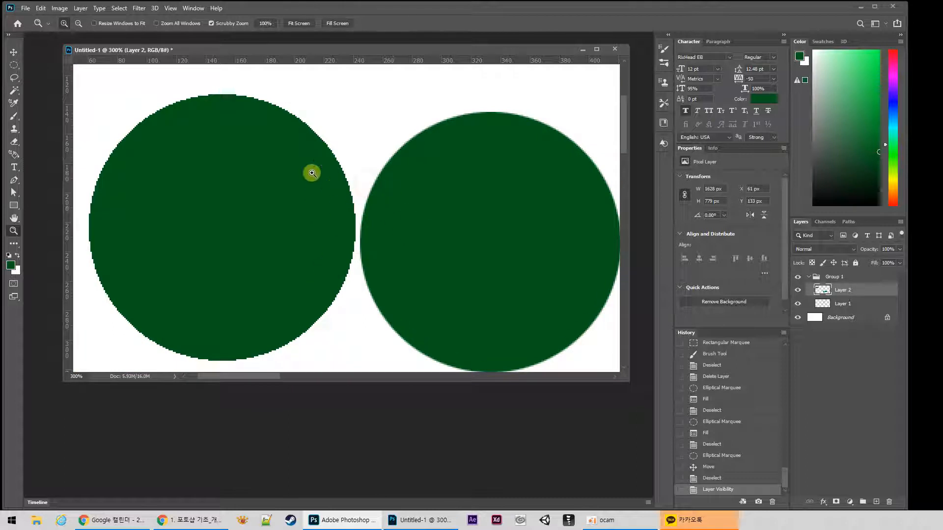
left_click(11, 66)
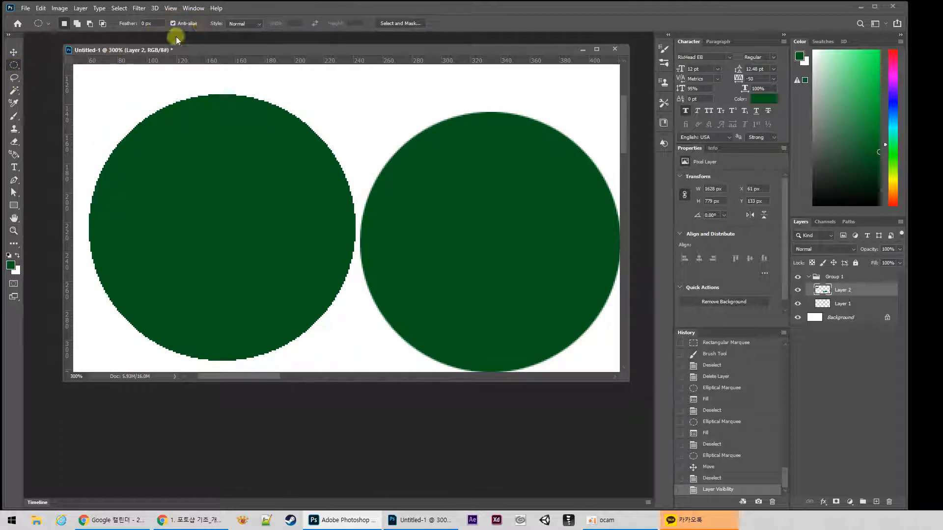
left_click(14, 78)
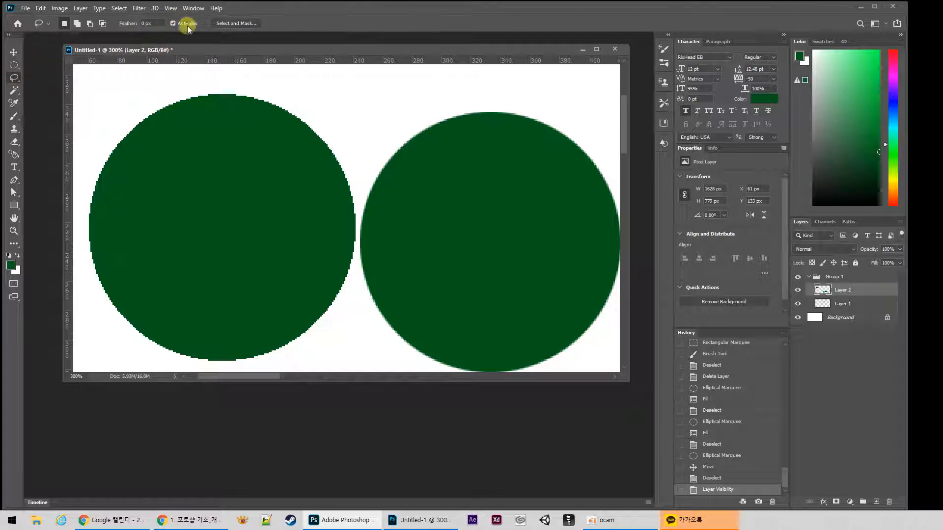
Review the tools grouped with the Brush tool, keep the Brush tool active, and enlarge the History panel
mouse_move(14, 120)
left_mouse_down()
mouse_move(47, 124)
mouse_move(54, 115)
mouse_move(57, 130)
mouse_move(32, 126)
left_mouse_up()
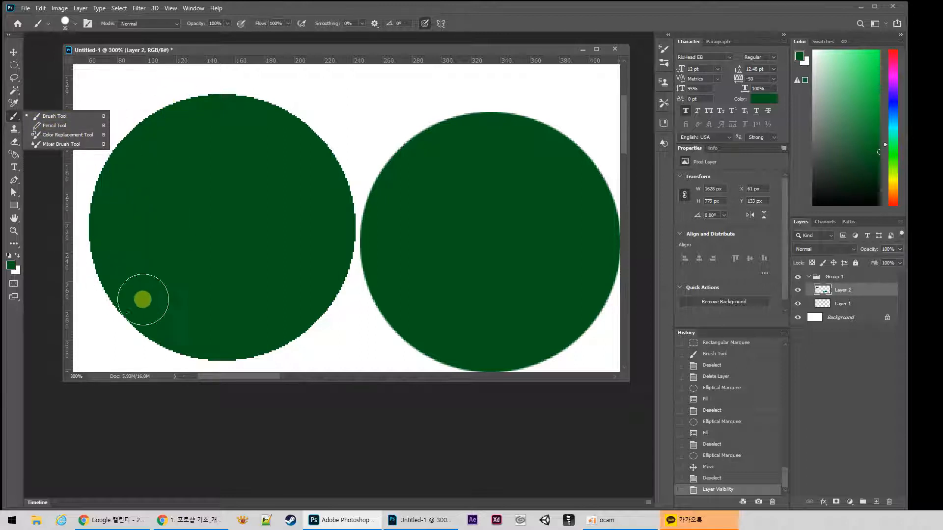
left_click(15, 116)
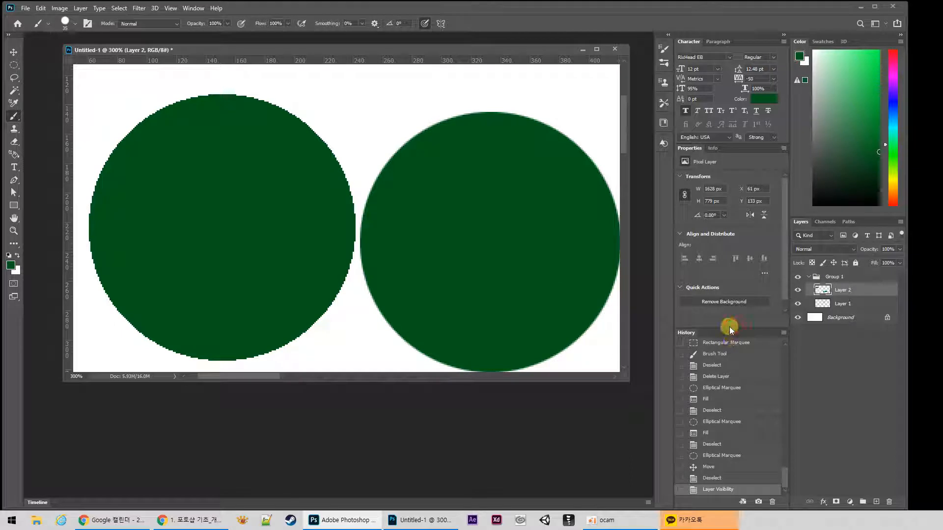
left_click_drag(728, 328, 737, 269)
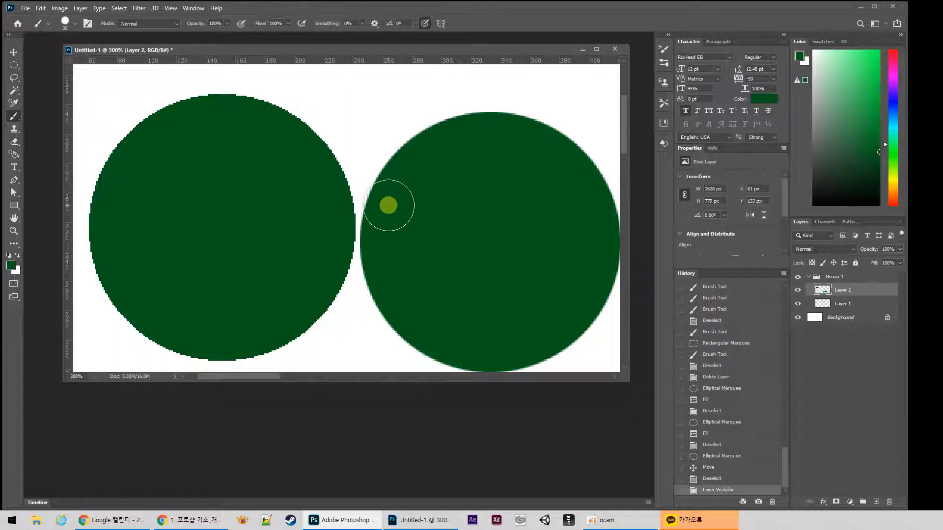
Shrink the brush and handwrite "Ctrl + Z" in dark green in the white area above the circles
key("bracketleft")
key("bracketleft")
key("bracketleft")
key("bracketleft")
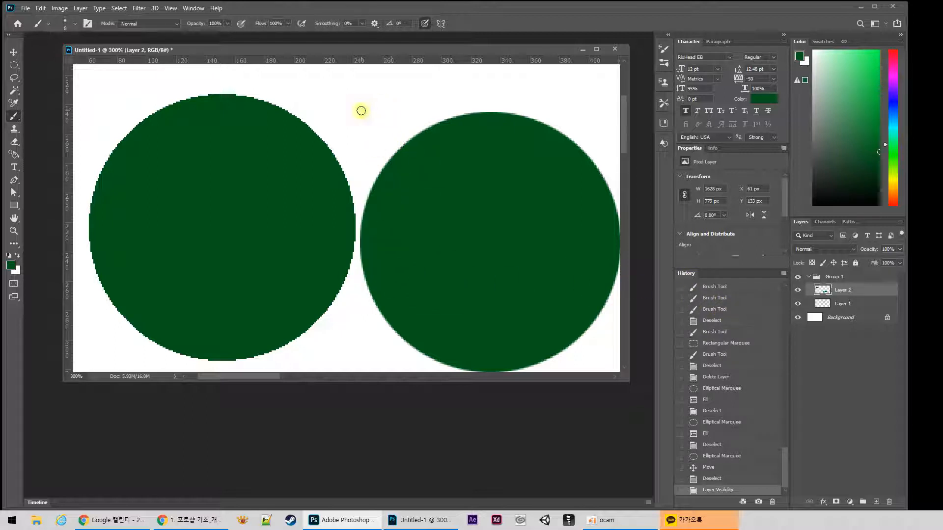
mouse_move(337, 89)
left_mouse_down()
mouse_move(351, 120)
mouse_move(356, 111)
mouse_move(353, 121)
left_mouse_up()
mouse_move(361, 104)
left_mouse_down()
mouse_move(368, 117)
mouse_move(382, 106)
mouse_move(392, 116)
left_mouse_up()
left_click_drag(442, 97, 444, 97)
mouse_move(432, 86)
left_mouse_down()
mouse_move(482, 85)
mouse_move(465, 110)
mouse_move(517, 103)
left_mouse_up()
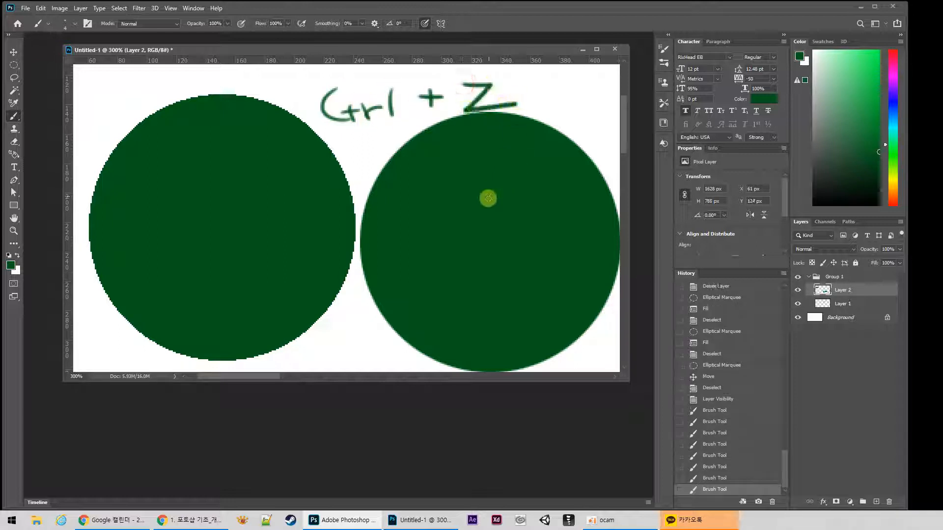
Brush a long slanted stroke beneath the "Ctrl + Z" lettering, undo it, redo it, and undo it again
left_click_drag(319, 140, 624, 102)
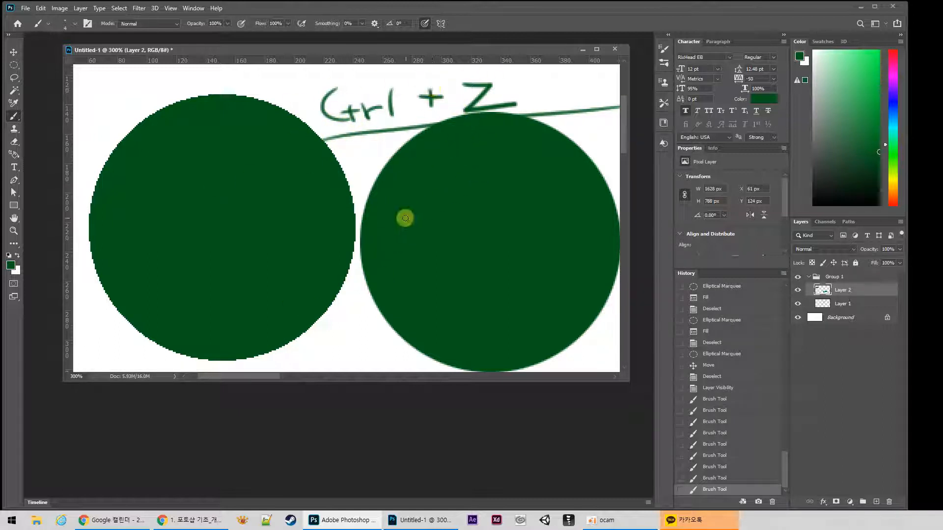
key("ctrl+z")
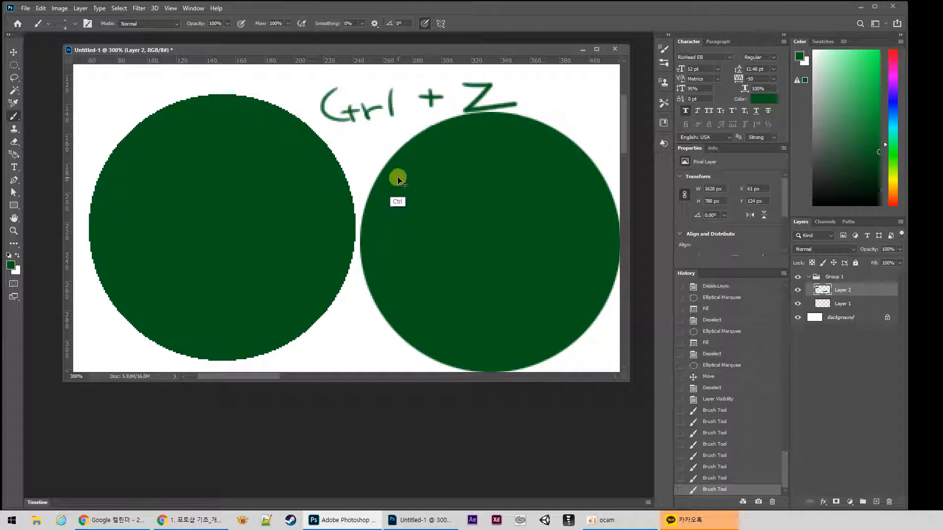
left_click(335, 141, "shift")
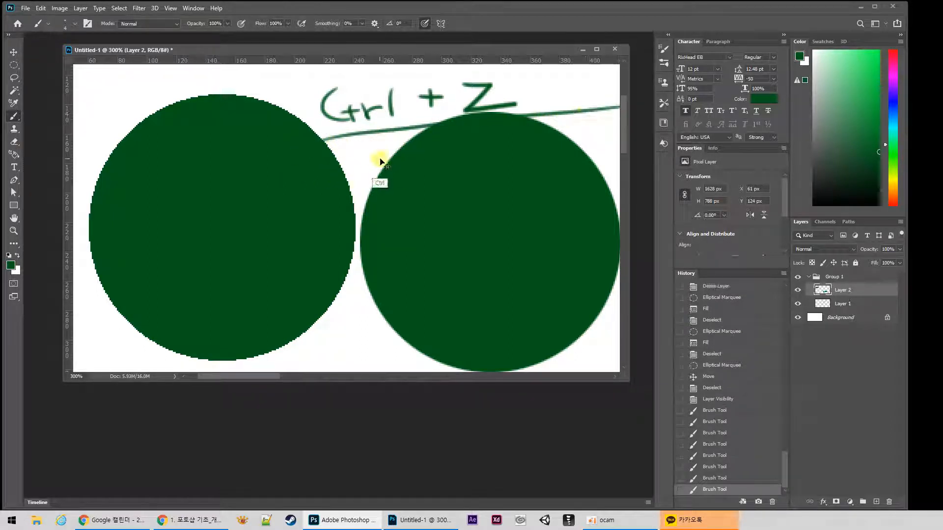
key("ctrl+z")
Brush a check mark in the empty area below the circles and undo it
key("z")
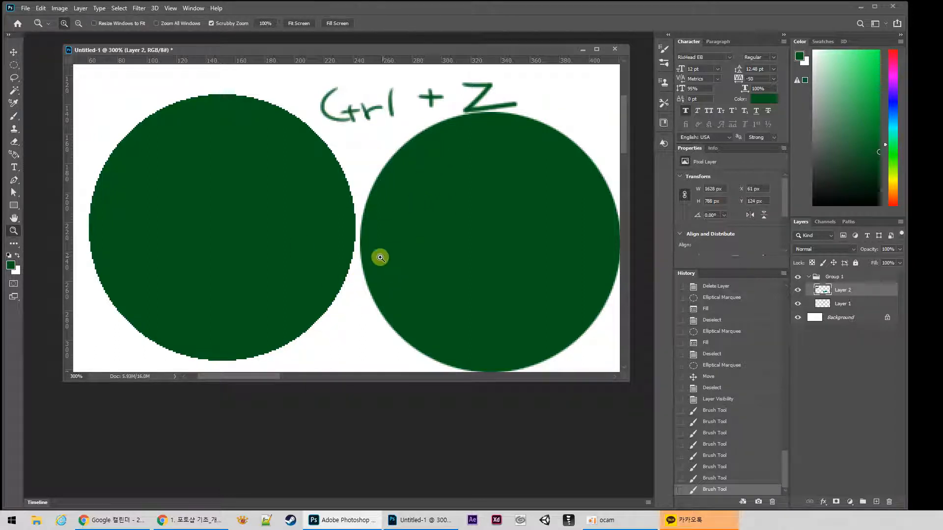
left_click_drag(364, 282, 364, 156)
key("b")
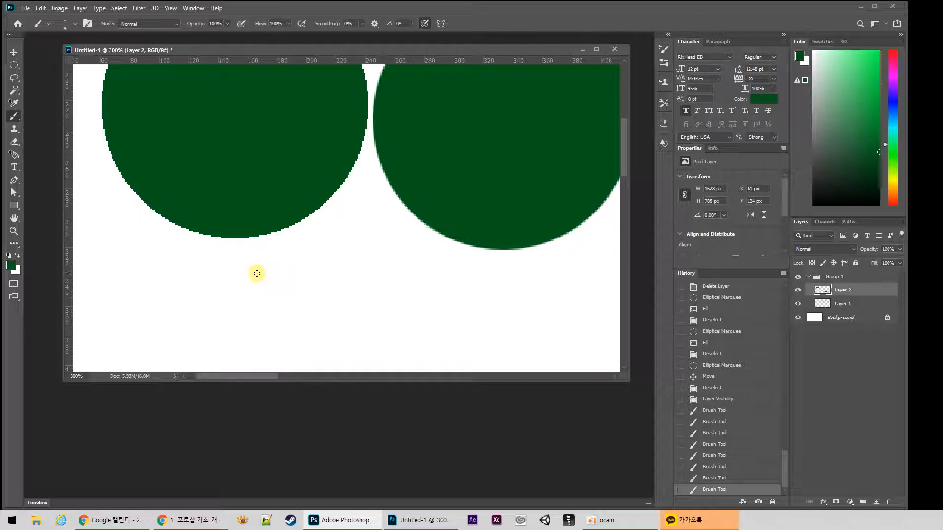
mouse_move(256, 269)
left_mouse_down()
mouse_move(296, 328)
mouse_move(372, 253)
left_mouse_up()
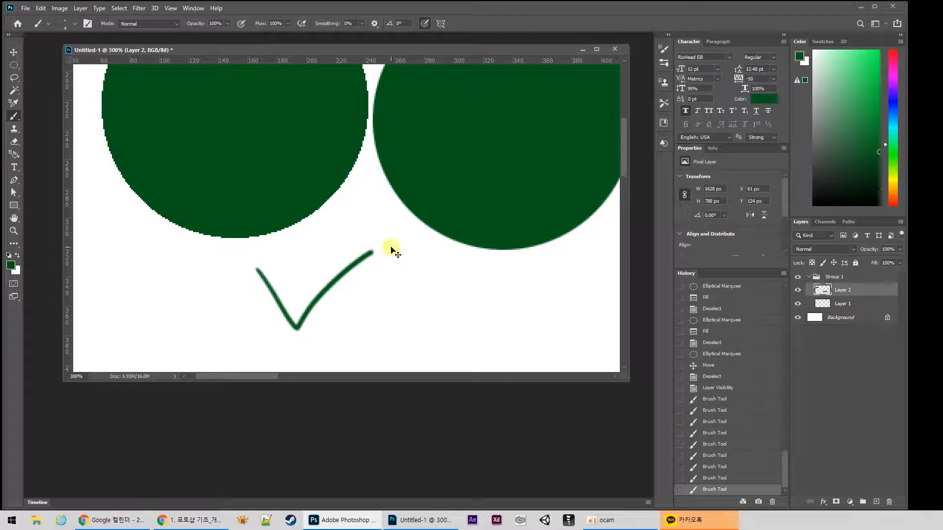
key("ctrl+z")
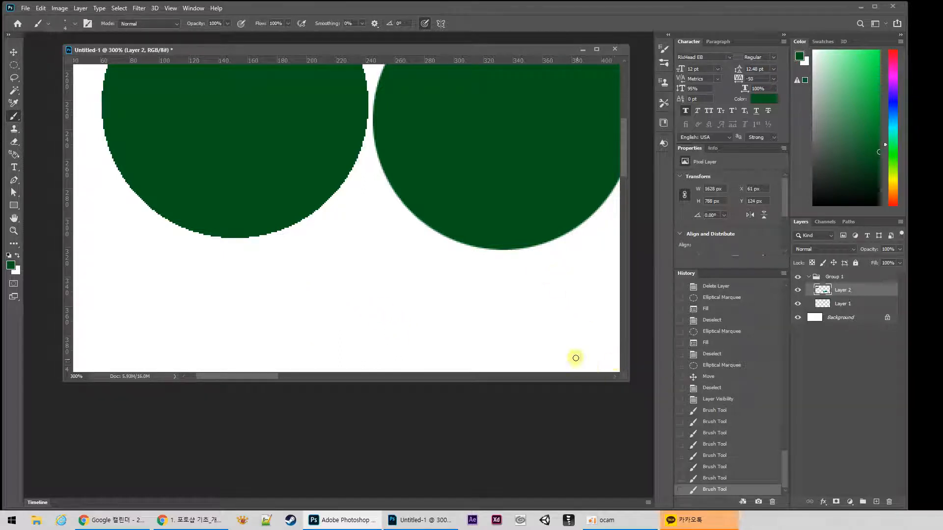
Locate History in the list of available panels and look back through the recorded states to the document's first one
left_click_drag(541, 274, 428, 289)
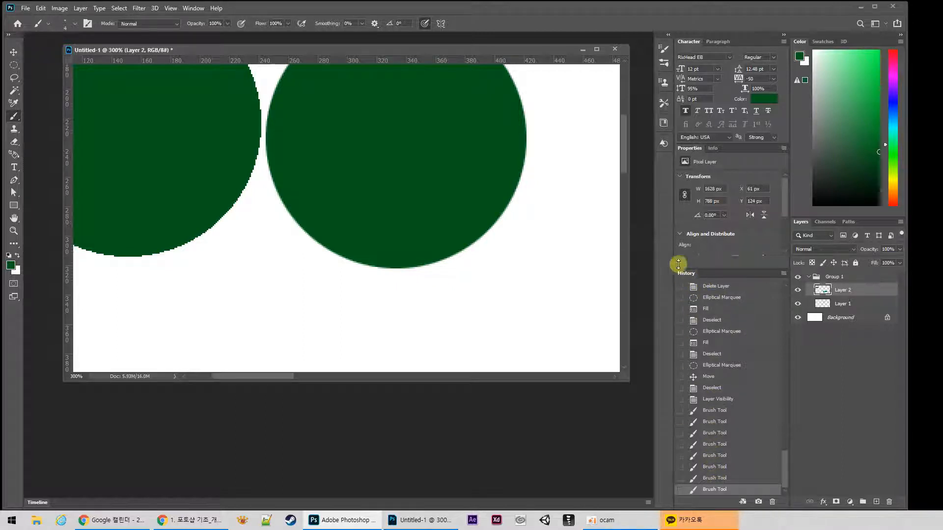
left_click(194, 8)
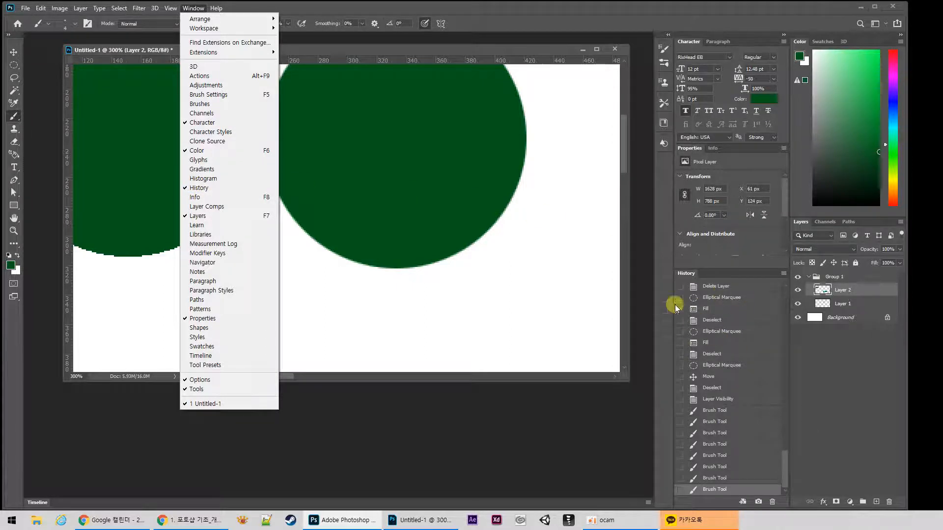
double_click(622, 11)
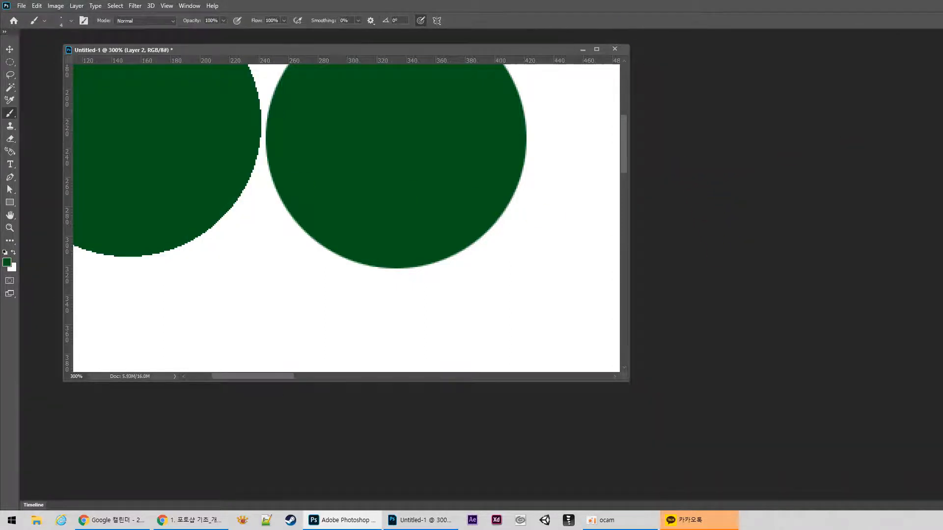
left_click(942, 6)
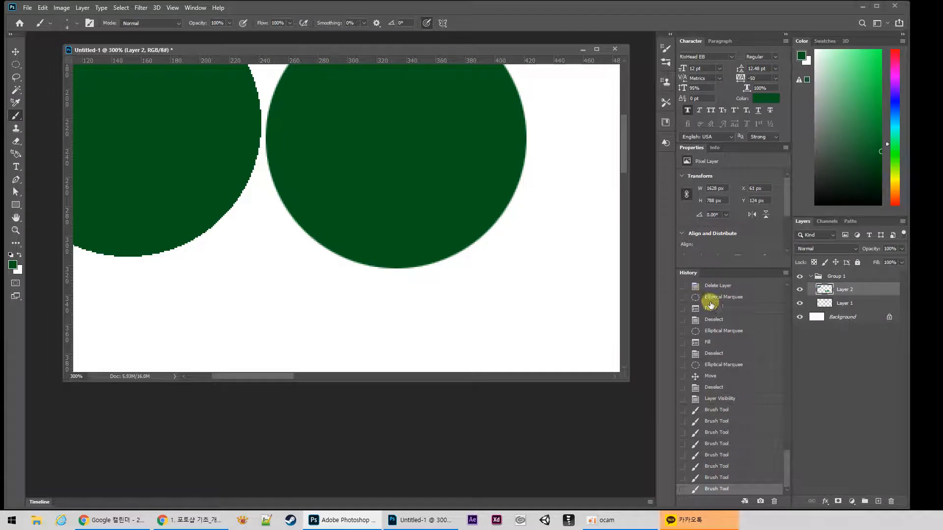
left_click_drag(786, 470, 788, 302)
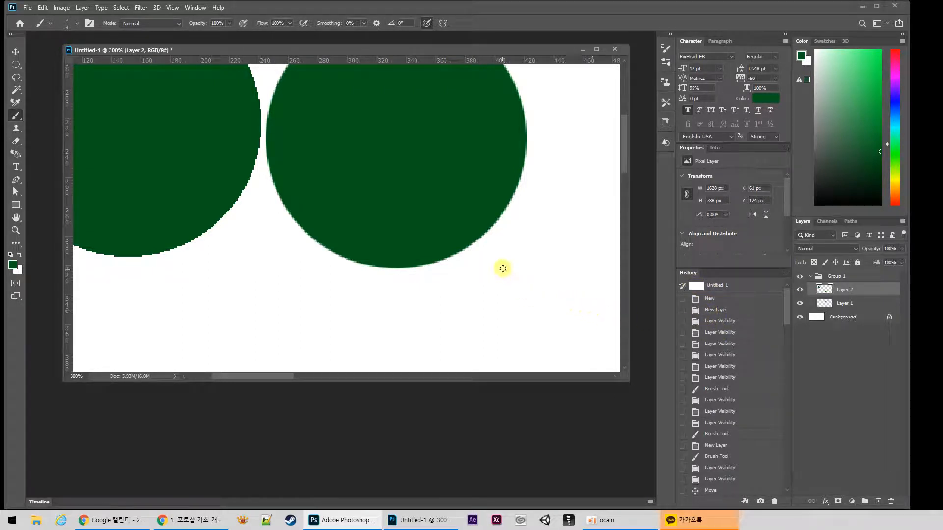
Brush a short diagonal stroke below the right-hand circle and review the recorded History states from the start
left_click_drag(526, 246, 460, 314)
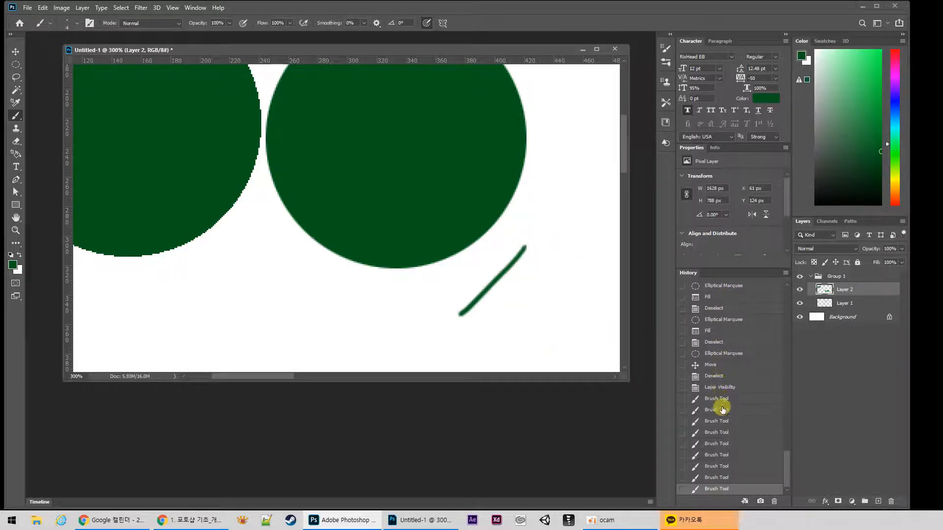
left_click_drag(787, 476, 782, 285)
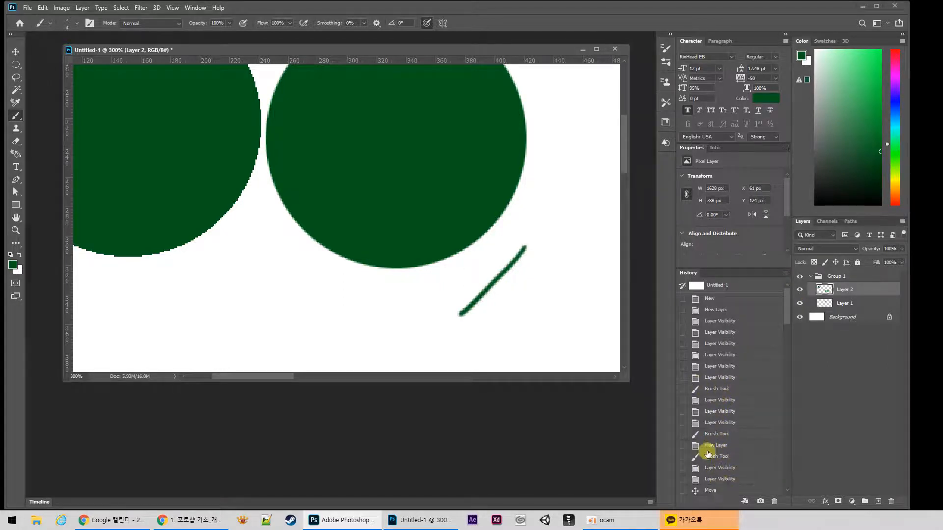
left_click_drag(787, 302, 785, 333)
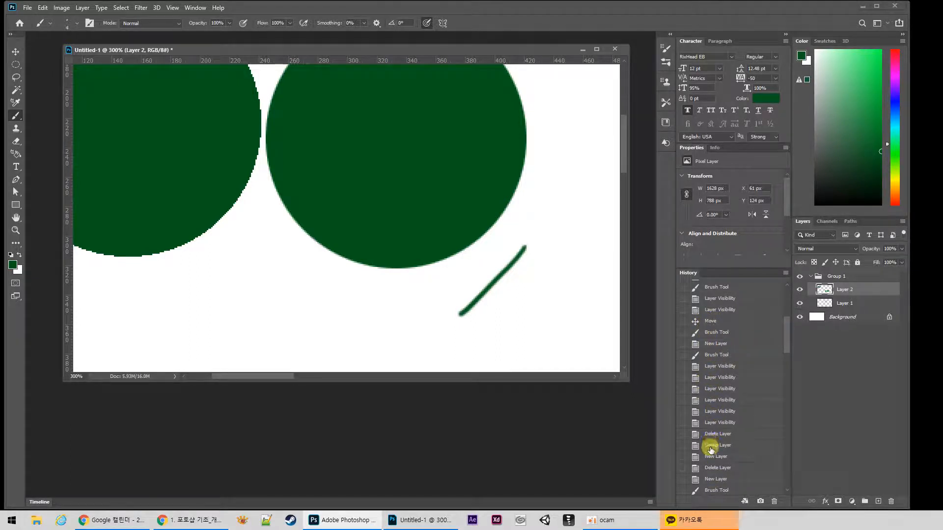
Go to the newest recorded History states and view both circles with the handwritten lettering at 200%
mouse_move(786, 349)
left_mouse_down()
mouse_move(788, 481)
mouse_move(788, 412)
mouse_move(775, 503)
left_mouse_up()
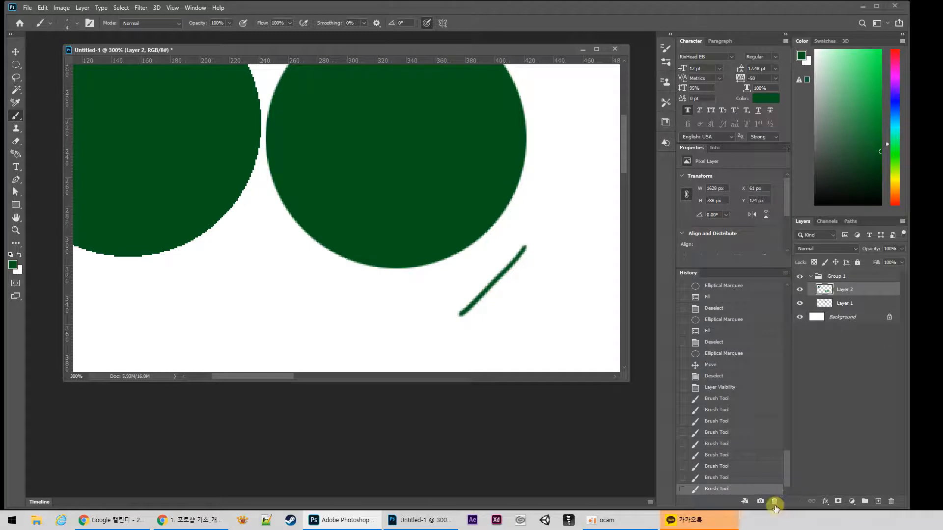
key("z")
left_click(415, 232, "alt")
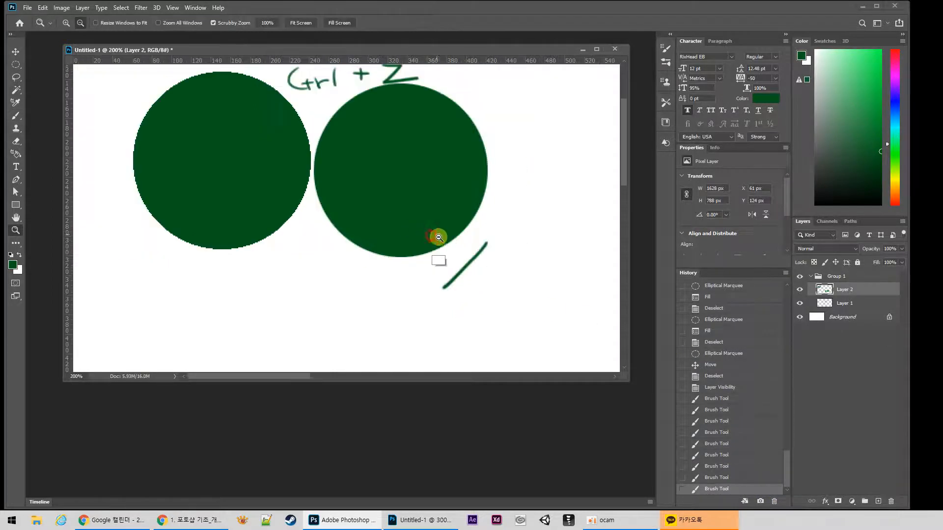
left_click(436, 235, "alt")
left_click(343, 208)
left_click_drag(369, 221, 431, 240)
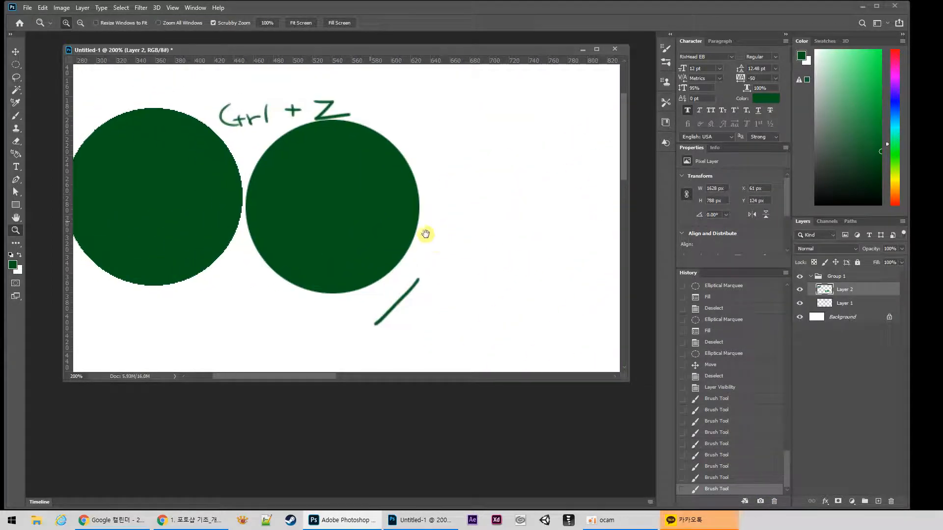
key("v")
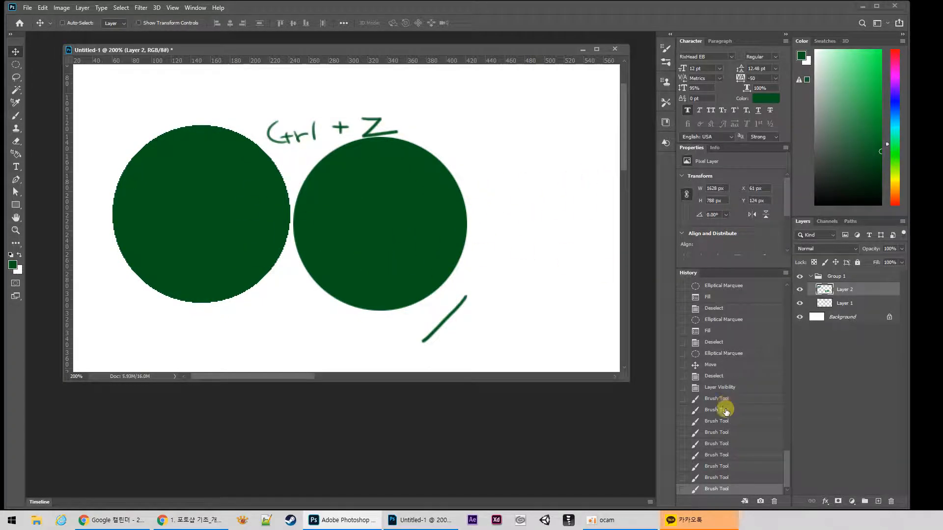
Step the document back through History from Merge Layers to the preceding Layer Order and Move states
left_click_drag(785, 467, 772, 399)
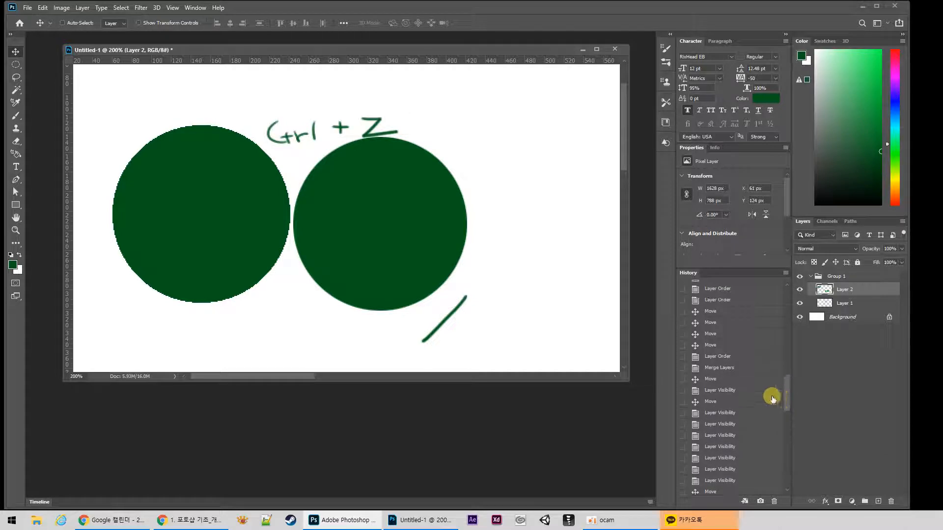
left_click(709, 367)
left_click(712, 356)
left_click(715, 345)
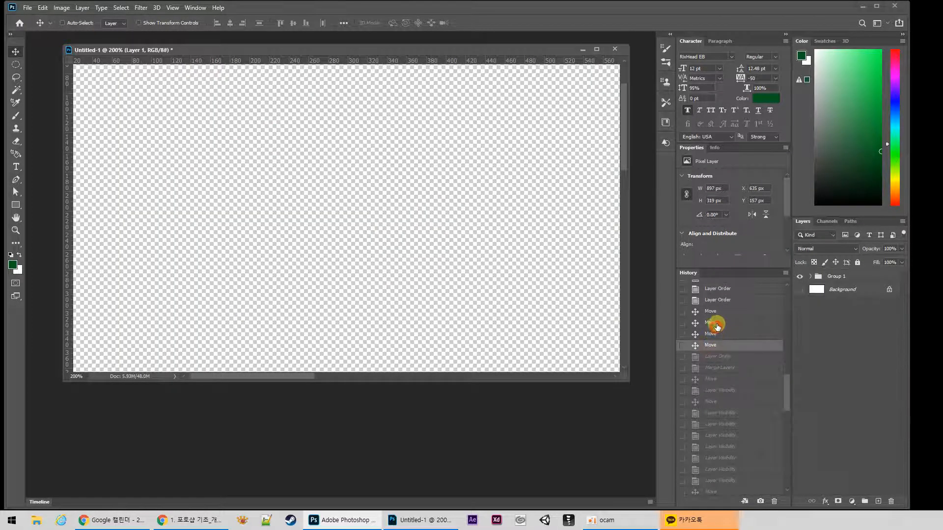
left_click(716, 325)
left_click(717, 309)
left_click_drag(535, 276, 374, 194)
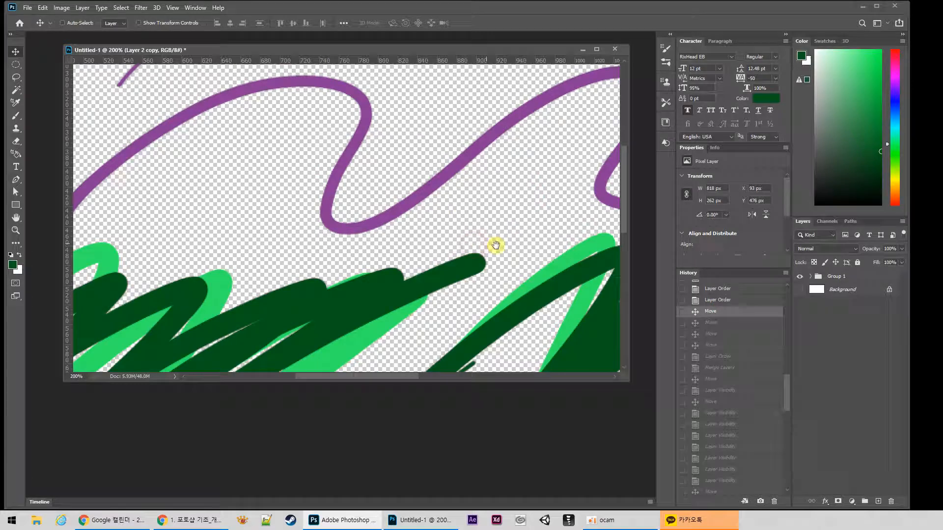
left_click(711, 299)
left_click(722, 289)
Revert to still earlier History states, including a Layer Visibility state and a Brush Tool state
left_click_drag(789, 388, 789, 345)
left_click(724, 387)
left_click(730, 365)
left_click(733, 342)
left_click(736, 310)
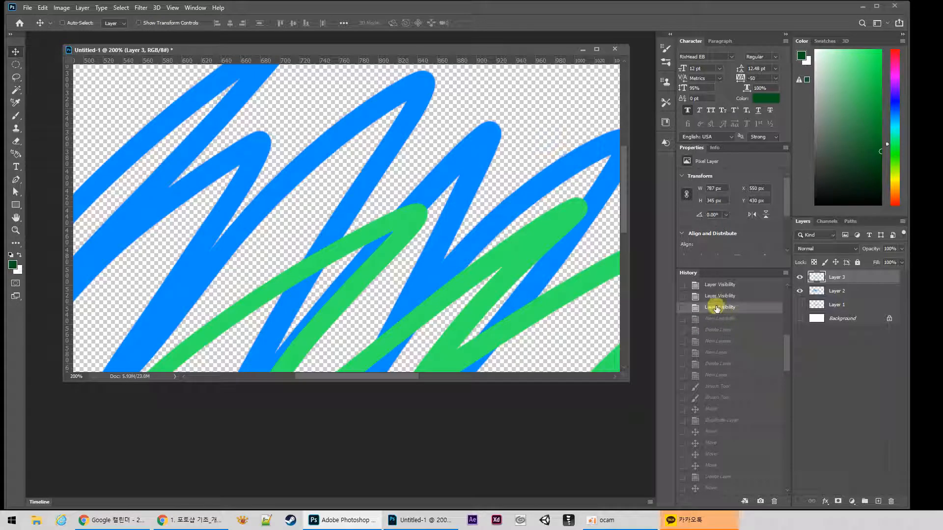
mouse_move(786, 352)
left_mouse_down()
mouse_move(787, 373)
mouse_move(778, 362)
left_mouse_up()
left_click(729, 336)
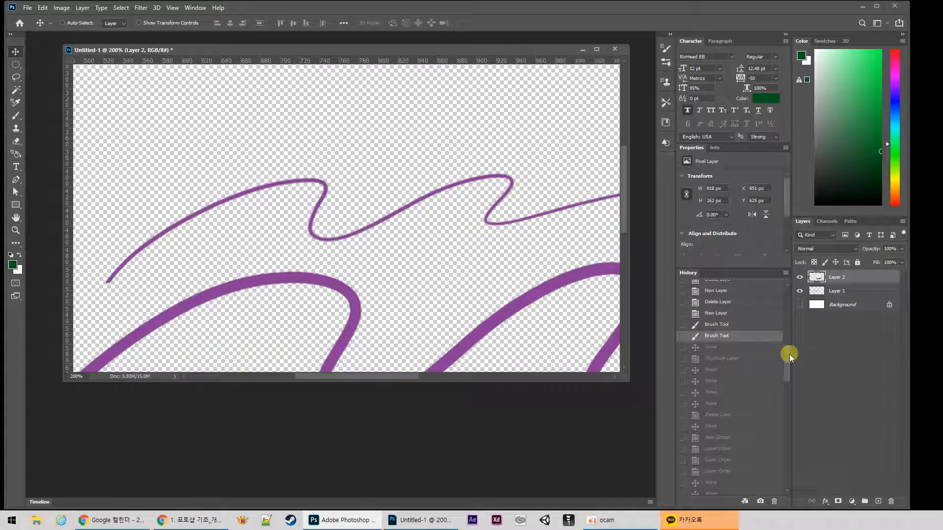
Restore the document to the newest Brush Tool state in History
left_click_drag(788, 361, 785, 480)
left_click(724, 470)
left_click(726, 488)
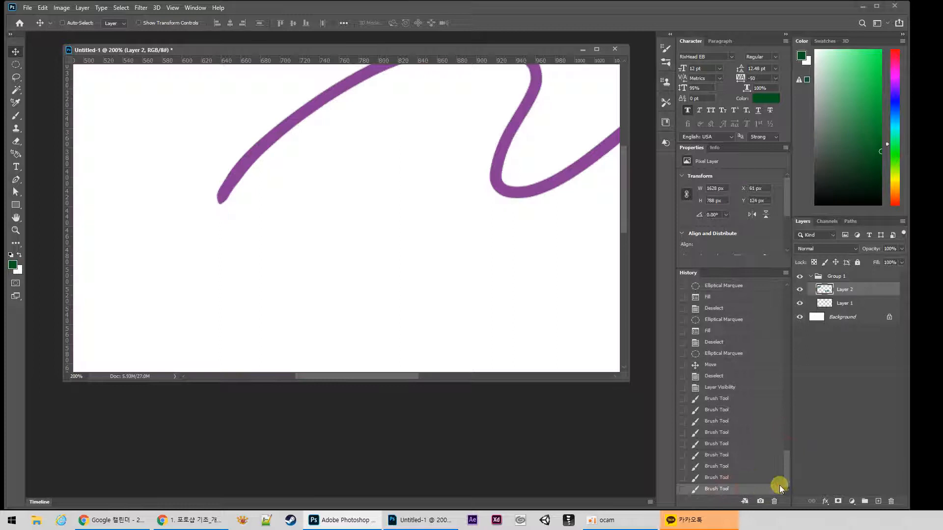
Select the green scribbles with an elliptical marquee, move them to the left beneath the circles and purple waves, and deselect
key("ctrl+minus")
key("ctrl+minus")
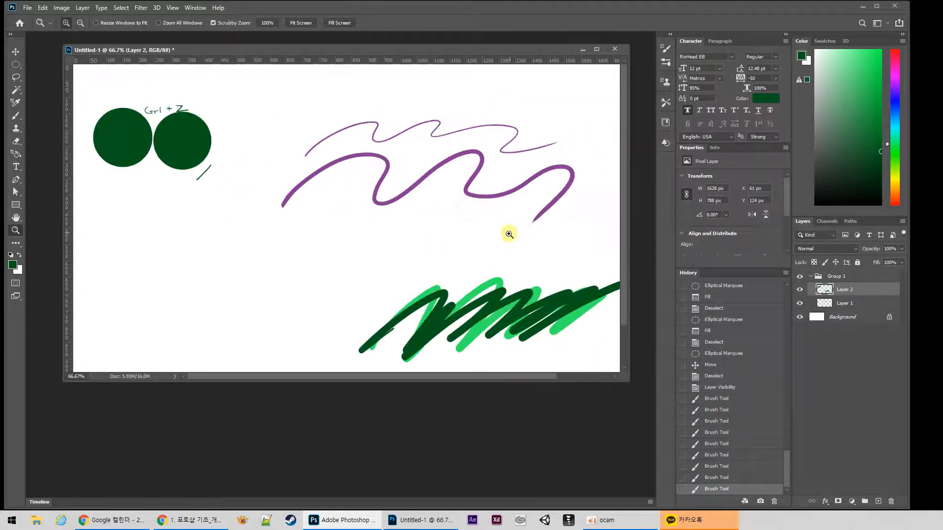
mouse_move(522, 311)
left_mouse_down()
mouse_move(351, 263)
mouse_move(511, 304)
mouse_move(495, 297)
left_mouse_up()
mouse_move(584, 279)
left_mouse_down()
mouse_move(479, 281)
mouse_move(378, 214)
left_mouse_up()
key("m")
mouse_move(247, 215)
left_mouse_down()
mouse_move(572, 337)
mouse_move(582, 367)
left_mouse_up()
left_click_drag(474, 324, 466, 310)
mouse_move(450, 273)
left_mouse_down()
mouse_move(259, 236)
mouse_move(435, 307)
left_mouse_up()
key("ctrl+d")
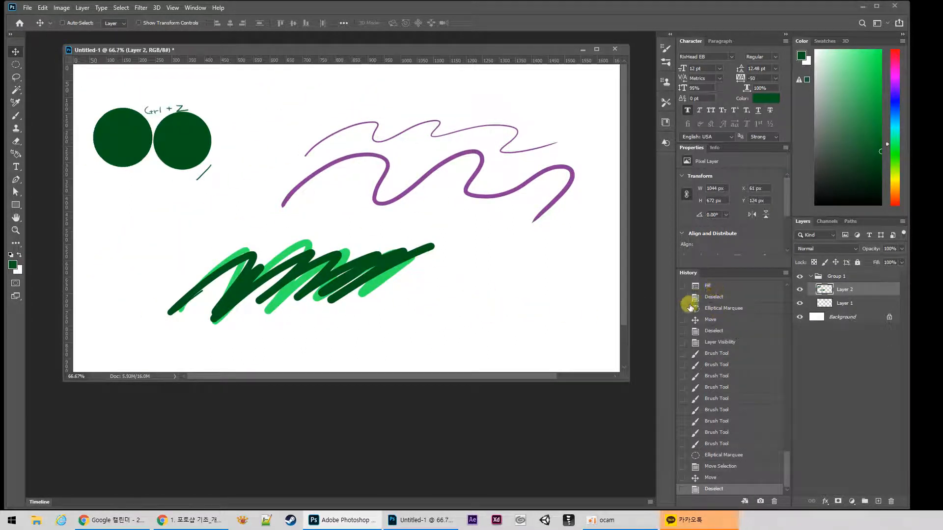
Trace History back to the document's first state and open the General preferences
left_click_drag(785, 470, 790, 302)
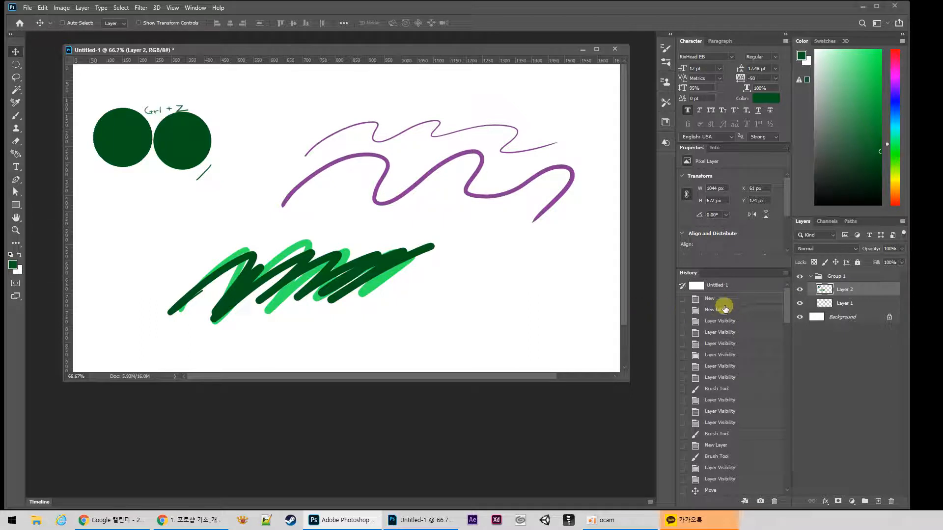
left_click_drag(784, 314, 775, 277)
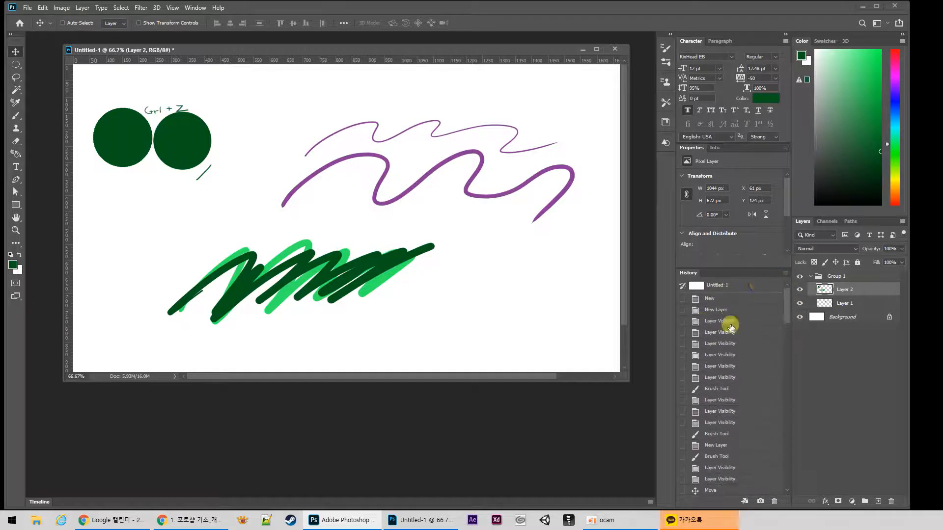
left_click(42, 8)
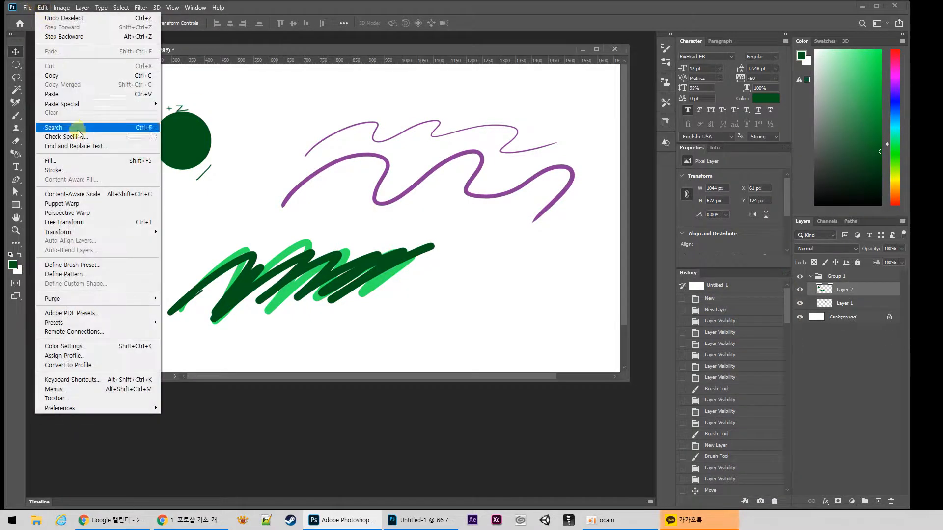
mouse_move(72, 409)
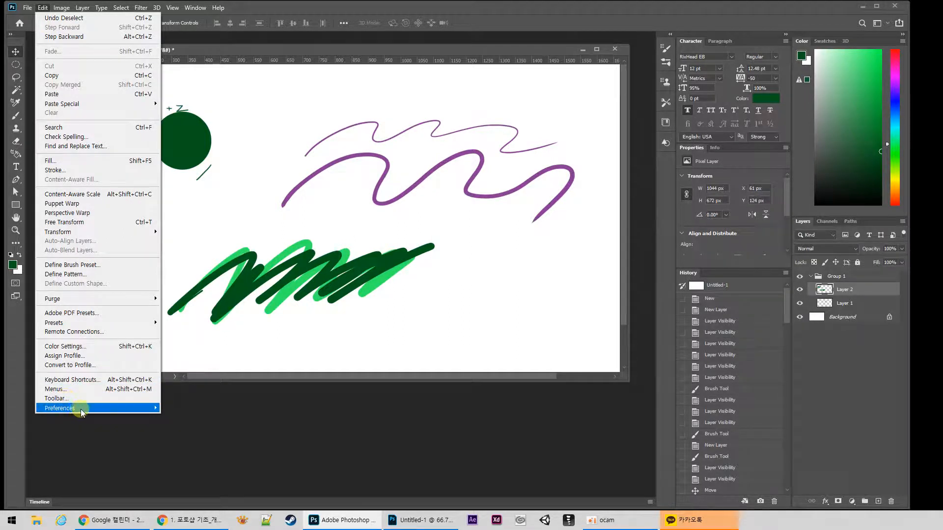
mouse_move(76, 408)
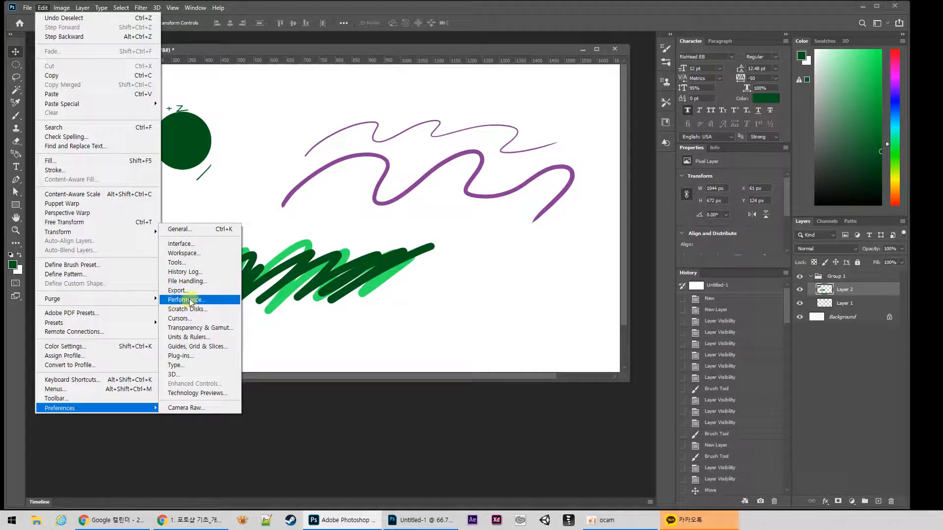
left_click(186, 230)
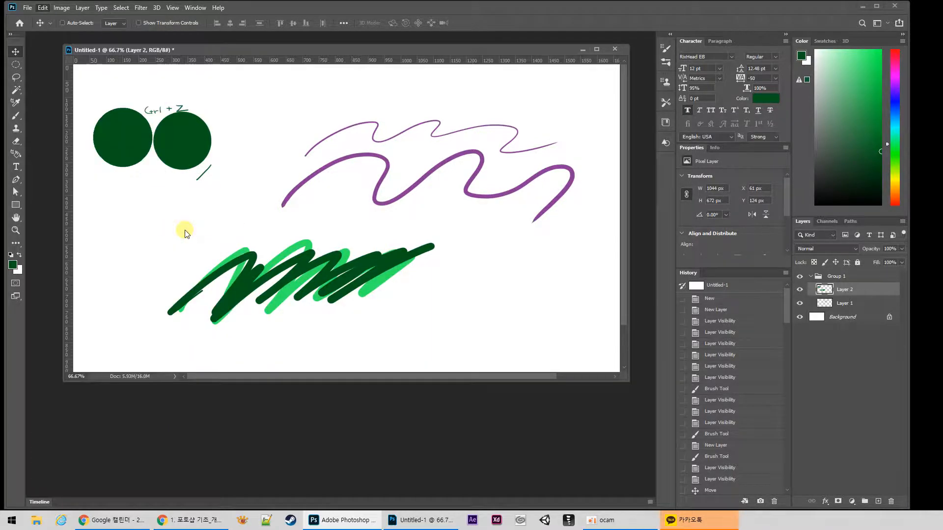
left_click_drag(519, 81, 283, 132)
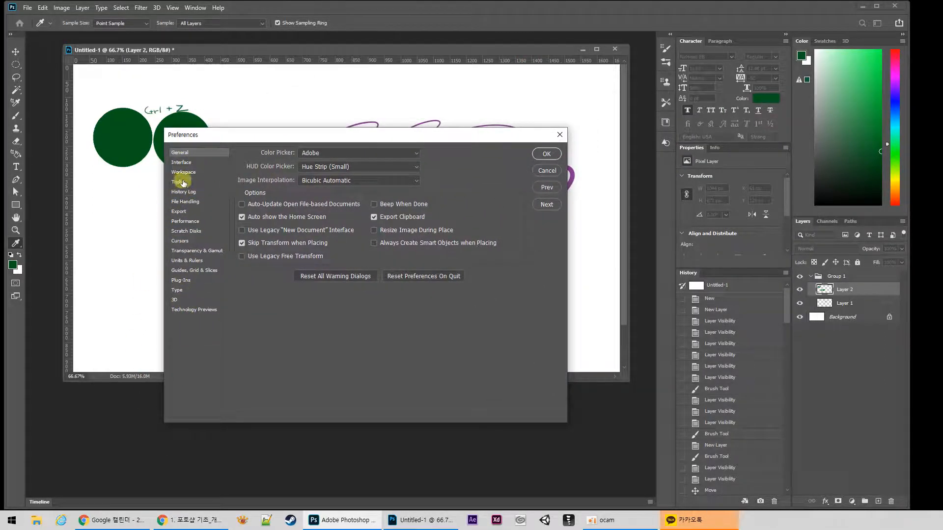
Examine the memory, graphics processor and History States settings in the Performance preferences and accept the preferences
left_click(190, 223)
mouse_move(305, 238)
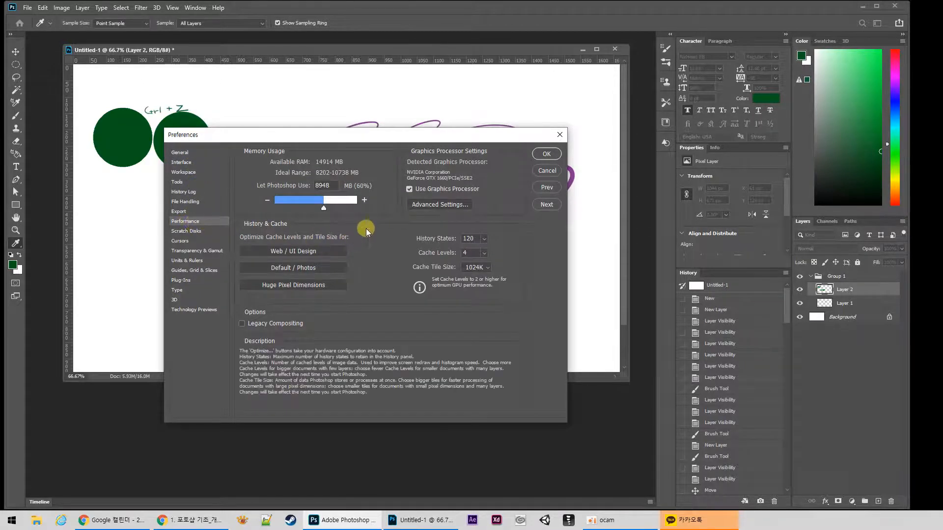
mouse_move(442, 178)
mouse_move(440, 240)
left_click(547, 154)
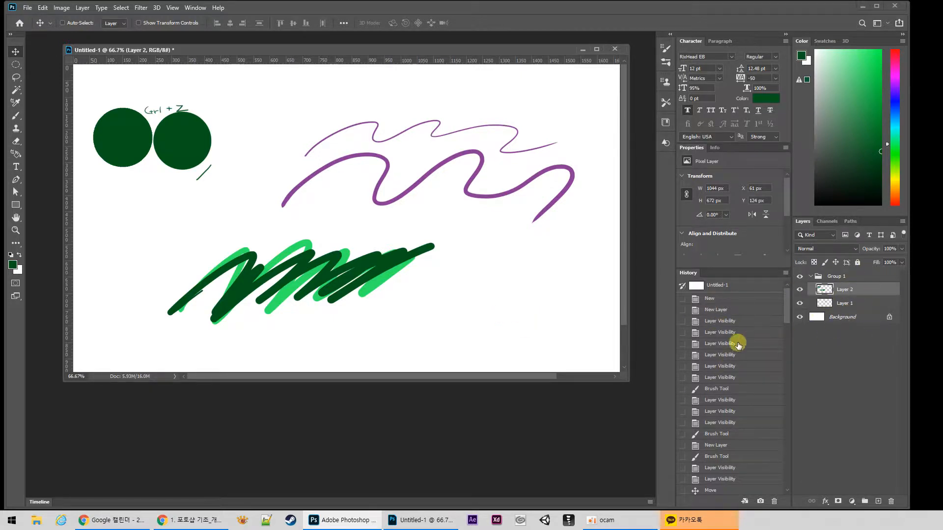
Activate the Elliptical Marquee tool
left_click(15, 65)
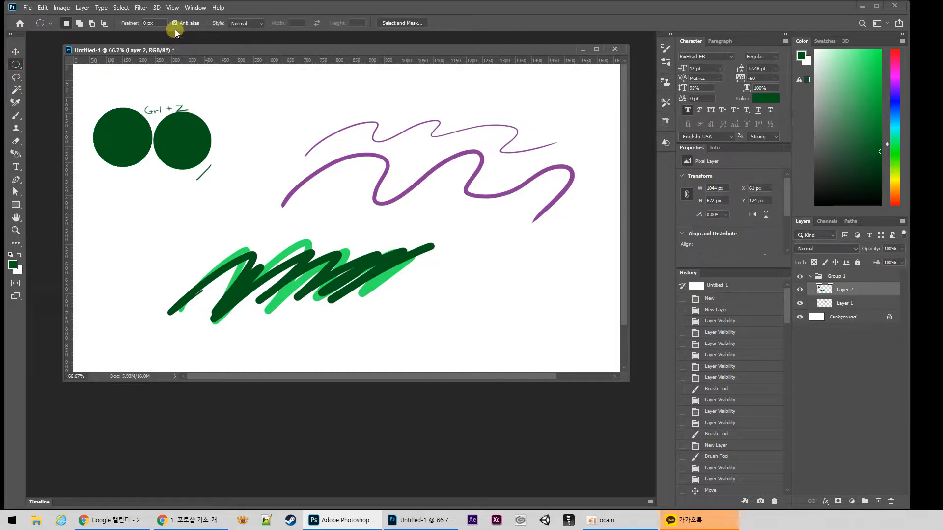